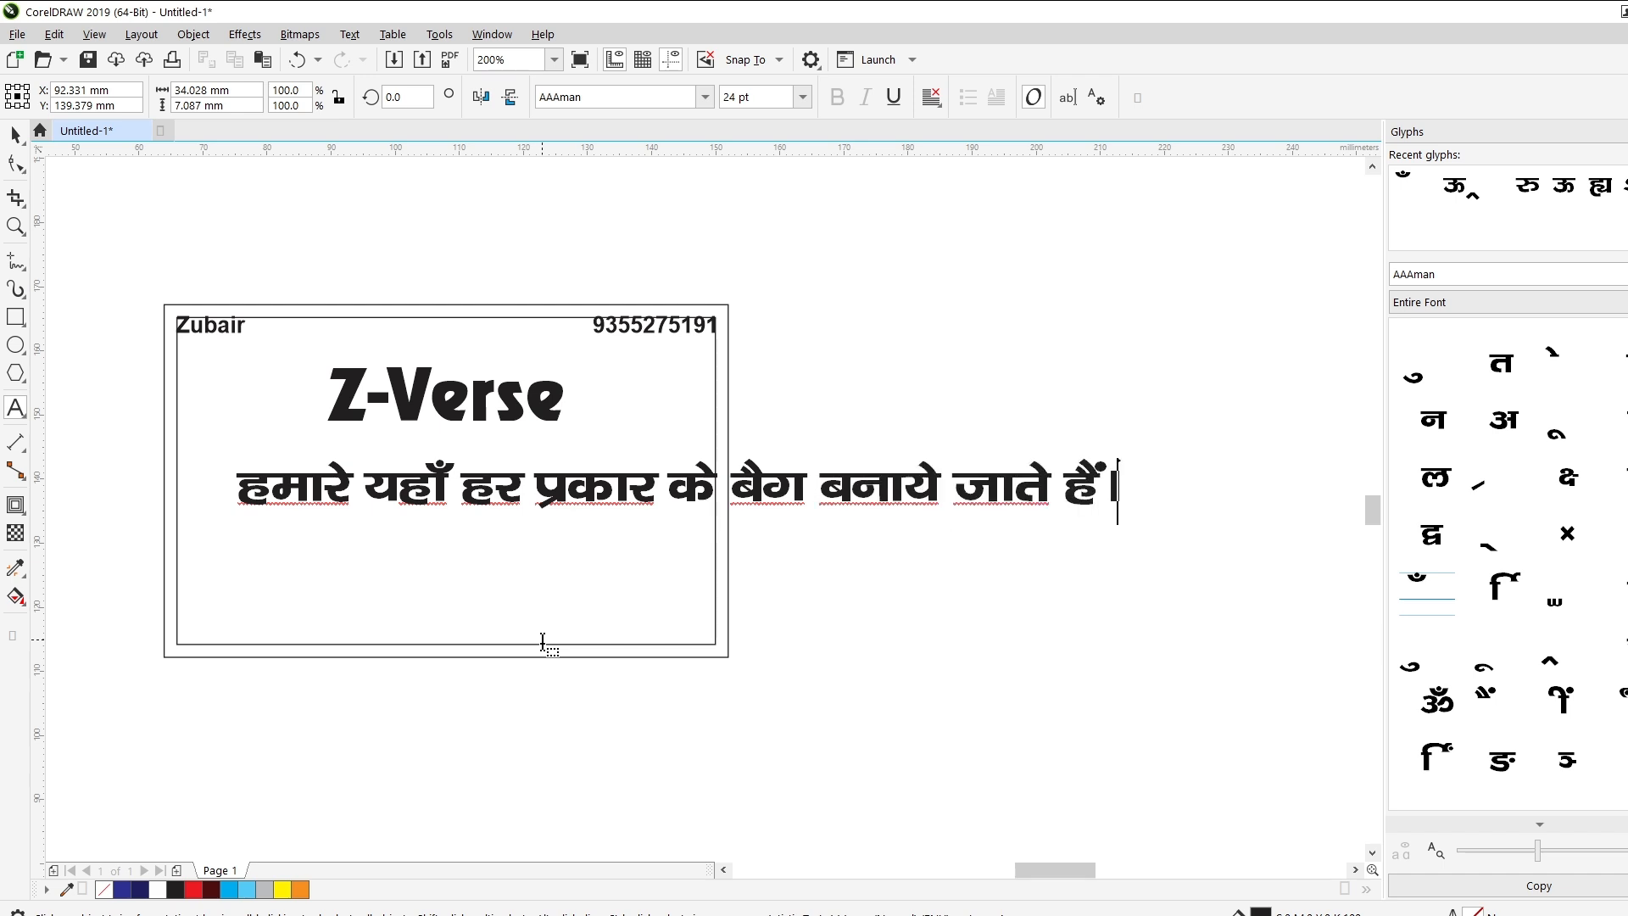
Set the Hindi tagline to 12 pt, centre it horizontally on the card and shift it slightly lower
{"action": "key", "text": "ctrl+space"}
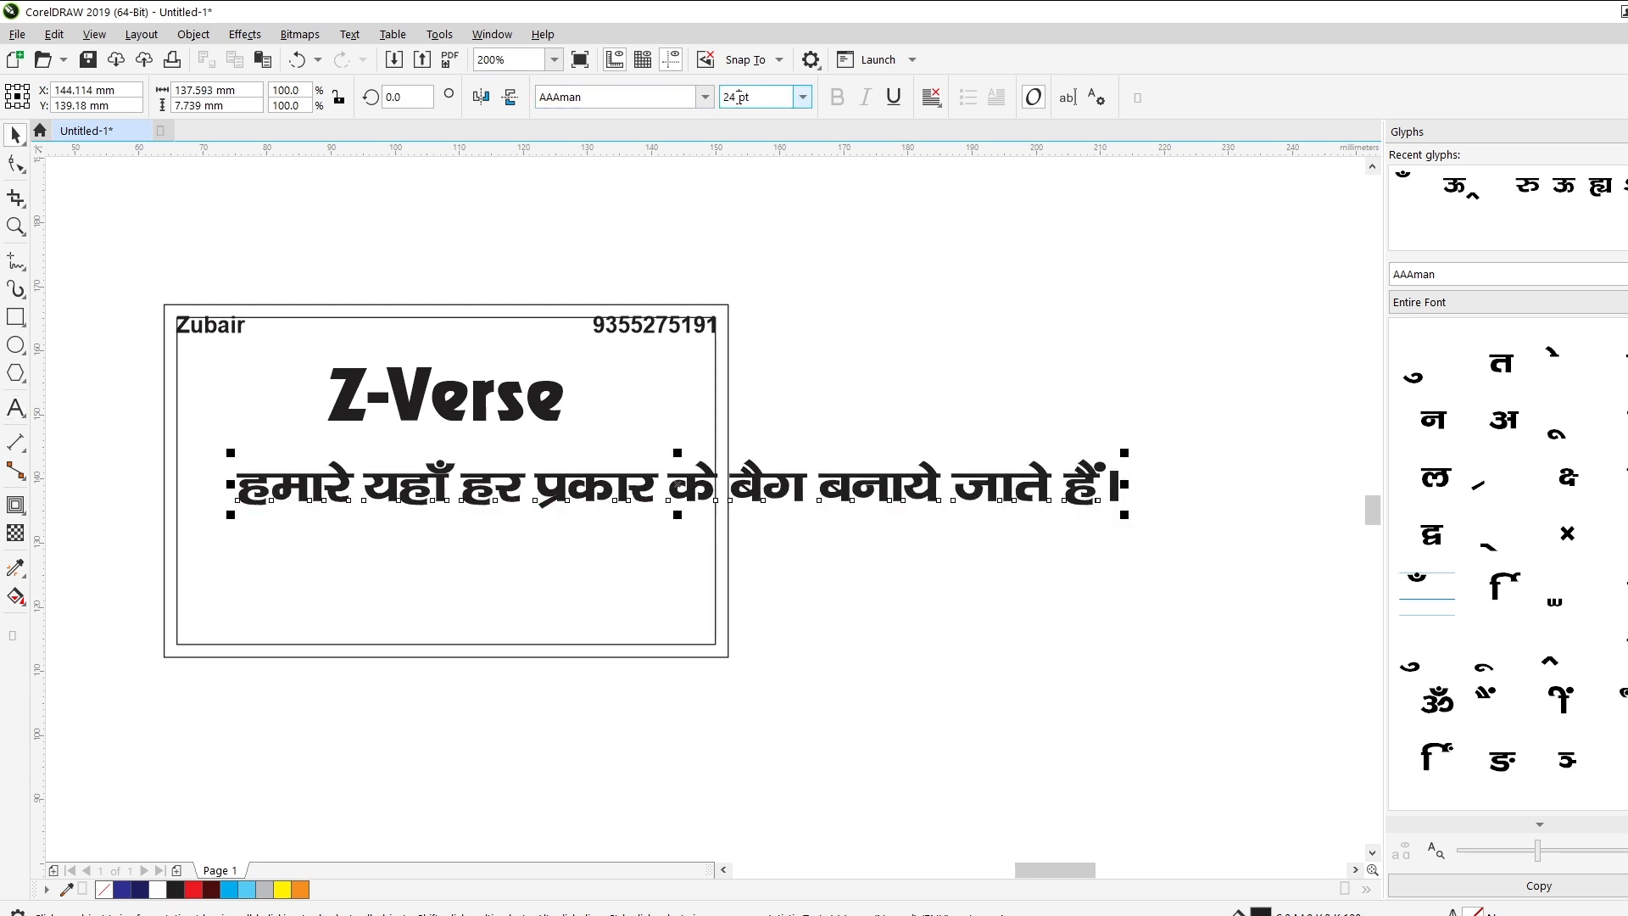
{"action": "left_click", "coordinate": [736, 97]}
{"action": "type", "text": "12"}
{"action": "key", "text": "Return"}
{"action": "left_click", "coordinate": [569, 305], "text": "shift"}
{"action": "key", "text": "c"}
{"action": "left_click", "coordinate": [522, 499]}
{"action": "mouse_move", "coordinate": [521, 499]}
{"action": "left_mouse_down"}
{"action": "mouse_move", "coordinate": [525, 485]}
{"action": "mouse_move", "coordinate": [522, 516]}
{"action": "left_mouse_up"}
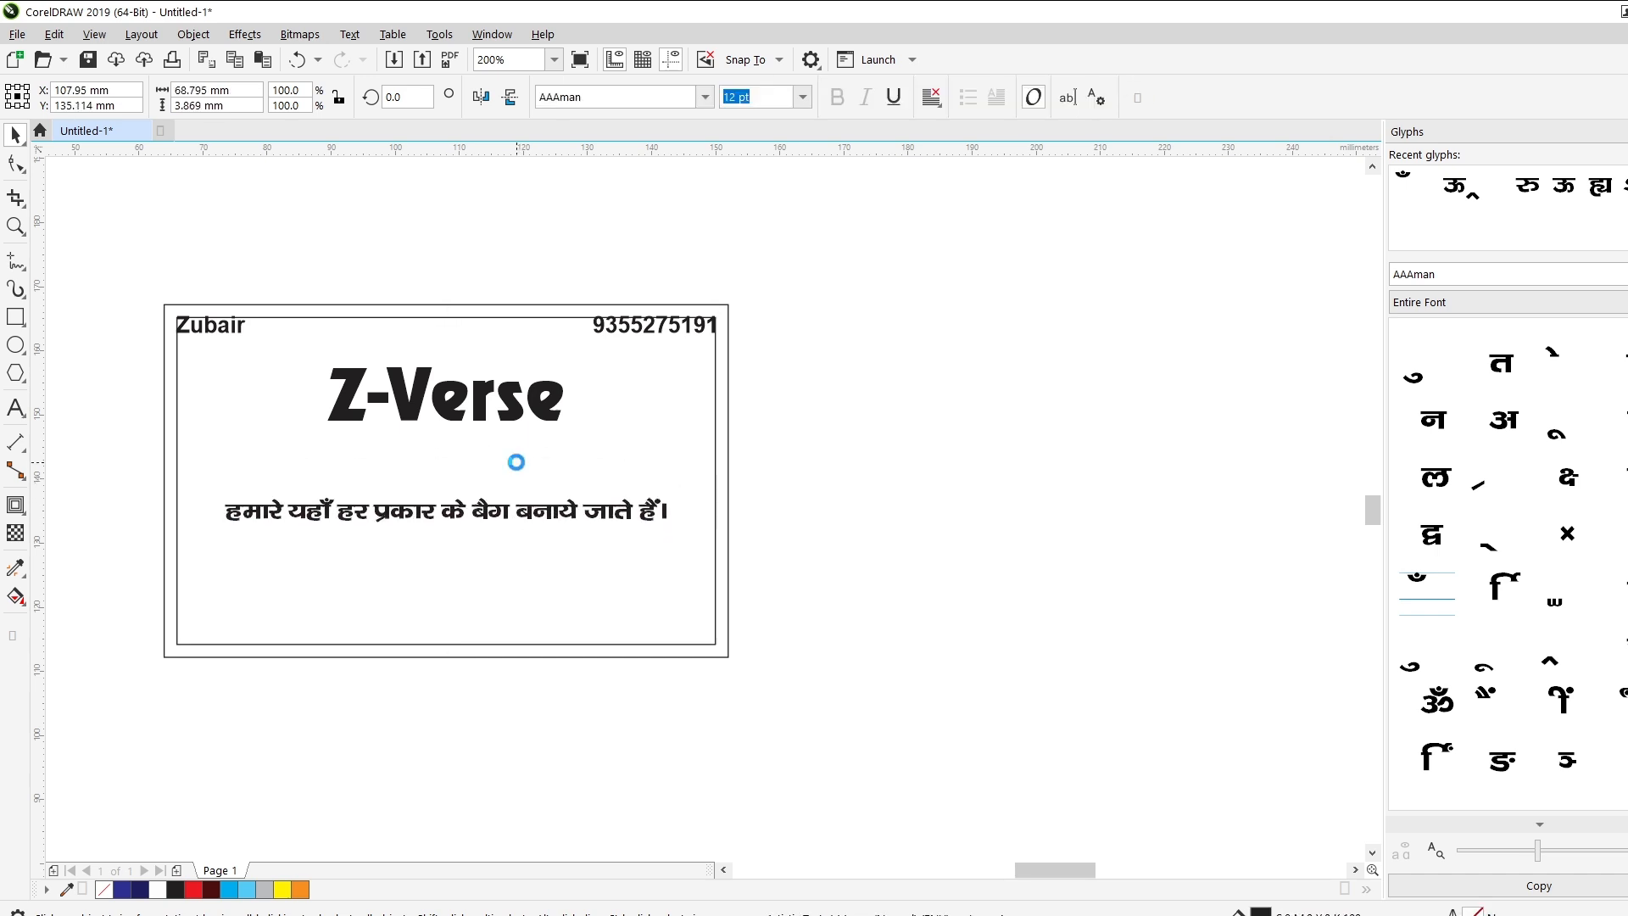
Duplicate the phone number text below the Z-Verse title and change the copy to "Backack Manufacturing Company"
{"action": "left_click_drag", "start_coordinate": [653, 325], "coordinate": [435, 458]}
{"action": "right_click", "coordinate": [434, 458]}
{"action": "key", "text": "F8"}
{"action": "type", "text": "Backack Manufactur"}
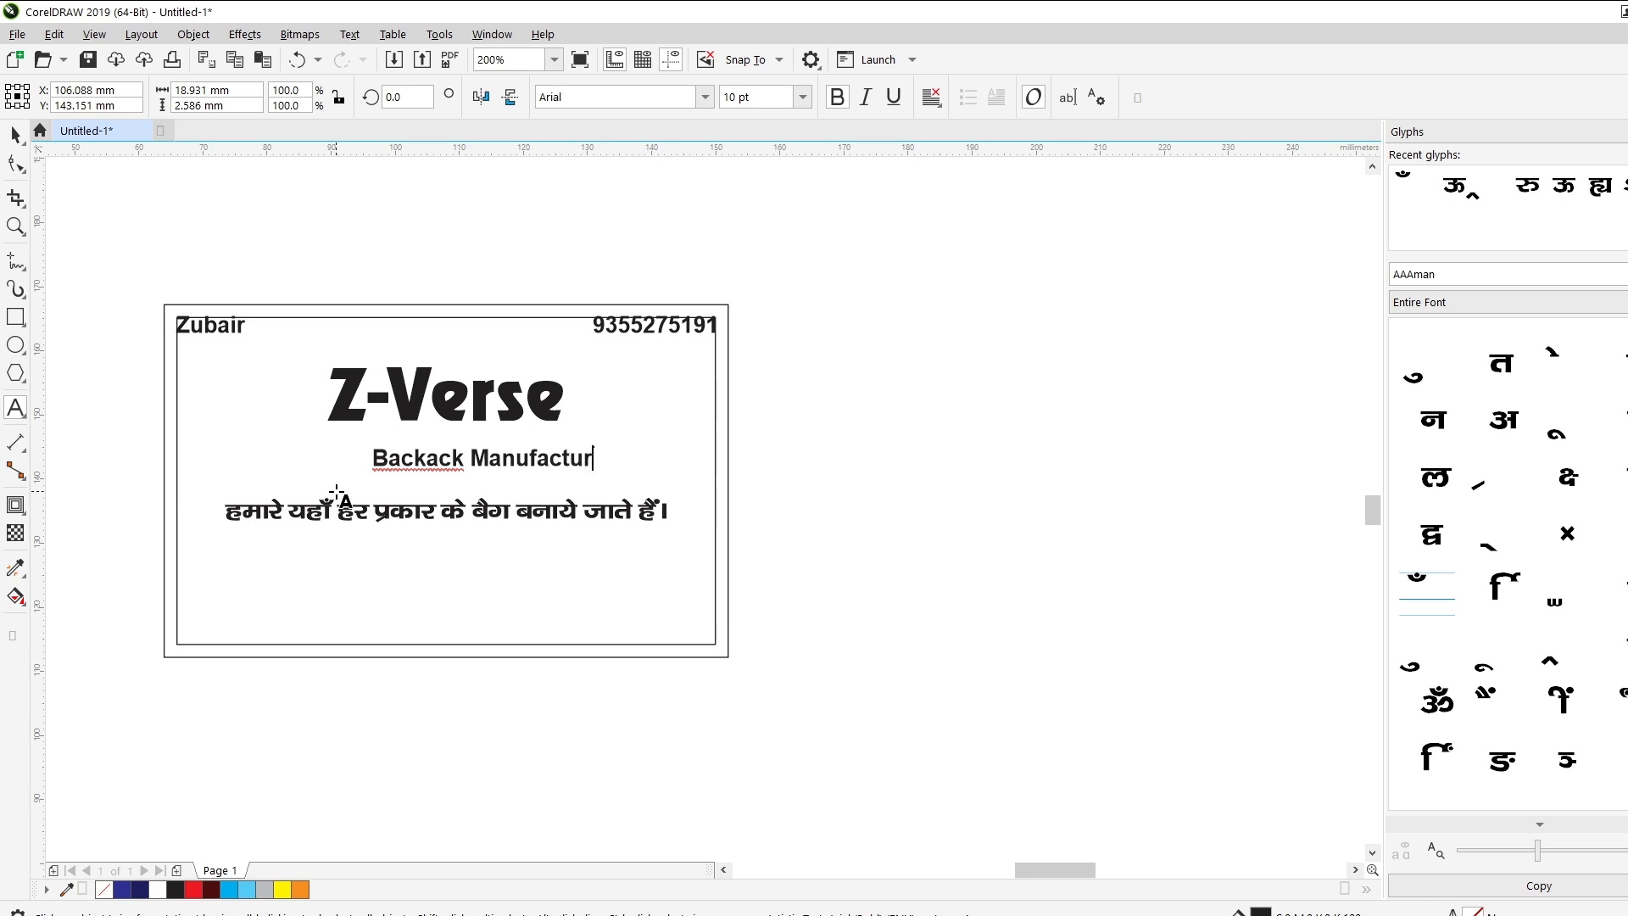
{"action": "type", "text": "y"}
{"action": "key", "text": "ctrl+space"}
Centre the company line horizontally on the card, then move both it and the Hindi tagline slightly up
{"action": "left_click", "coordinate": [306, 455], "text": "shift"}
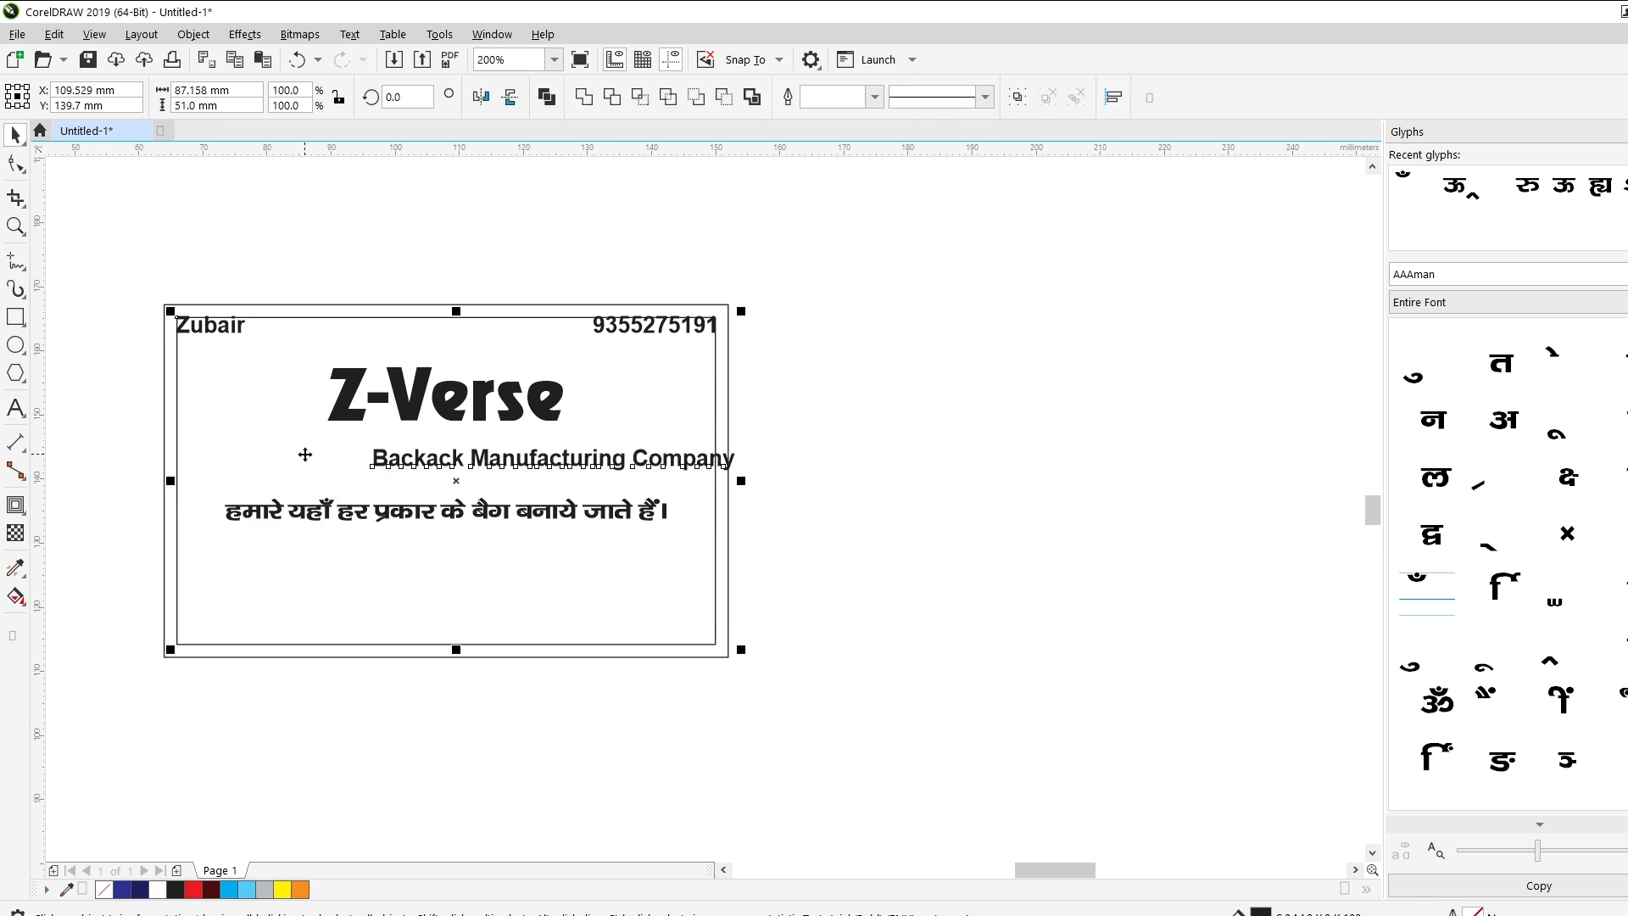
{"action": "key", "text": "c"}
{"action": "left_click", "coordinate": [367, 457]}
{"action": "left_click_drag", "start_coordinate": [367, 456], "coordinate": [367, 444]}
{"action": "left_click_drag", "start_coordinate": [364, 512], "coordinate": [368, 499]}
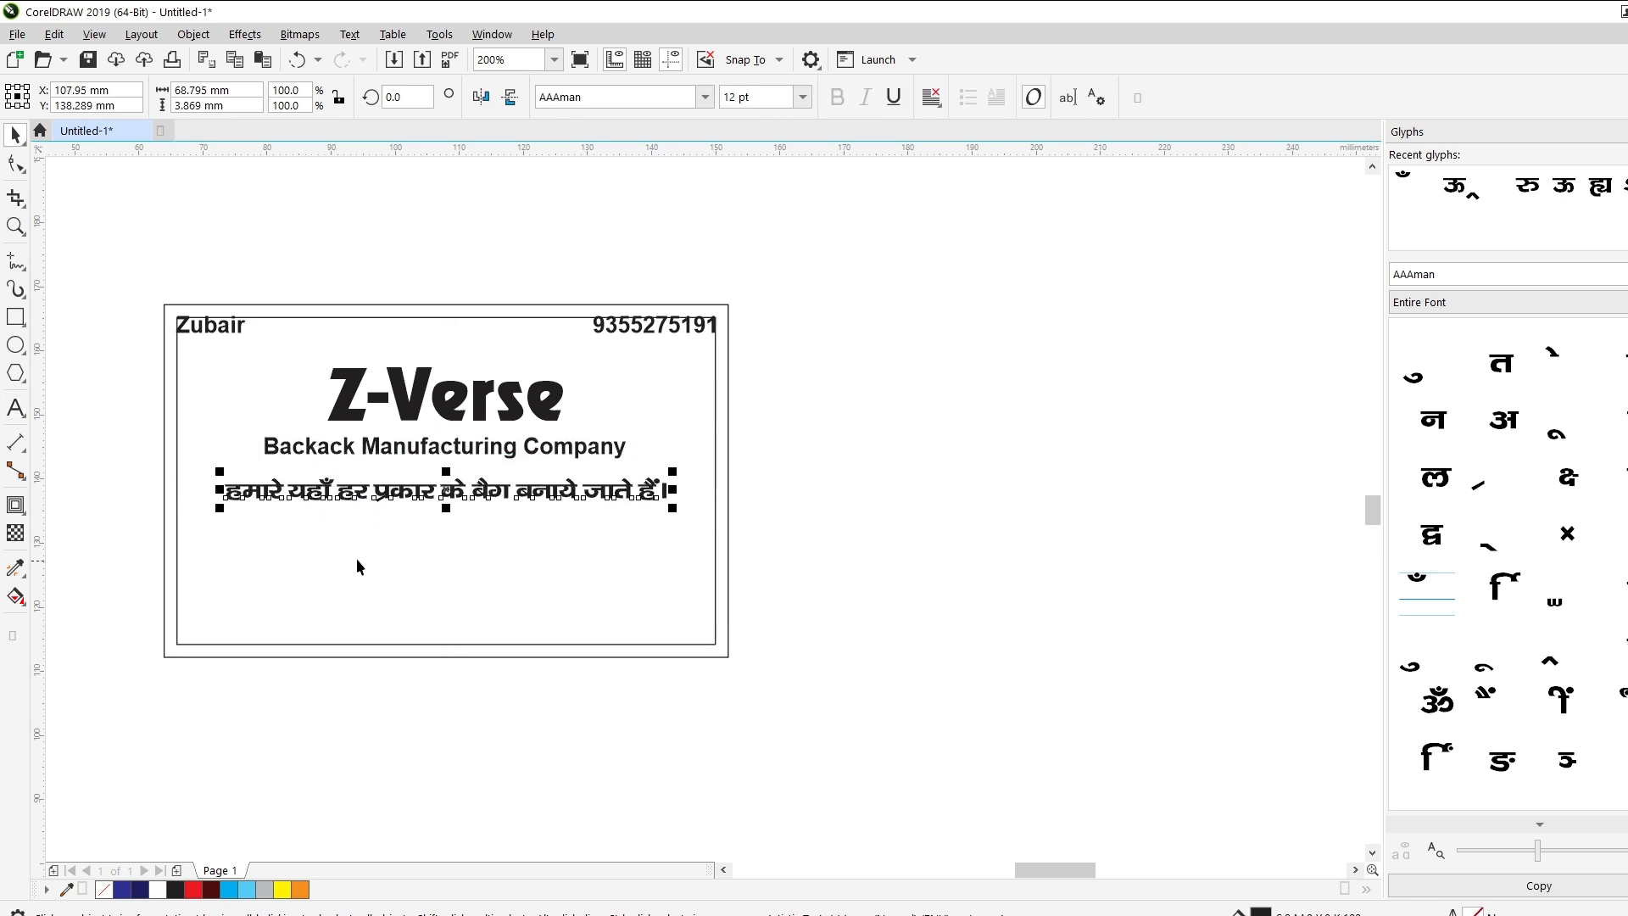
Replace the word "हर" with "सभी" in the Hindi tagline
{"action": "key", "text": "F8"}
{"action": "type", "text": "lHkh"}
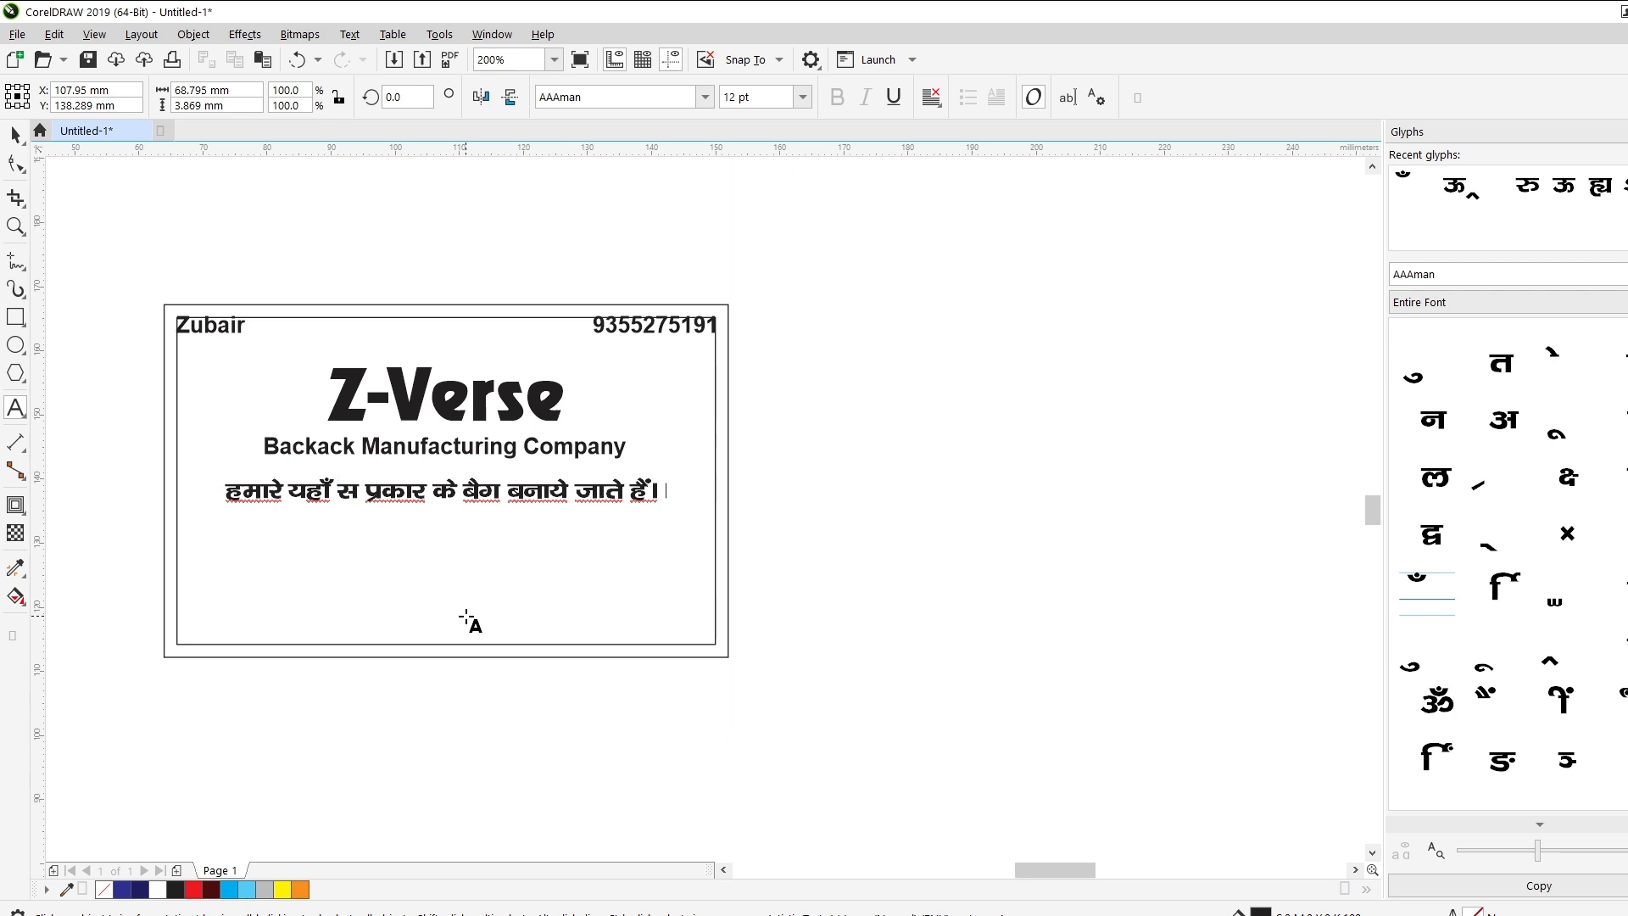
{"action": "key", "text": "ctrl+space"}
{"action": "left_click", "coordinate": [846, 482]}
Enlarge the Z-Verse title to about 46.5 mm wide, keeping it centred above the company line
{"action": "scroll", "coordinate": [595, 440], "scroll_direction": "up", "scroll_amount": 1}
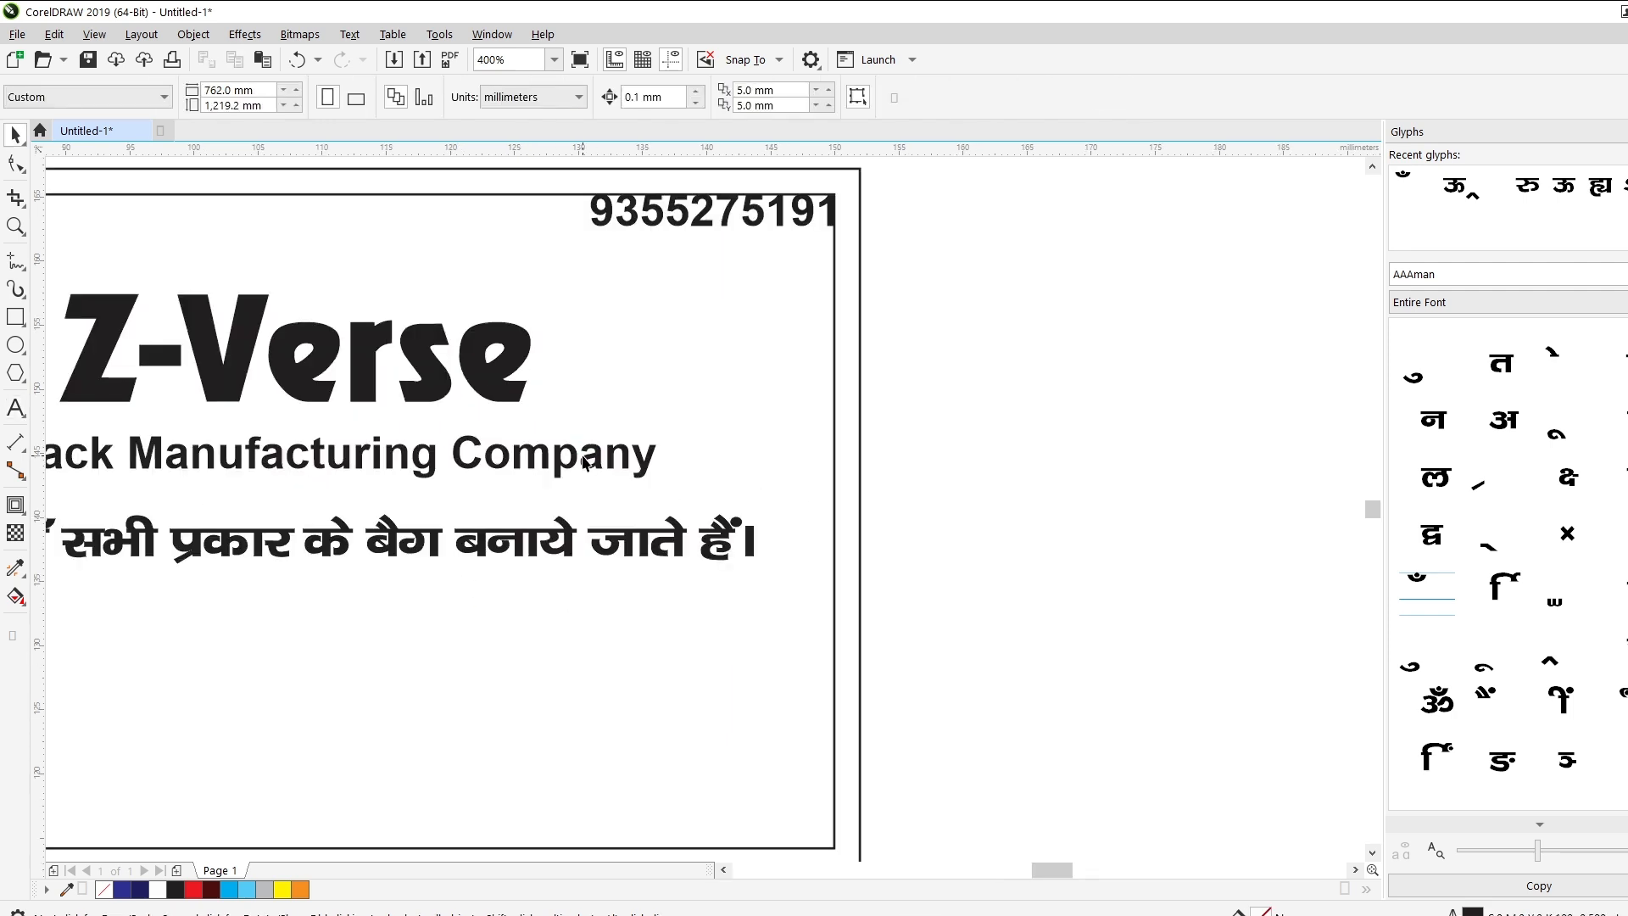
{"action": "left_click_drag", "start_coordinate": [571, 457], "coordinate": [572, 461]}
{"action": "scroll", "coordinate": [572, 461], "scroll_direction": "down", "scroll_amount": 1}
{"action": "left_click", "coordinate": [543, 399]}
{"action": "mouse_move", "coordinate": [555, 375]}
{"action": "left_mouse_down"}
{"action": "mouse_move", "coordinate": [585, 368]}
{"action": "mouse_move", "coordinate": [542, 391]}
{"action": "left_mouse_up"}
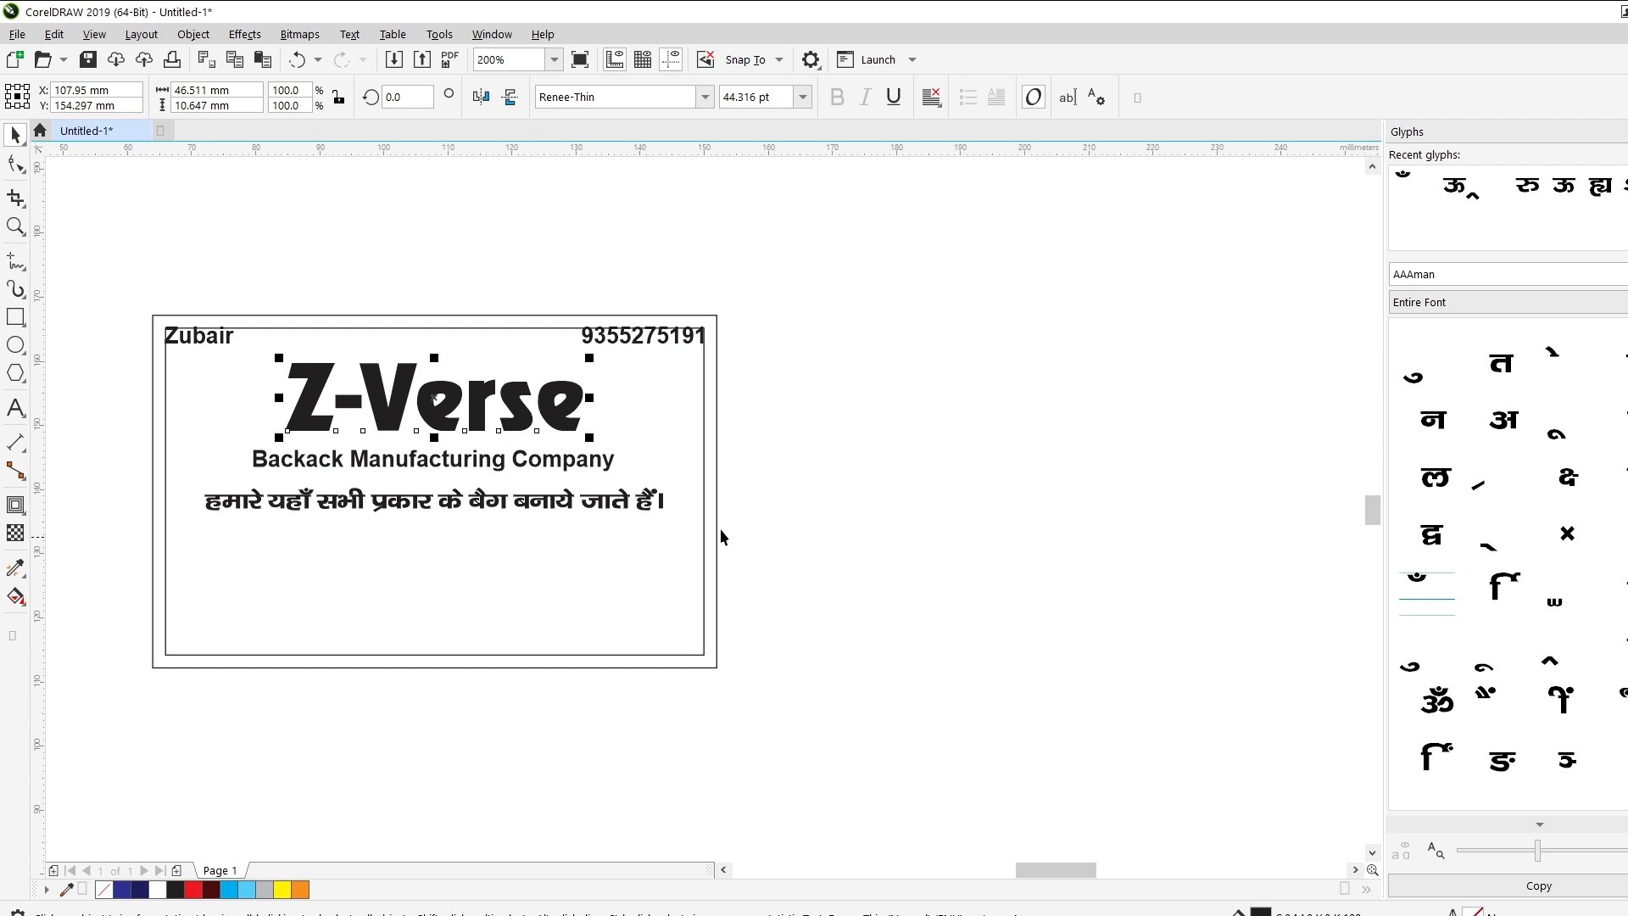
{"action": "left_click", "coordinate": [720, 528]}
Duplicate the company line below the Hindi tagline and replace the copy's text with the business address, starting with "Add. :-"
{"action": "key", "text": "F6"}
{"action": "key", "text": "space"}
{"action": "left_click_drag", "start_coordinate": [261, 465], "coordinate": [261, 563]}
{"action": "right_click", "coordinate": [261, 563]}
{"action": "key", "text": "F8"}
{"action": "key", "text": "ctrl+a"}
{"action": "type", "text": "Add"}
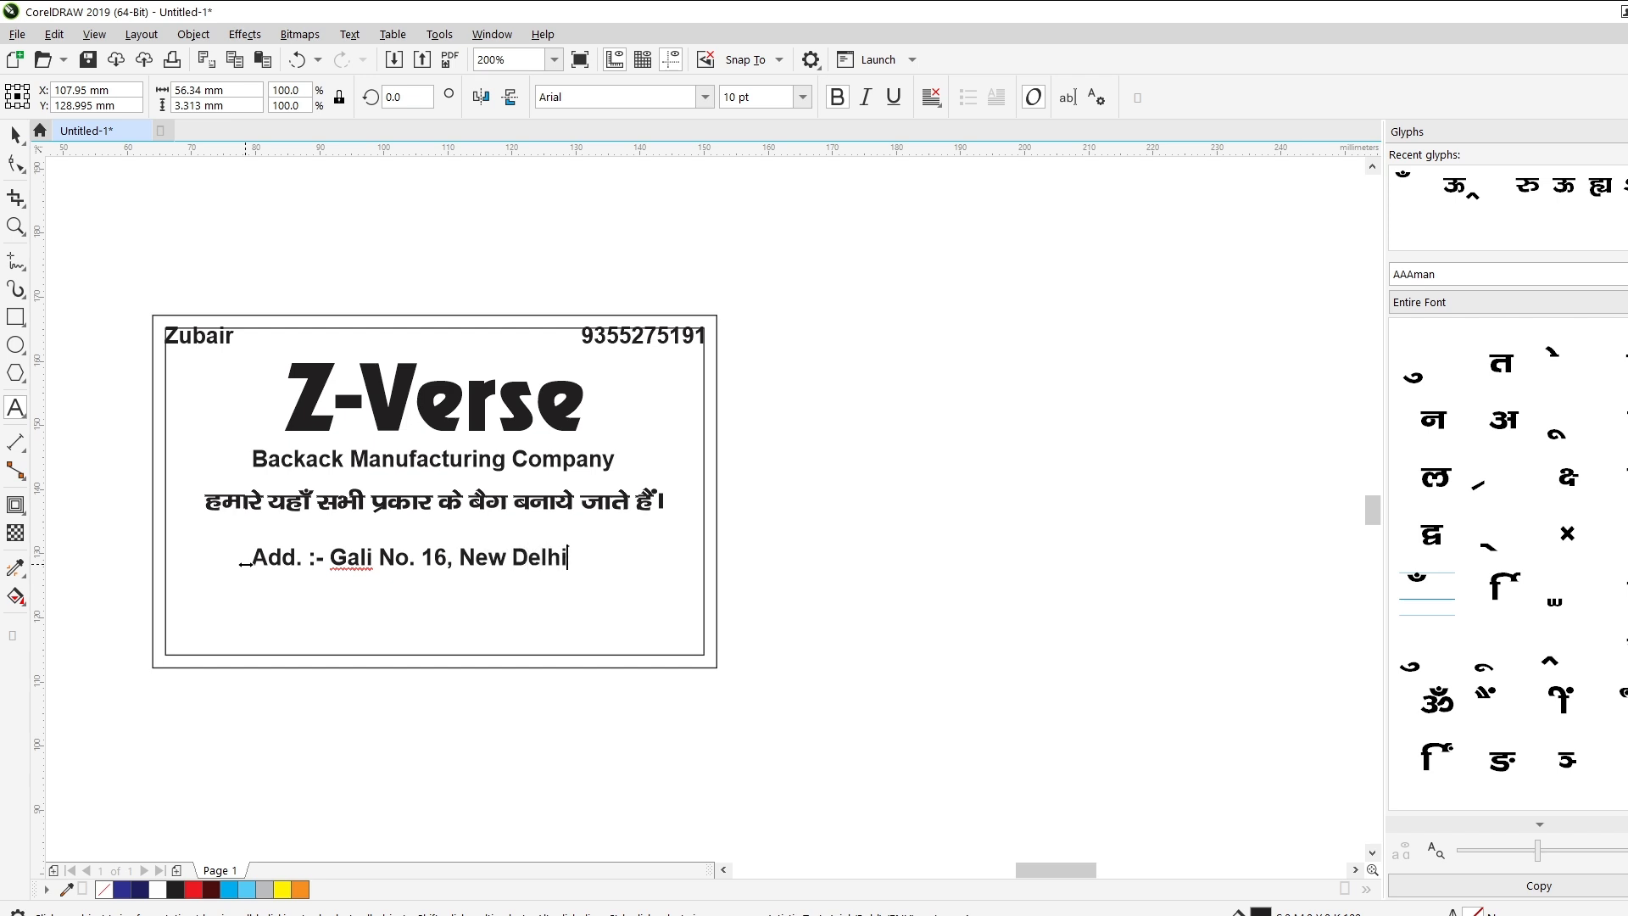
{"action": "type", "text": "10053"}
{"action": "key", "text": "ctrl+space"}
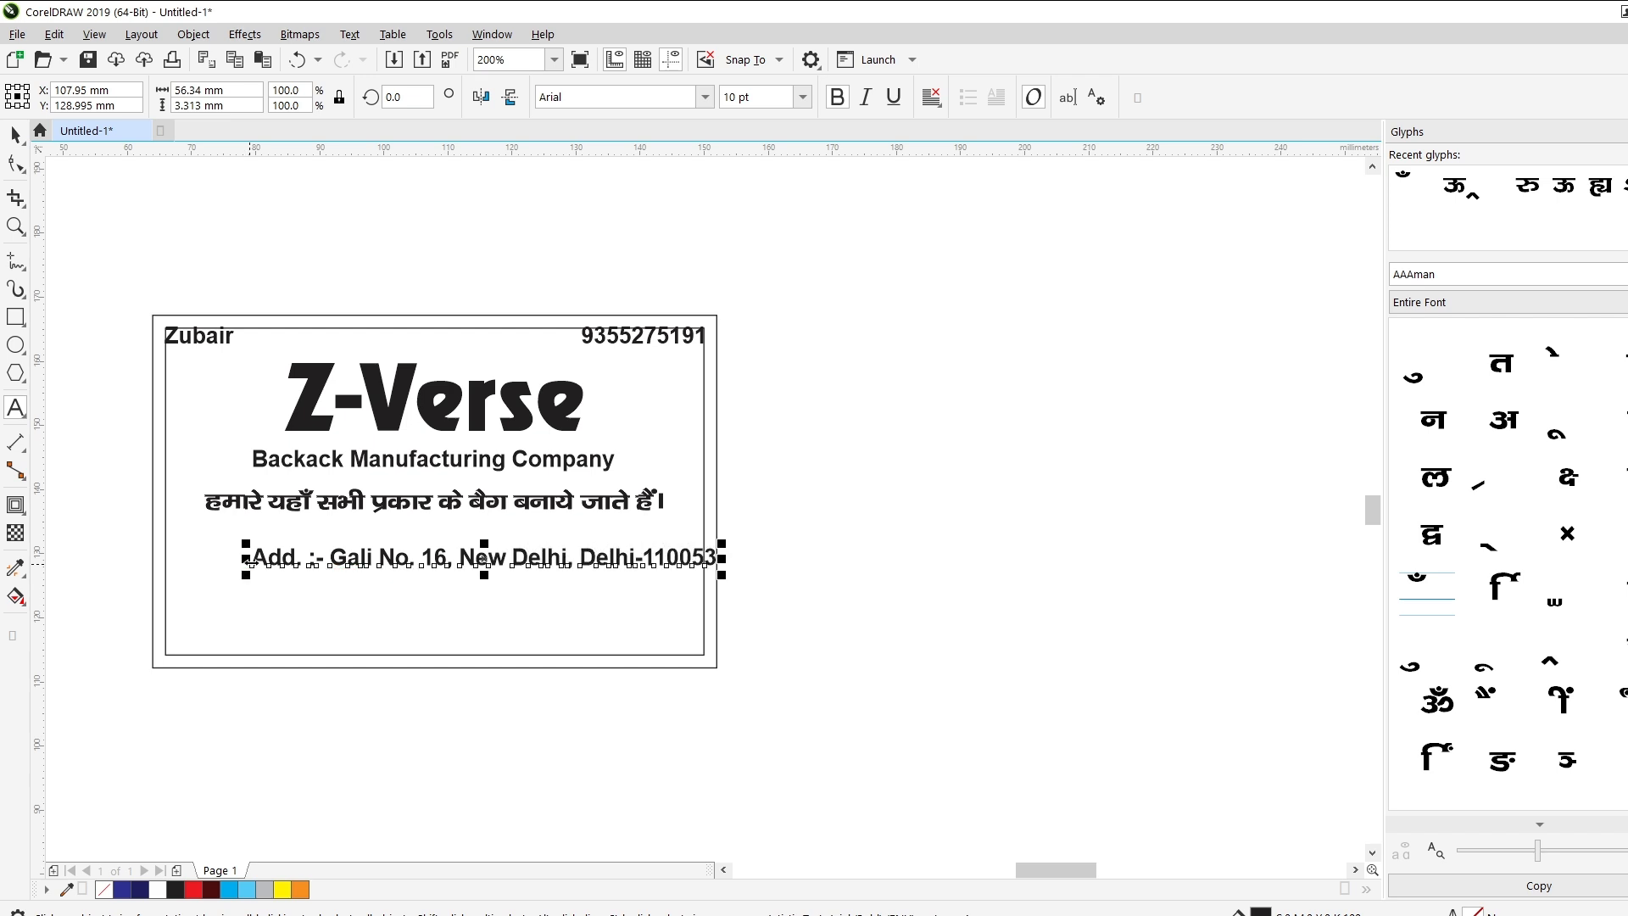
Align the address line to the bottom centre of the inner margin rectangle and nudge it slightly up
{"action": "left_click", "coordinate": [328, 600], "text": "shift"}
{"action": "key", "text": "t"}
{"action": "key", "text": "ctrl+z"}
{"action": "key", "text": "b"}
{"action": "key", "text": "c"}
{"action": "left_click", "coordinate": [328, 601], "text": "shift"}
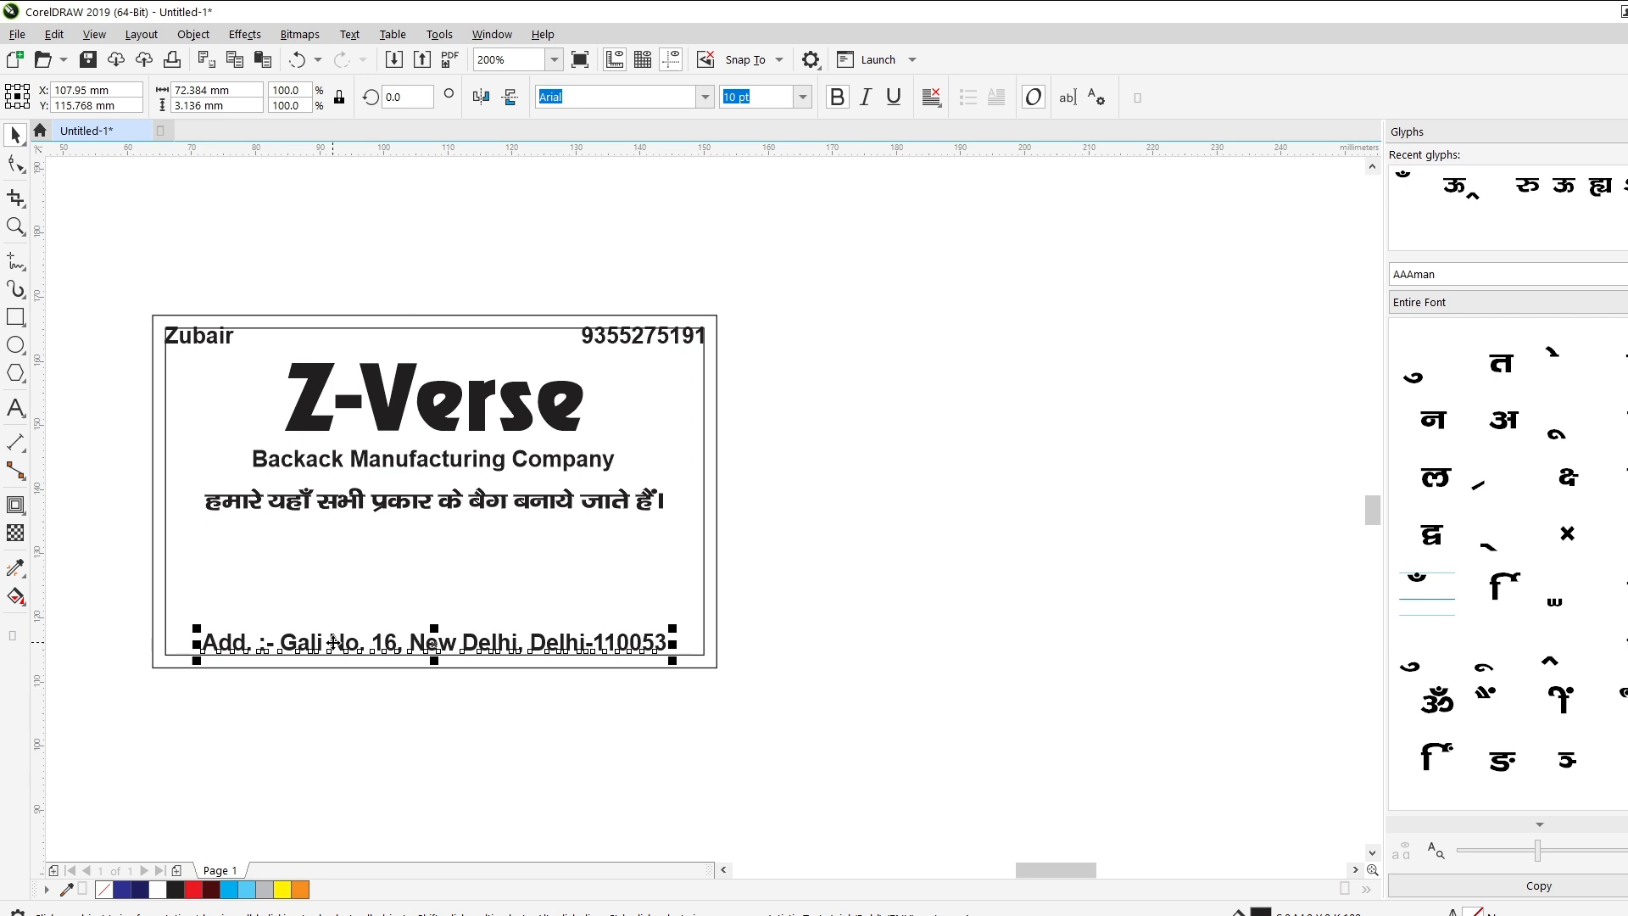
{"action": "scroll", "coordinate": [336, 643], "scroll_direction": "up", "scroll_amount": 1}
{"action": "key", "text": "Up"}
{"action": "scroll", "coordinate": [338, 643], "scroll_direction": "down", "scroll_amount": 1}
Duplicate the inner margin rectangle as a strip about 84 × 9.8 mm around the address line
{"action": "left_click", "coordinate": [247, 563]}
{"action": "left_click", "coordinate": [436, 315]}
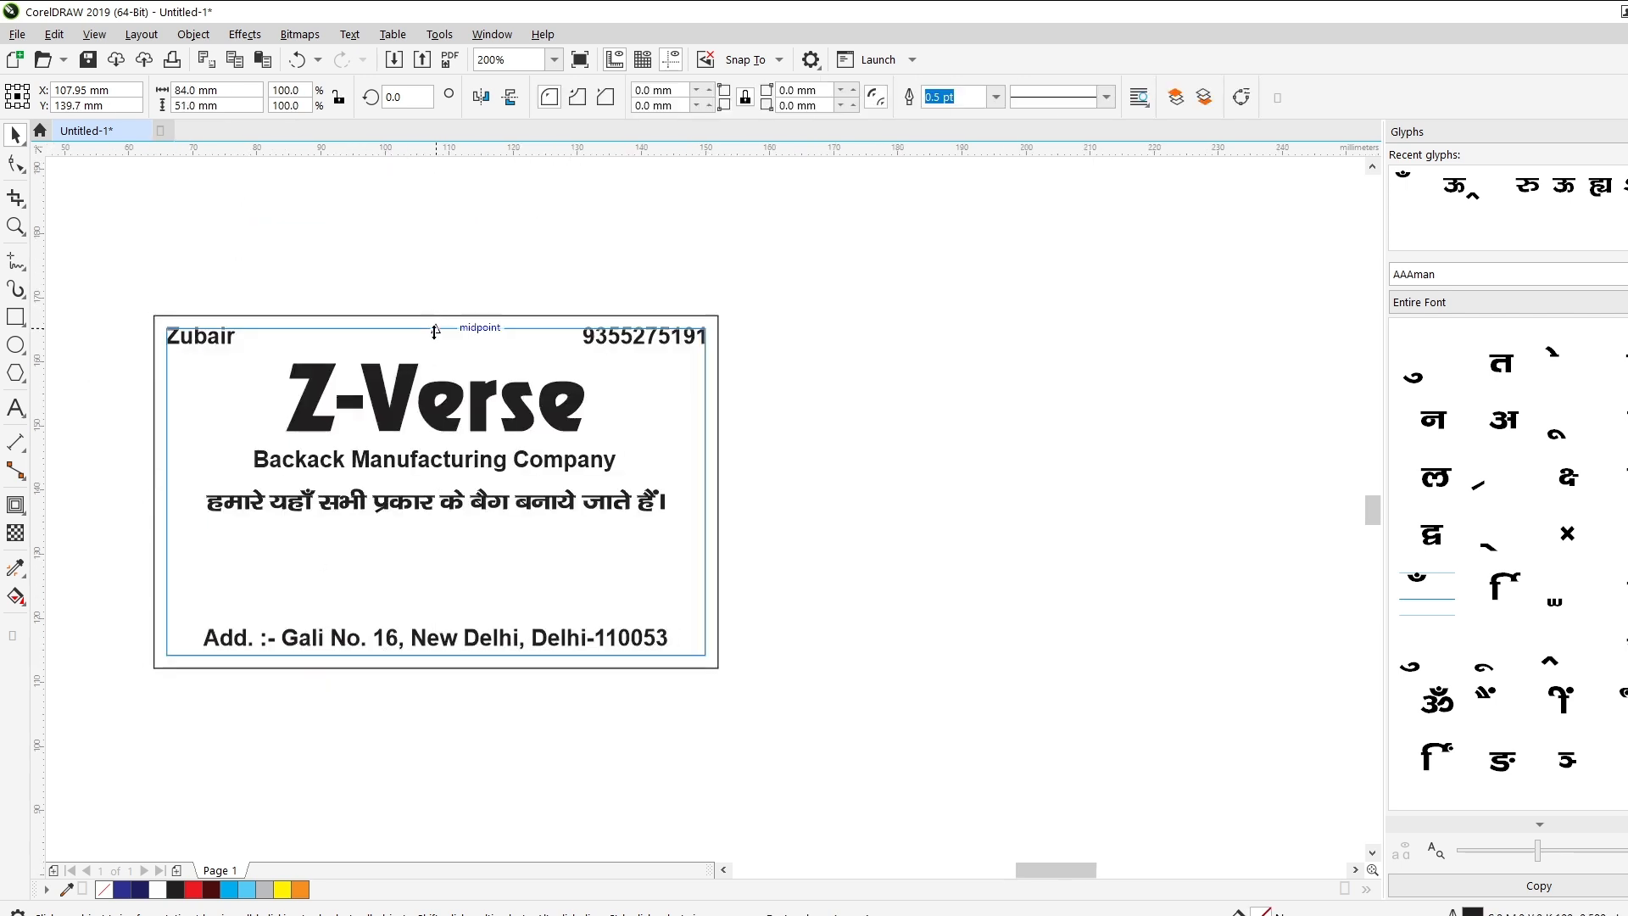
{"action": "left_click", "coordinate": [436, 667]}
{"action": "scroll", "coordinate": [436, 670], "scroll_direction": "up", "scroll_amount": 1}
Round the two upper corners of the address strip with a 3 mm radius
{"action": "key", "text": "F10"}
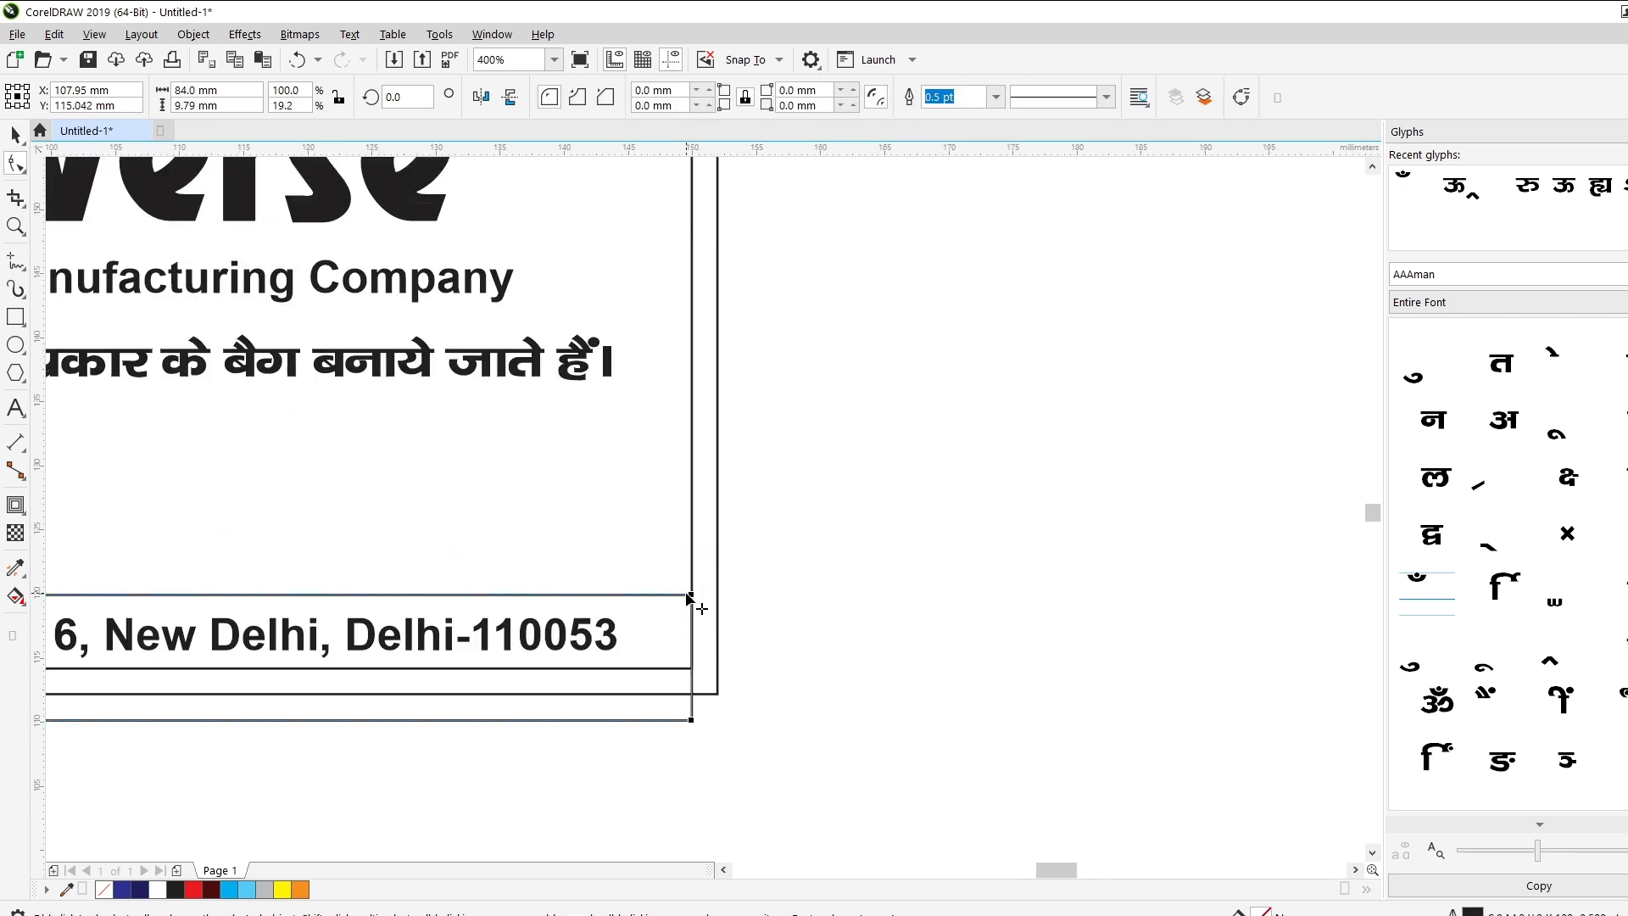
{"action": "double_click", "coordinate": [802, 89]}
{"action": "type", "text": "3"}
{"action": "key", "text": "Return"}
{"action": "scroll", "coordinate": [792, 263], "scroll_direction": "down", "scroll_amount": 1}
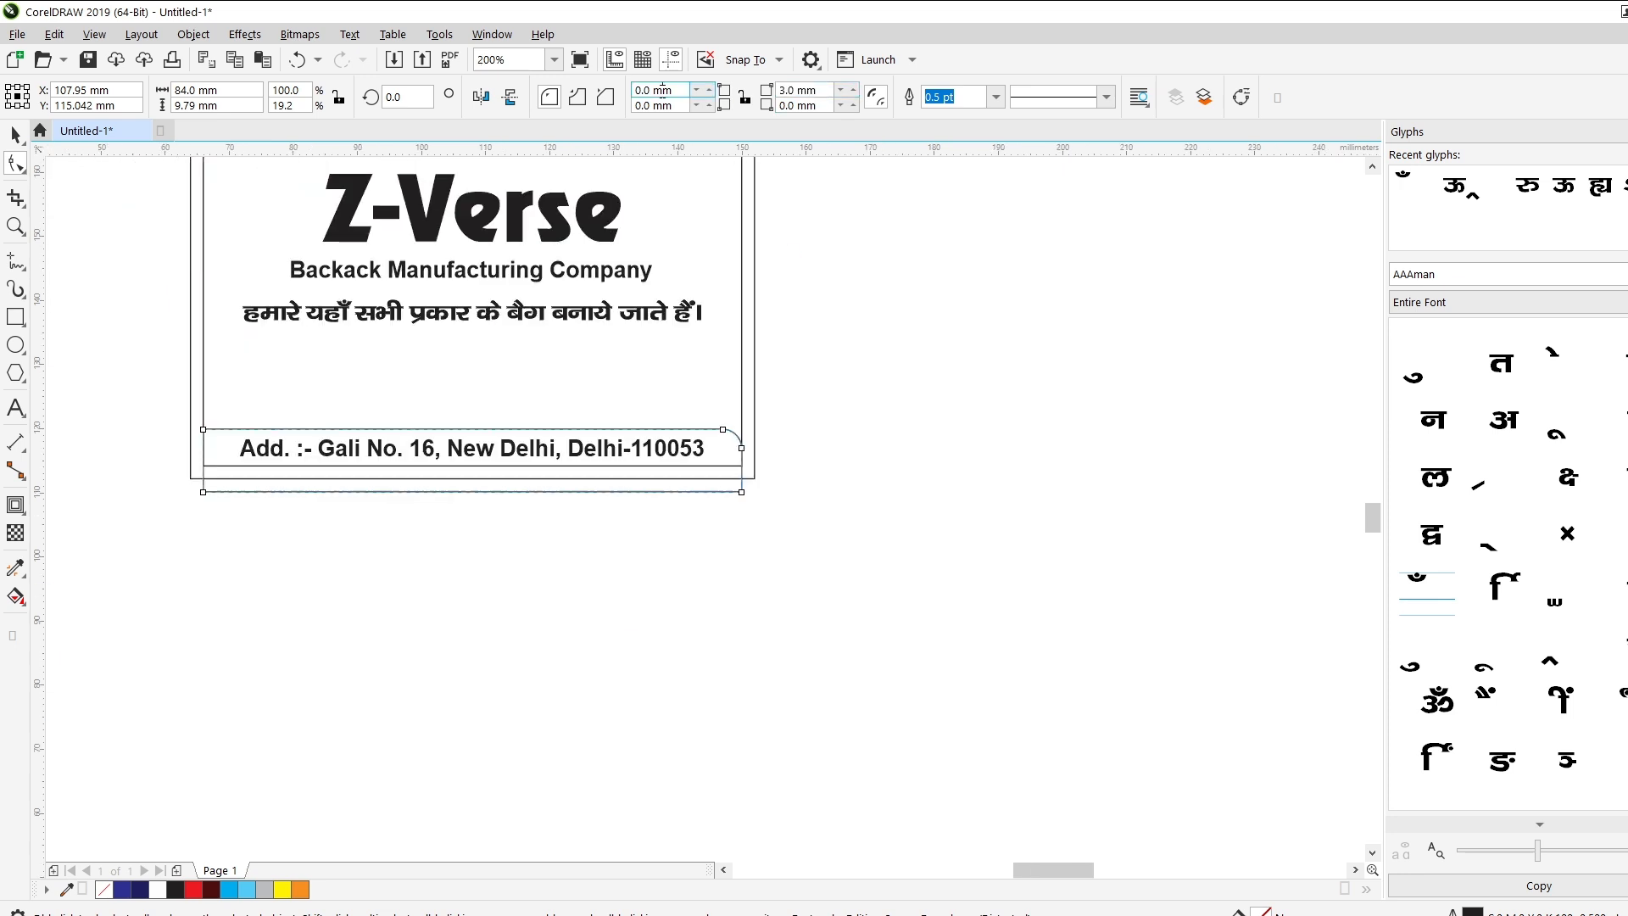
{"action": "double_click", "coordinate": [660, 90]}
{"action": "type", "text": "3"}
{"action": "key", "text": "Return"}
Clip the rounded address strip inside the card's outer frame
{"action": "key", "text": "space"}
{"action": "left_click_drag", "start_coordinate": [473, 415], "coordinate": [480, 607]}
{"action": "key", "text": "ctrl+1"}
{"action": "left_click", "coordinate": [200, 584]}
{"action": "left_click", "coordinate": [266, 672]}
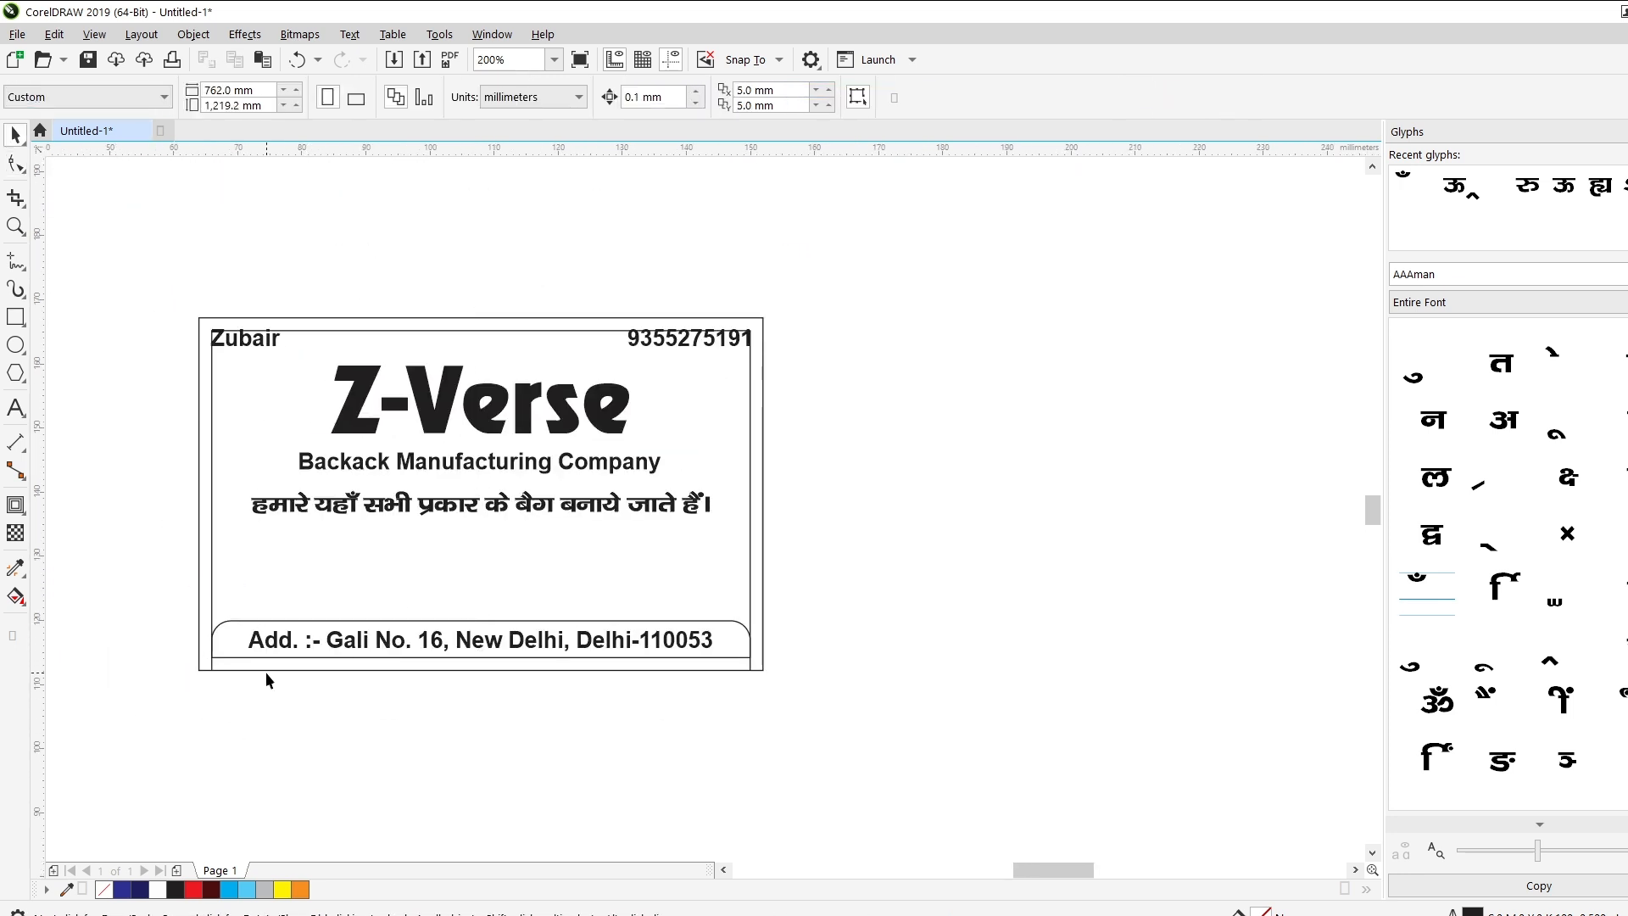
Create a row of five evenly spaced boxes, each about 12.2 × 12.5 mm, below the Hindi tagline and centre it on the card
{"action": "key", "text": "F6"}
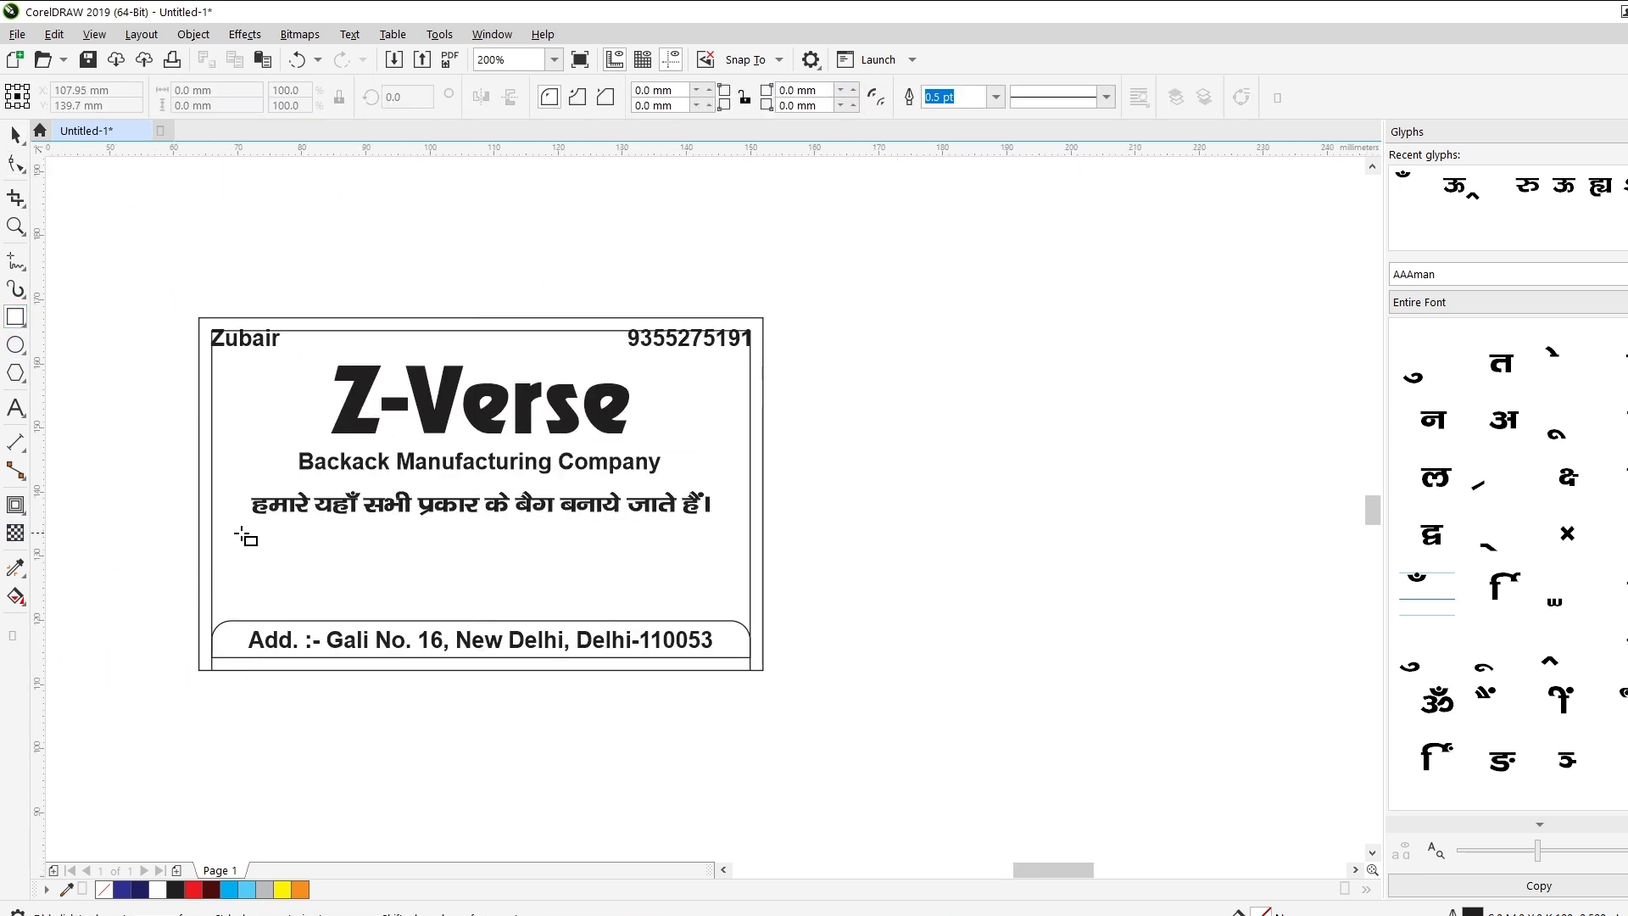
{"action": "mouse_move", "coordinate": [238, 527]}
{"action": "left_mouse_down"}
{"action": "mouse_move", "coordinate": [315, 607]}
{"action": "mouse_move", "coordinate": [306, 593]}
{"action": "mouse_move", "coordinate": [362, 595]}
{"action": "left_mouse_up"}
{"action": "scroll", "coordinate": [264, 569], "scroll_direction": "up", "scroll_amount": 1}
{"action": "scroll", "coordinate": [278, 615], "scroll_direction": "down", "scroll_amount": 1}
{"action": "right_click", "coordinate": [361, 595]}
{"action": "key", "text": "ctrl+r"}
{"action": "key", "text": "ctrl+r"}
{"action": "key", "text": "ctrl+r"}
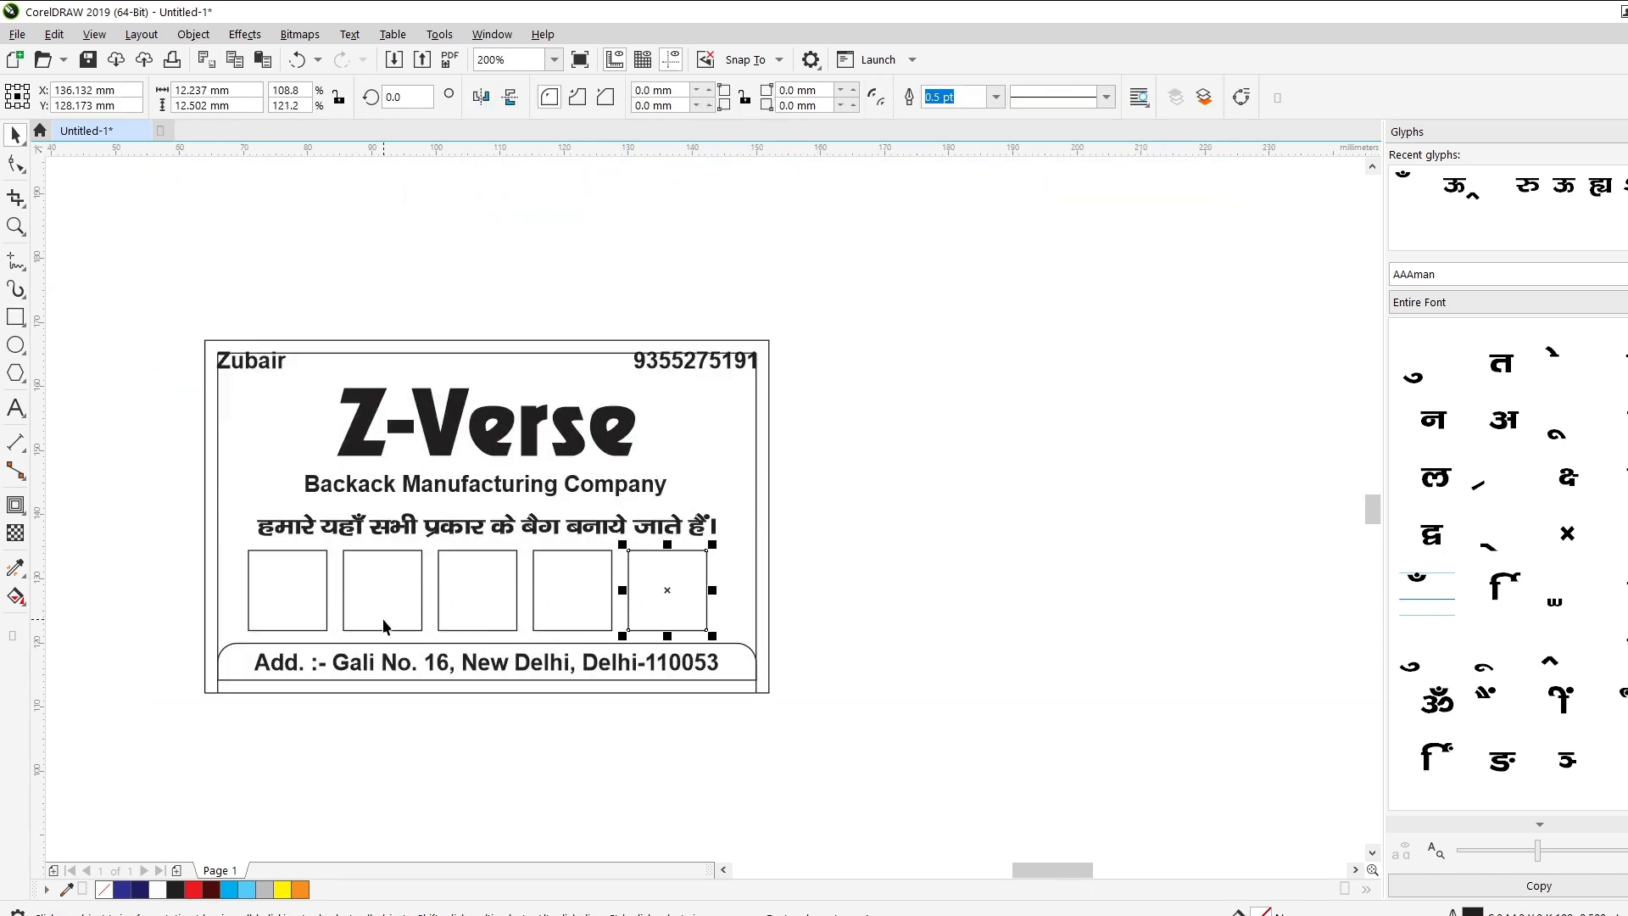
{"action": "left_click_drag", "start_coordinate": [852, 540], "coordinate": [241, 643]}
{"action": "key", "text": "Escape"}
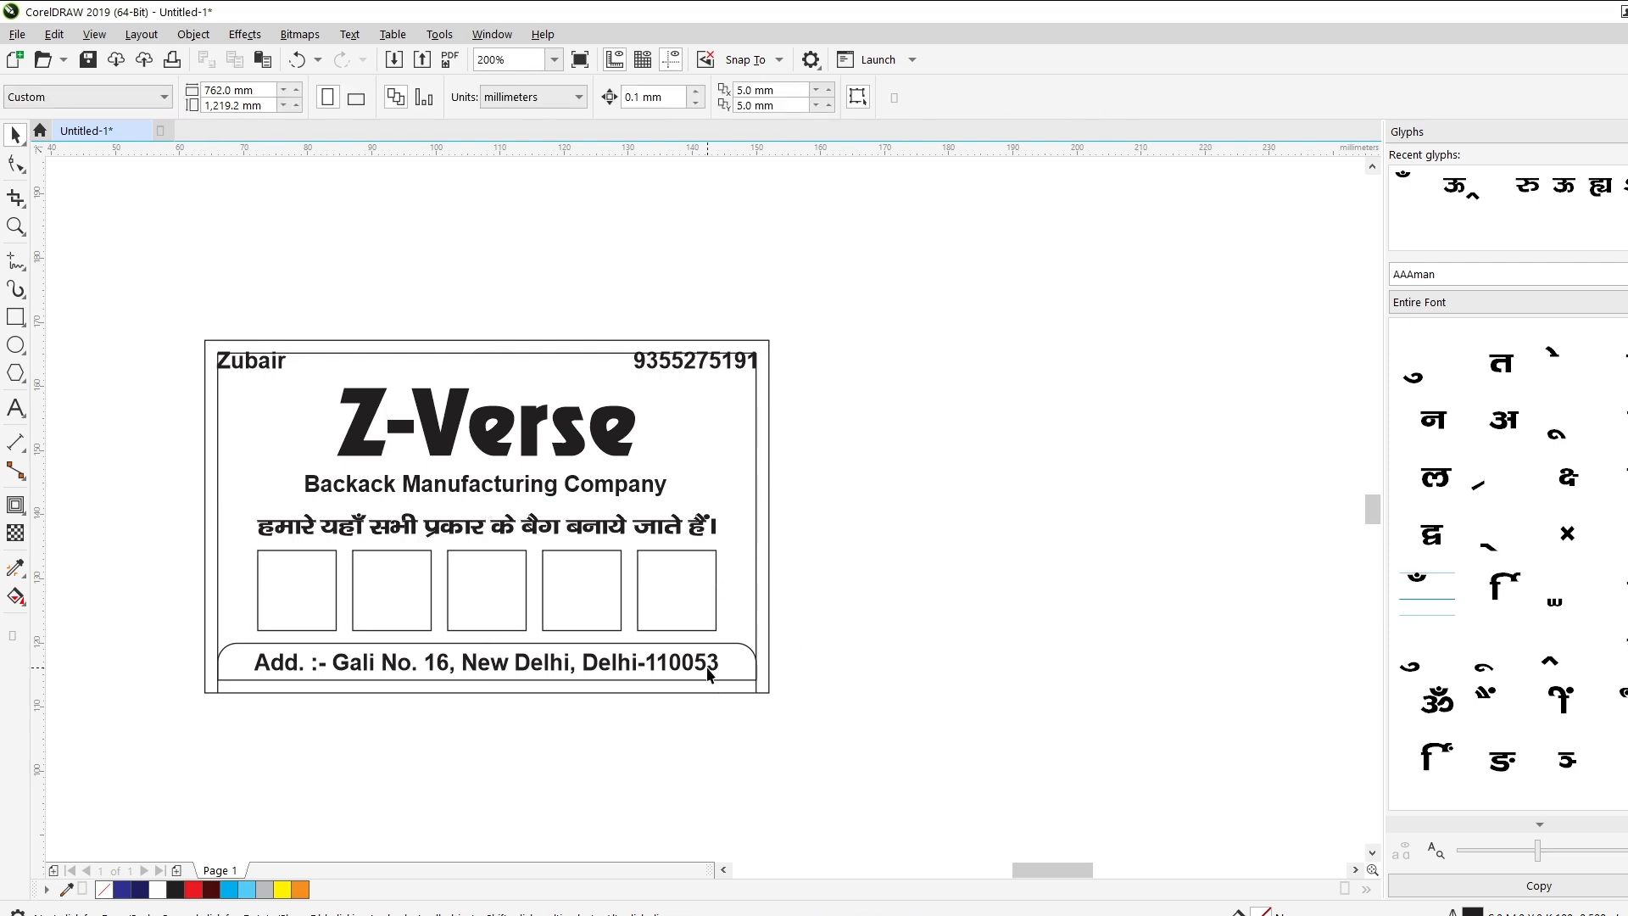
Move the Z-Verse title up about 1 mm and save the document as Visiting Card.cdr
{"action": "left_click", "coordinate": [501, 424]}
{"action": "scroll", "coordinate": [505, 415], "scroll_direction": "up", "scroll_amount": 1}
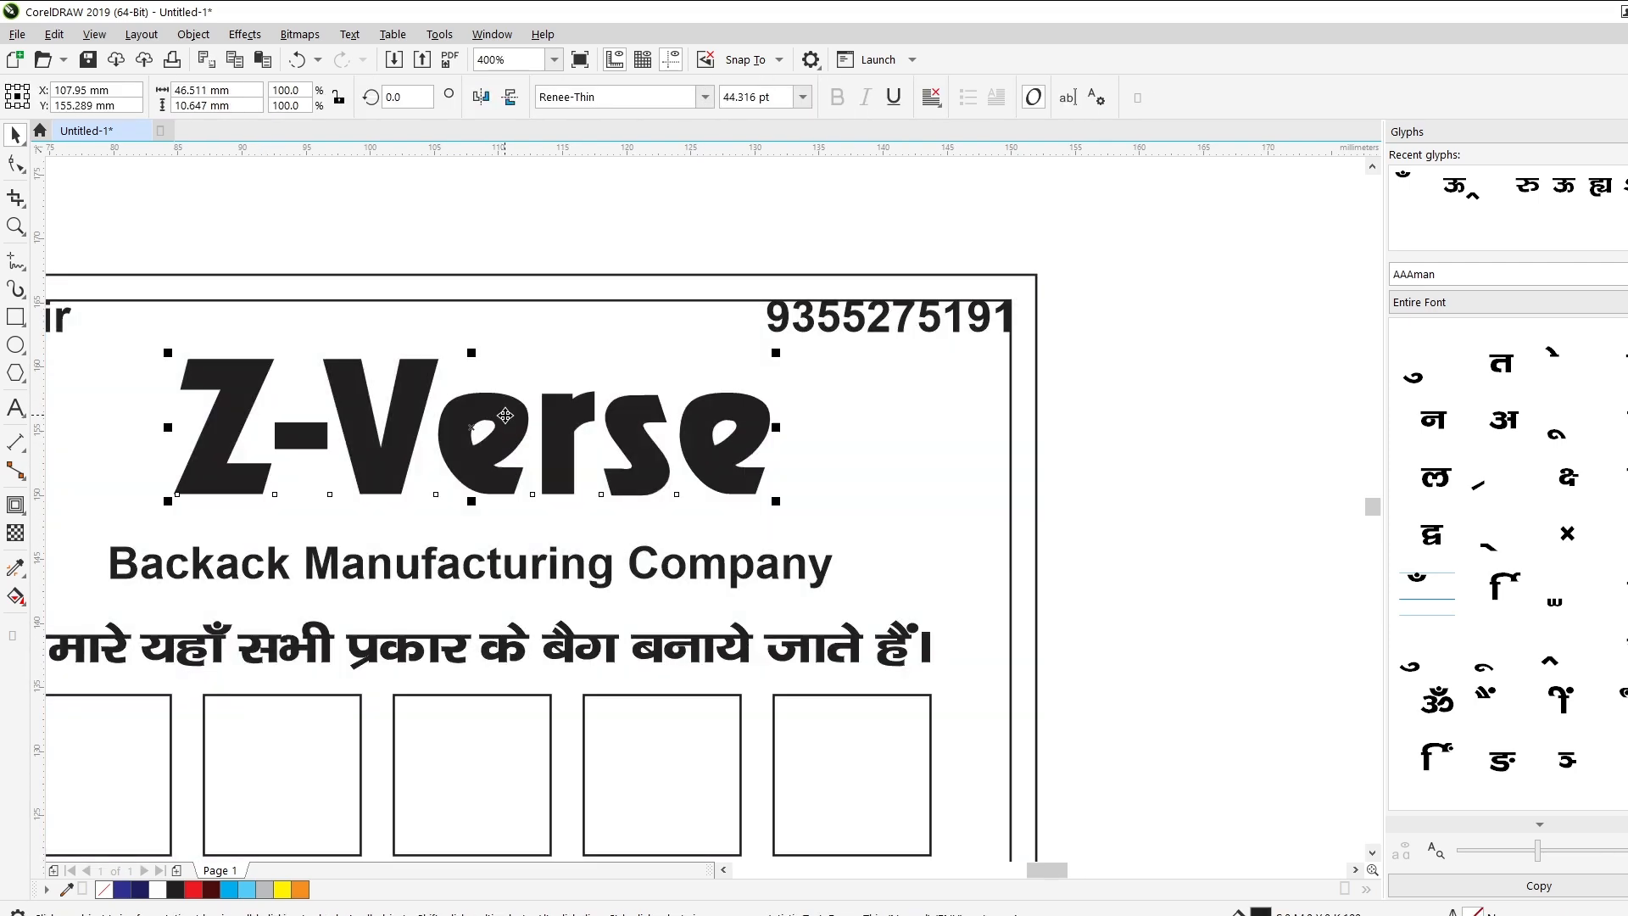
{"action": "scroll", "coordinate": [551, 405], "scroll_direction": "down", "scroll_amount": 1}
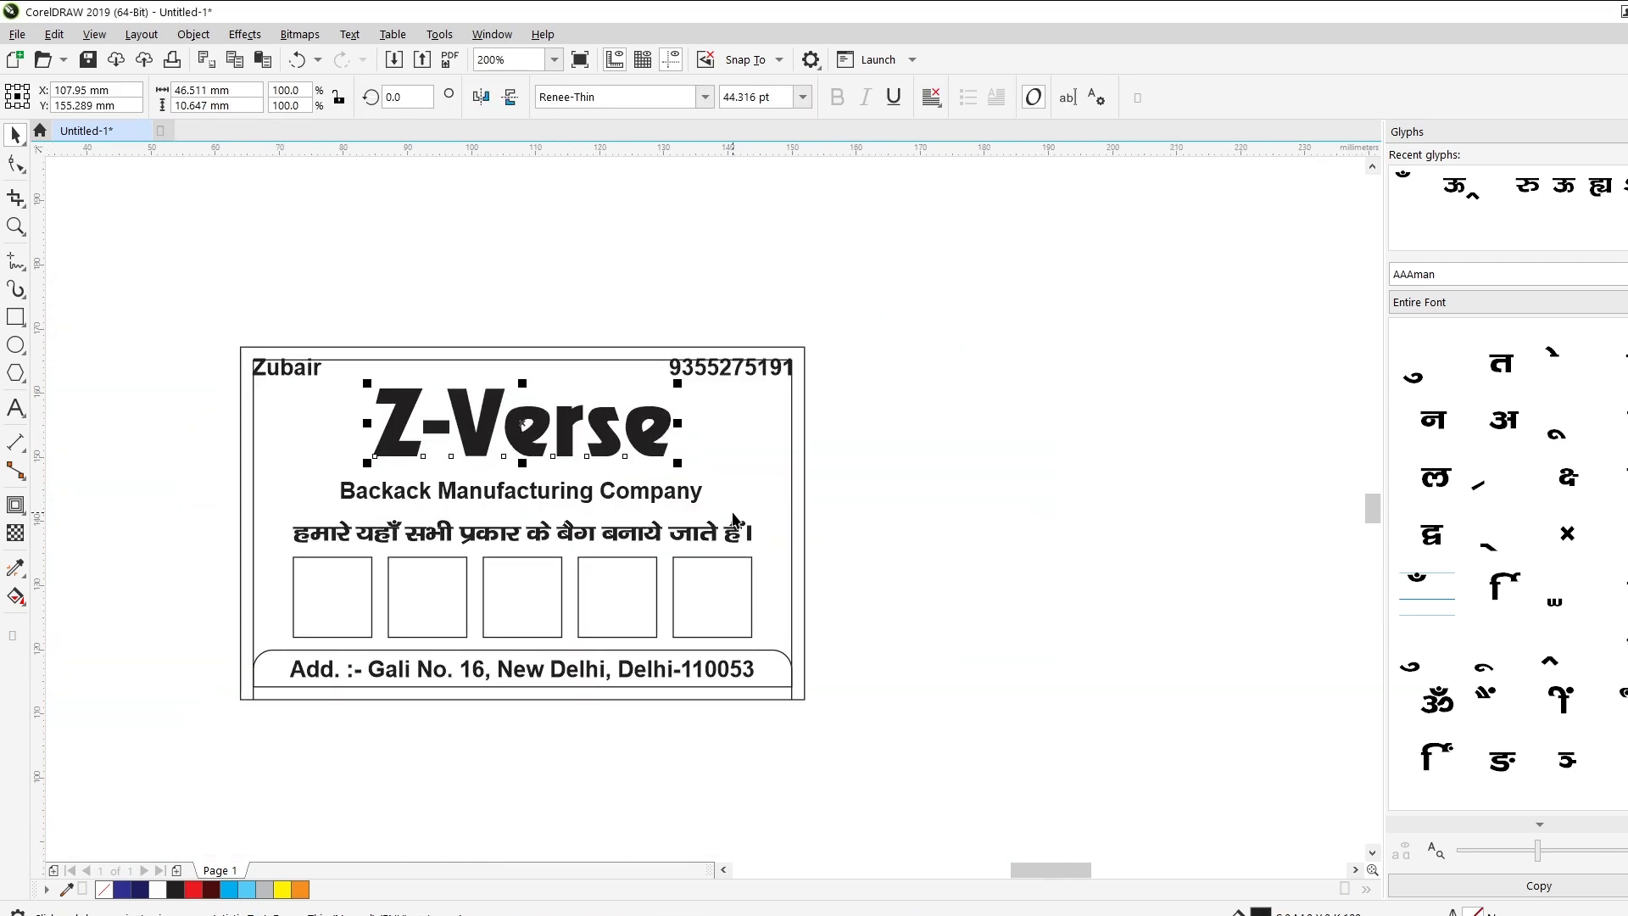
{"action": "left_click", "coordinate": [894, 565]}
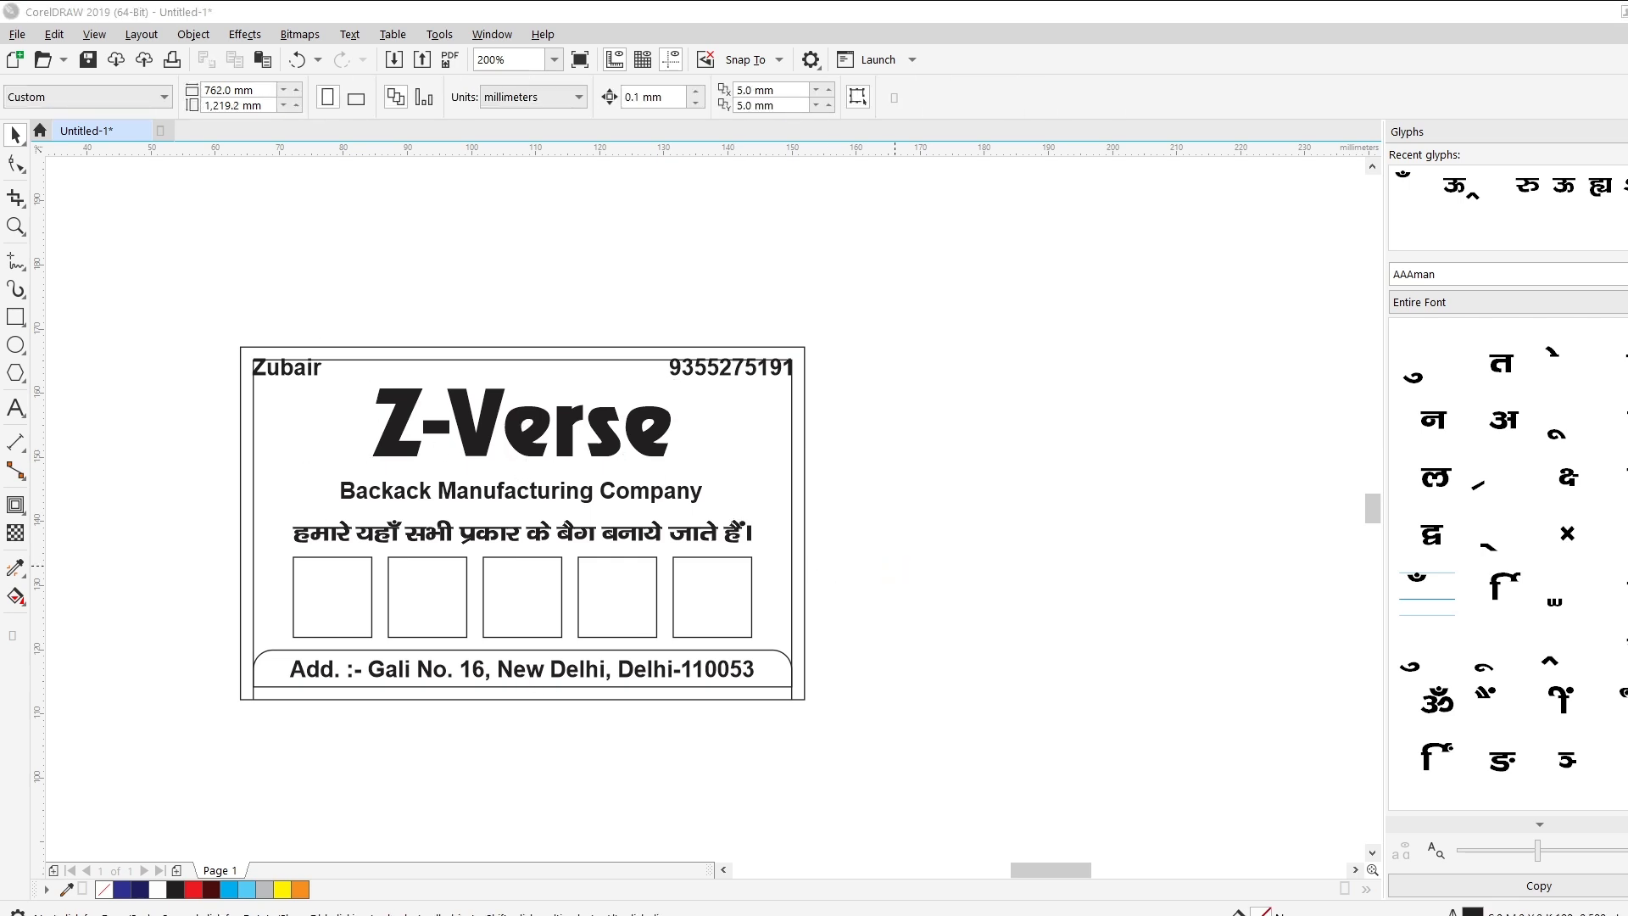
{"action": "key", "text": "Return"}
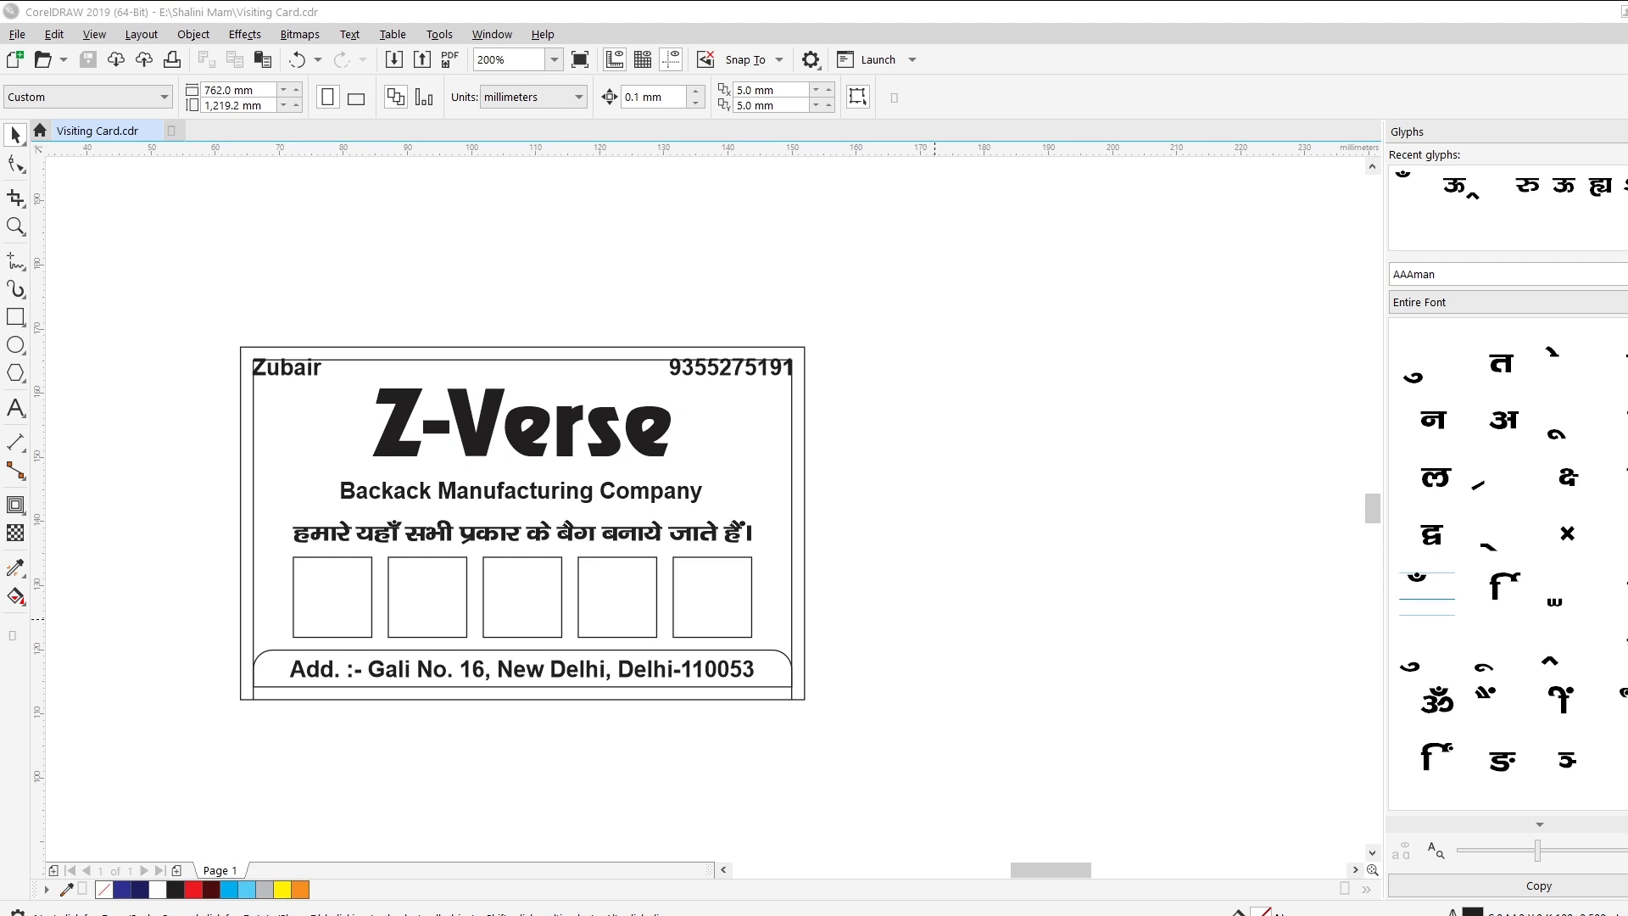
Paste the navy backpack picture, set its width to 5 mm and place it inside the first box
{"action": "key", "text": "ctrl+v"}
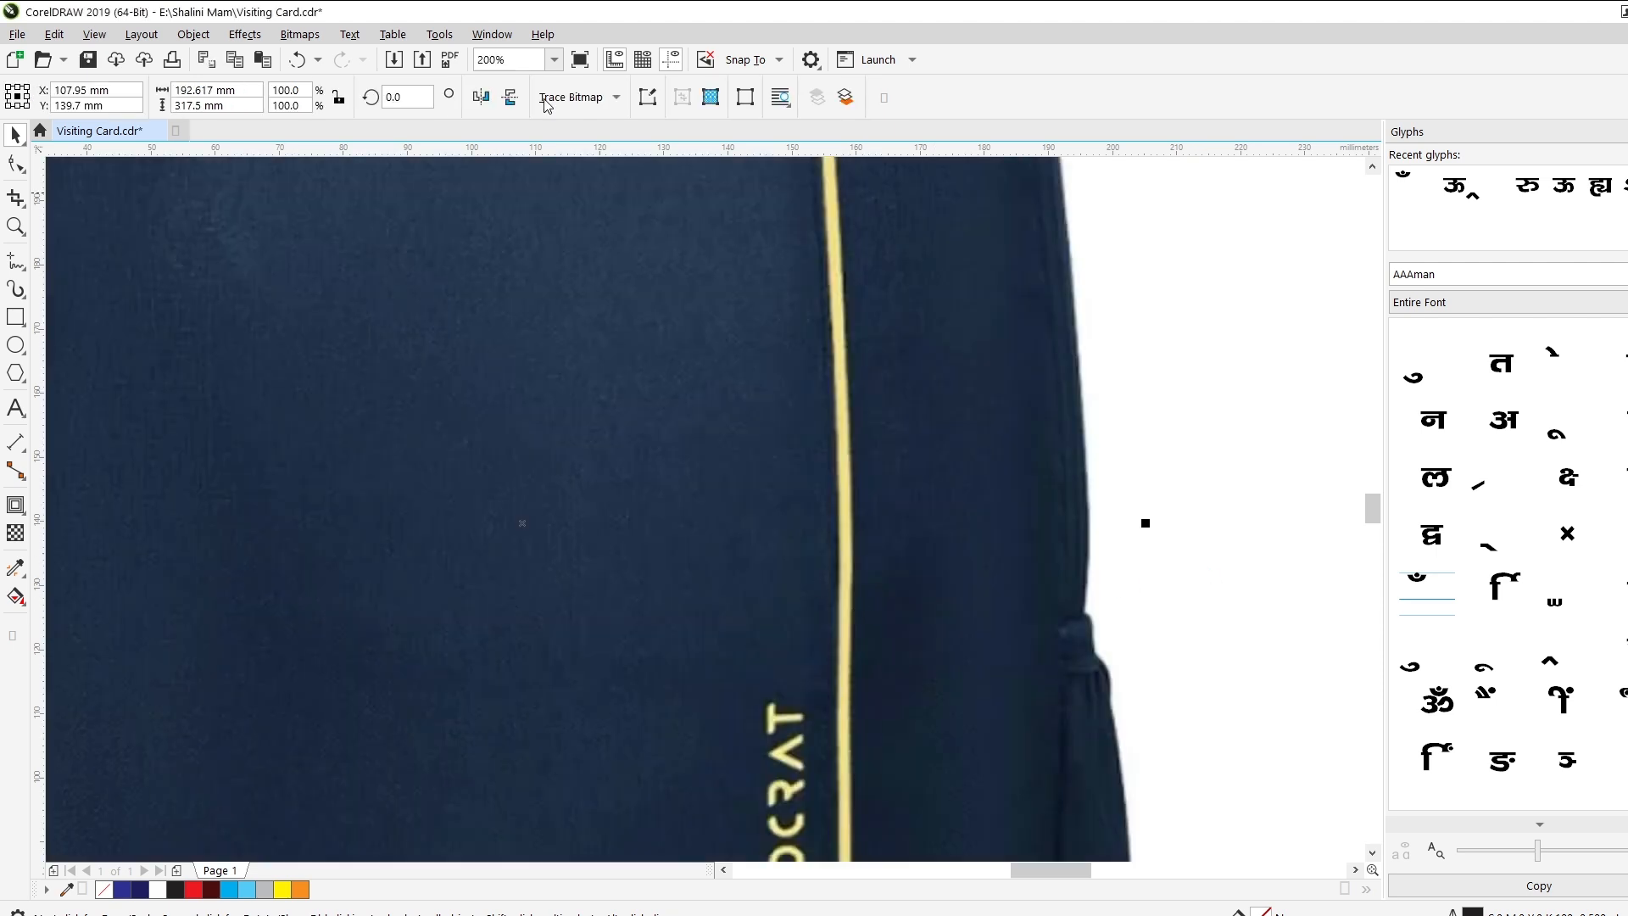
{"action": "double_click", "coordinate": [221, 91]}
{"action": "type", "text": "5"}
{"action": "key", "text": "Return"}
{"action": "left_click", "coordinate": [289, 576]}
{"action": "left_click", "coordinate": [332, 597], "text": "ctrl"}
Enlarge the navy backpack picture to about 7.3 × 12 mm within the first box
{"action": "left_click_drag", "start_coordinate": [353, 627], "coordinate": [368, 638]}
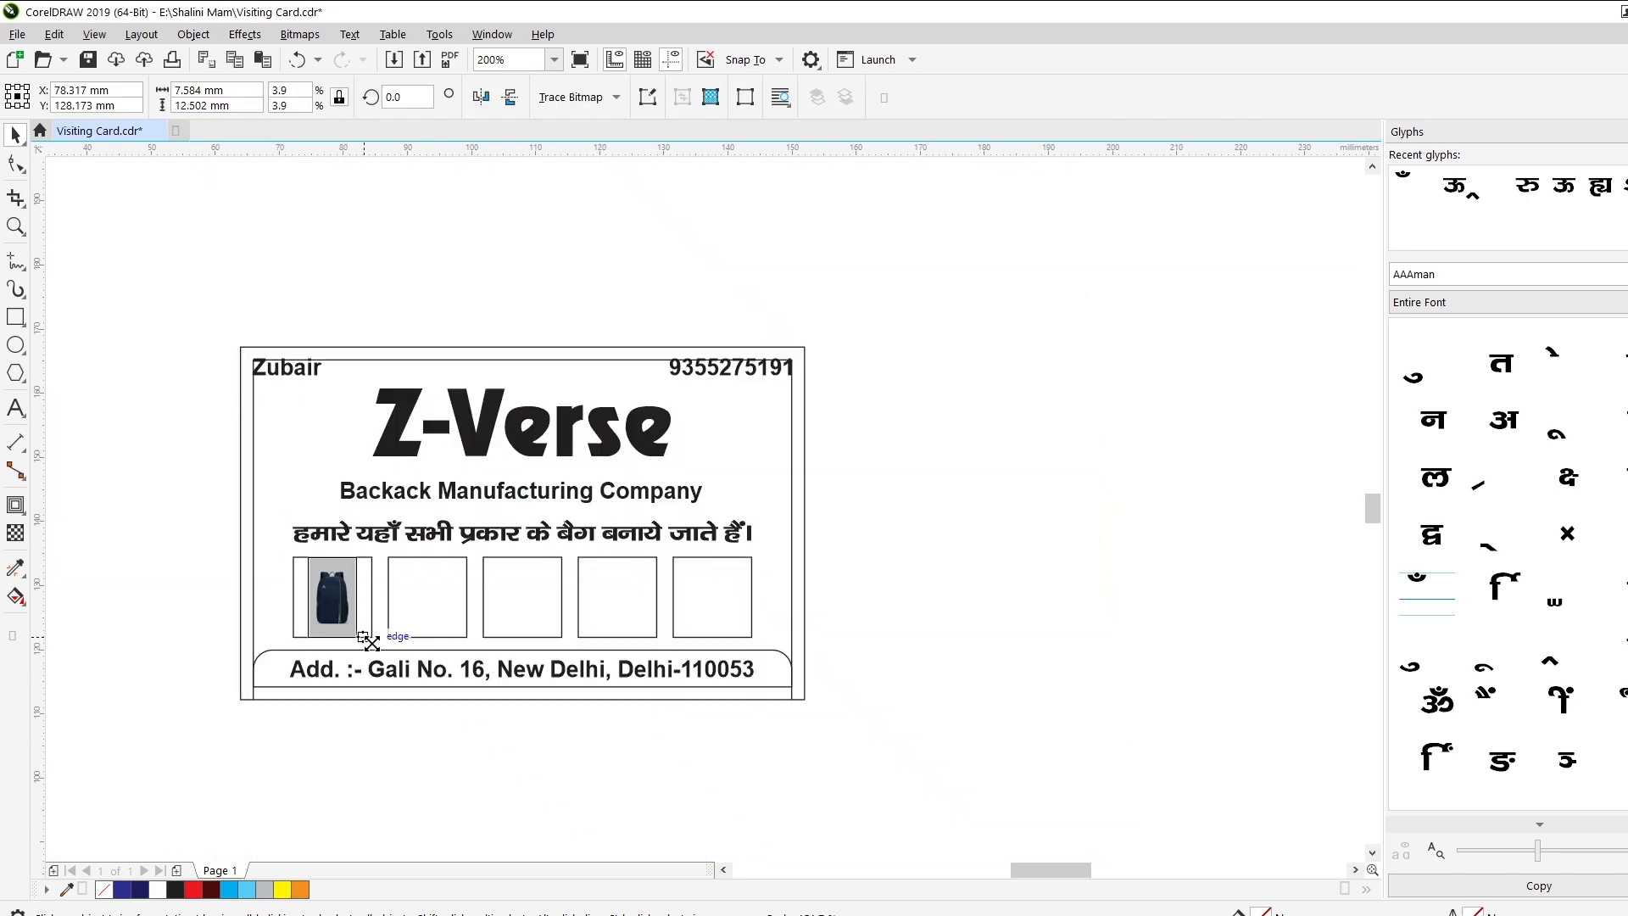
{"action": "scroll", "coordinate": [359, 596], "scroll_direction": "up", "scroll_amount": 2}
{"action": "left_click_drag", "start_coordinate": [358, 434], "coordinate": [353, 441]}
{"action": "scroll", "coordinate": [325, 519], "scroll_direction": "down", "scroll_amount": 1}
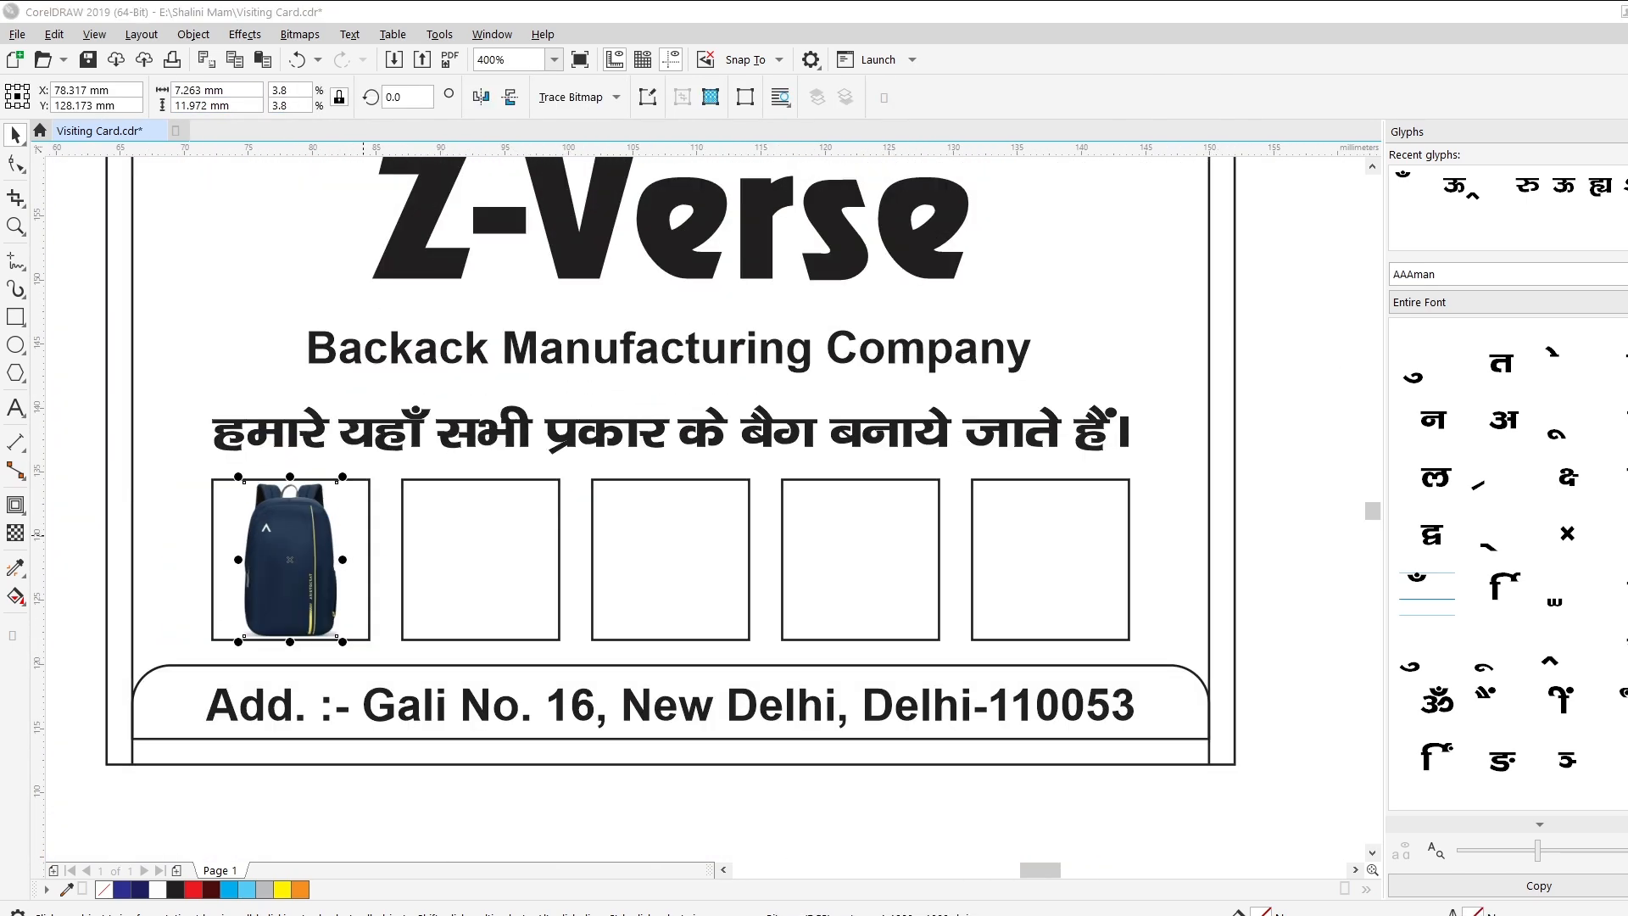
Paste the black backpack picture, reduce it to 10 mm wide, fit it into the second box and save the file
{"action": "key", "text": "ctrl+v"}
{"action": "double_click", "coordinate": [218, 90]}
{"action": "type", "text": "10"}
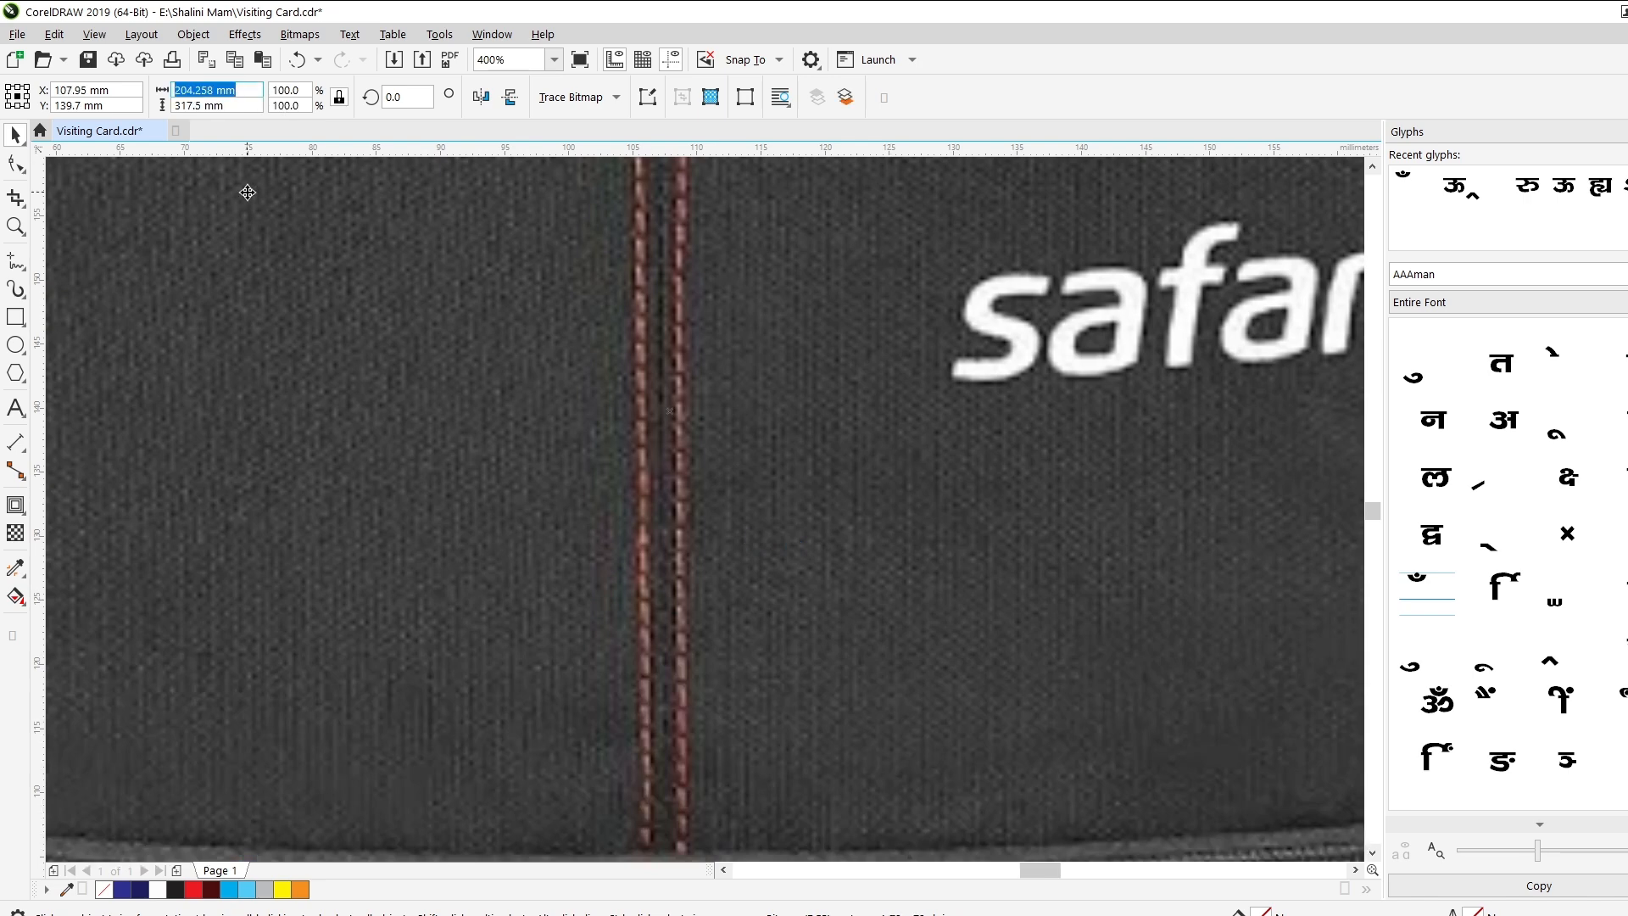
{"action": "key", "text": "Return"}
{"action": "left_click_drag", "start_coordinate": [736, 307], "coordinate": [532, 479]}
{"action": "left_click", "coordinate": [78, 567]}
{"action": "key", "text": "ctrl+s"}
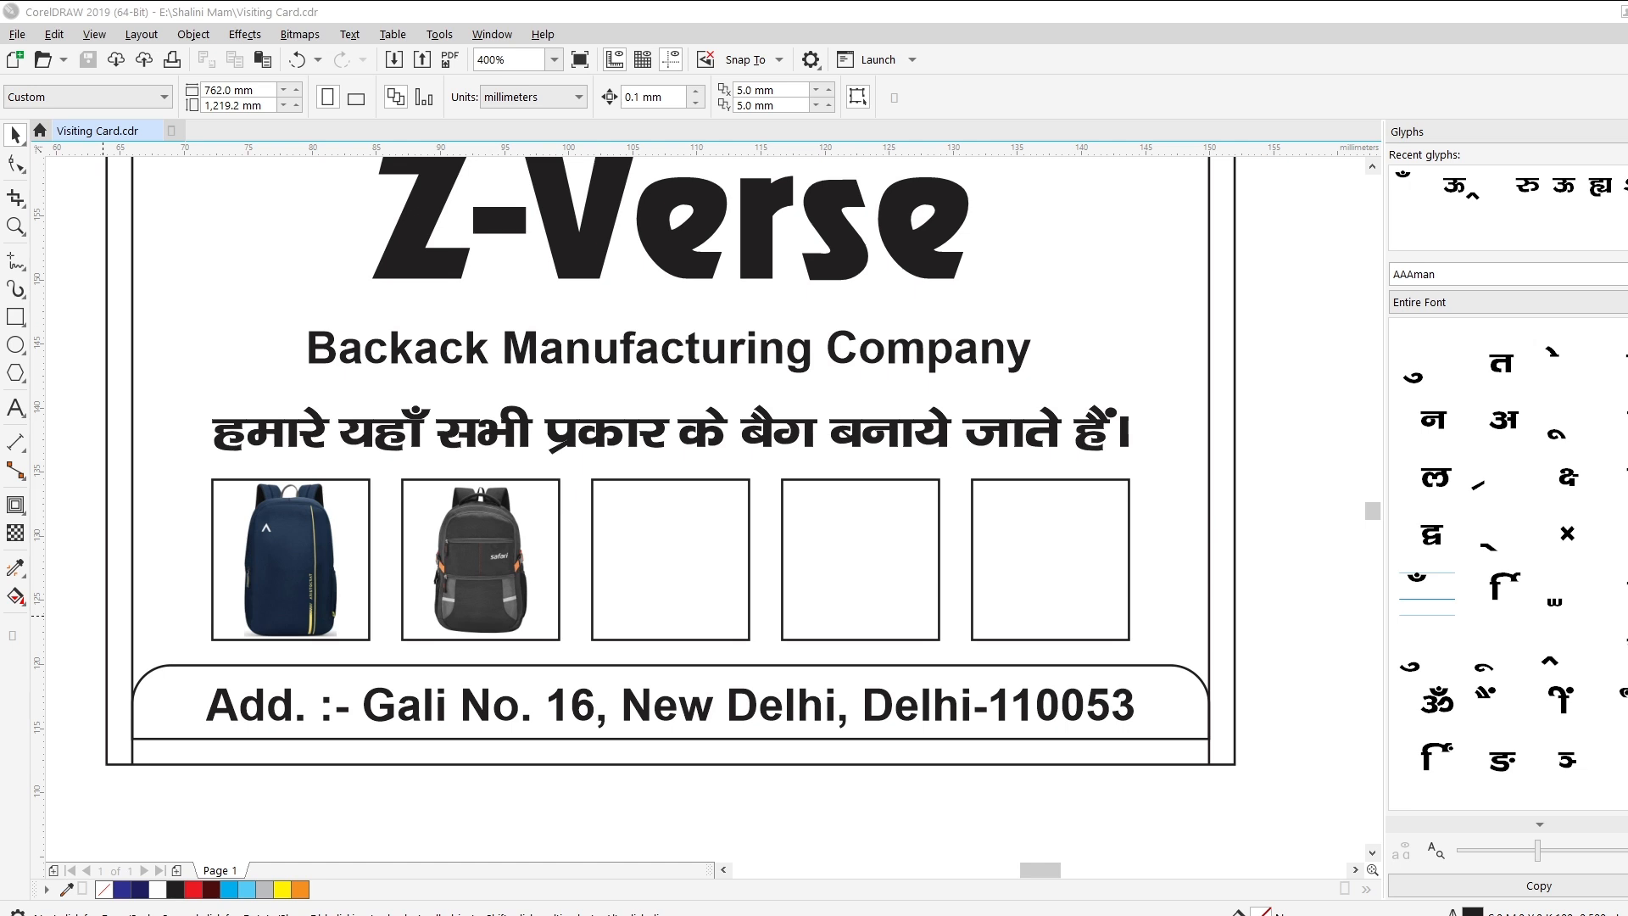
Paste the red-and-white backpack picture at 10 mm wide, place it in the third box and enlarge it to about 12.2 mm square
{"action": "key", "text": "ctrl+v"}
{"action": "double_click", "coordinate": [218, 89]}
{"action": "type", "text": "10"}
{"action": "key", "text": "Return"}
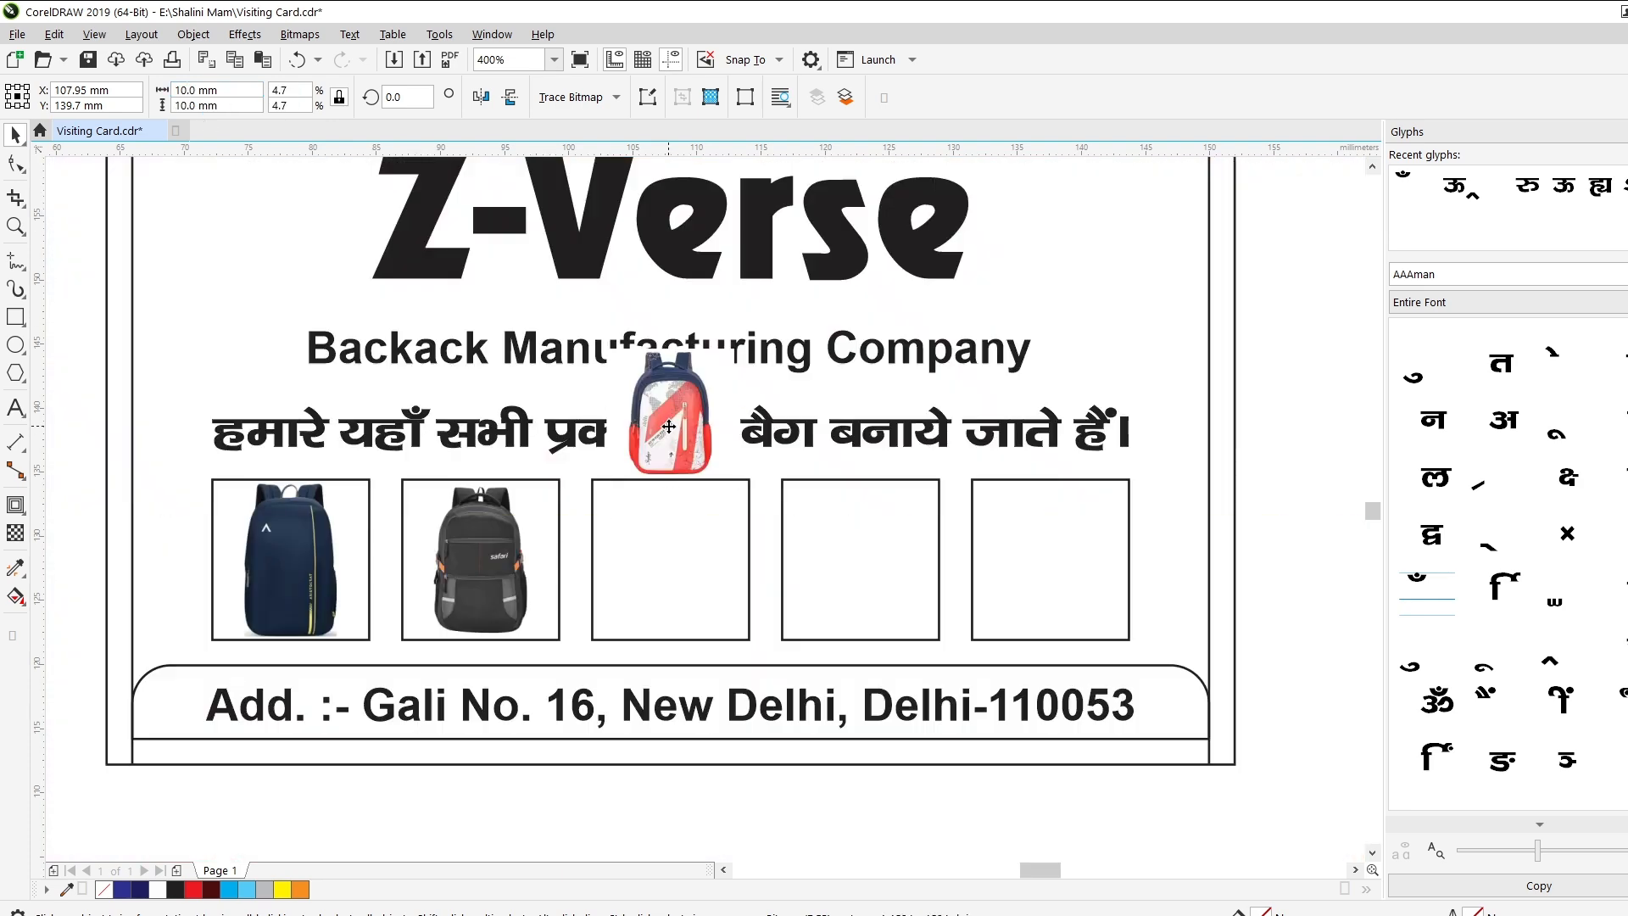
{"action": "left_click_drag", "start_coordinate": [661, 420], "coordinate": [661, 556]}
{"action": "left_click", "coordinate": [662, 556], "text": "alt"}
{"action": "left_click_drag", "start_coordinate": [736, 626], "coordinate": [757, 647]}
Paste the blue laptop bag picture at 10 mm wide, place it in the fourth box and enlarge it to about 11.2 × 8.6 mm
{"action": "key", "text": "alt+Tab"}
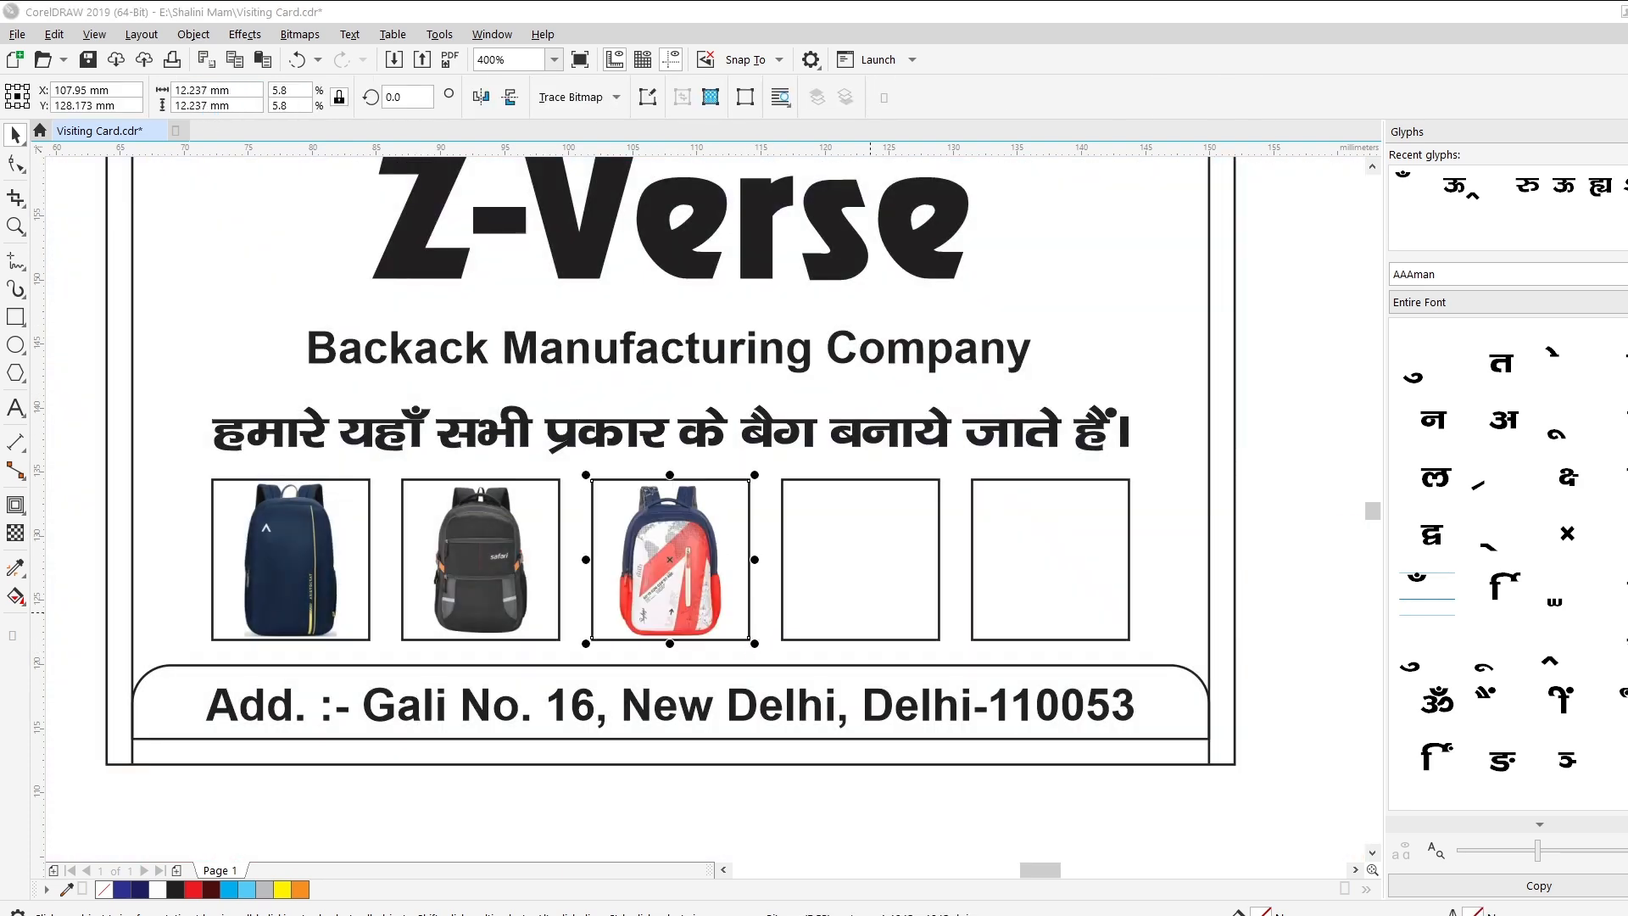
{"action": "key", "text": "alt+Tab"}
{"action": "key", "text": "ctrl+v"}
{"action": "double_click", "coordinate": [218, 90]}
{"action": "type", "text": "10"}
{"action": "key", "text": "Return"}
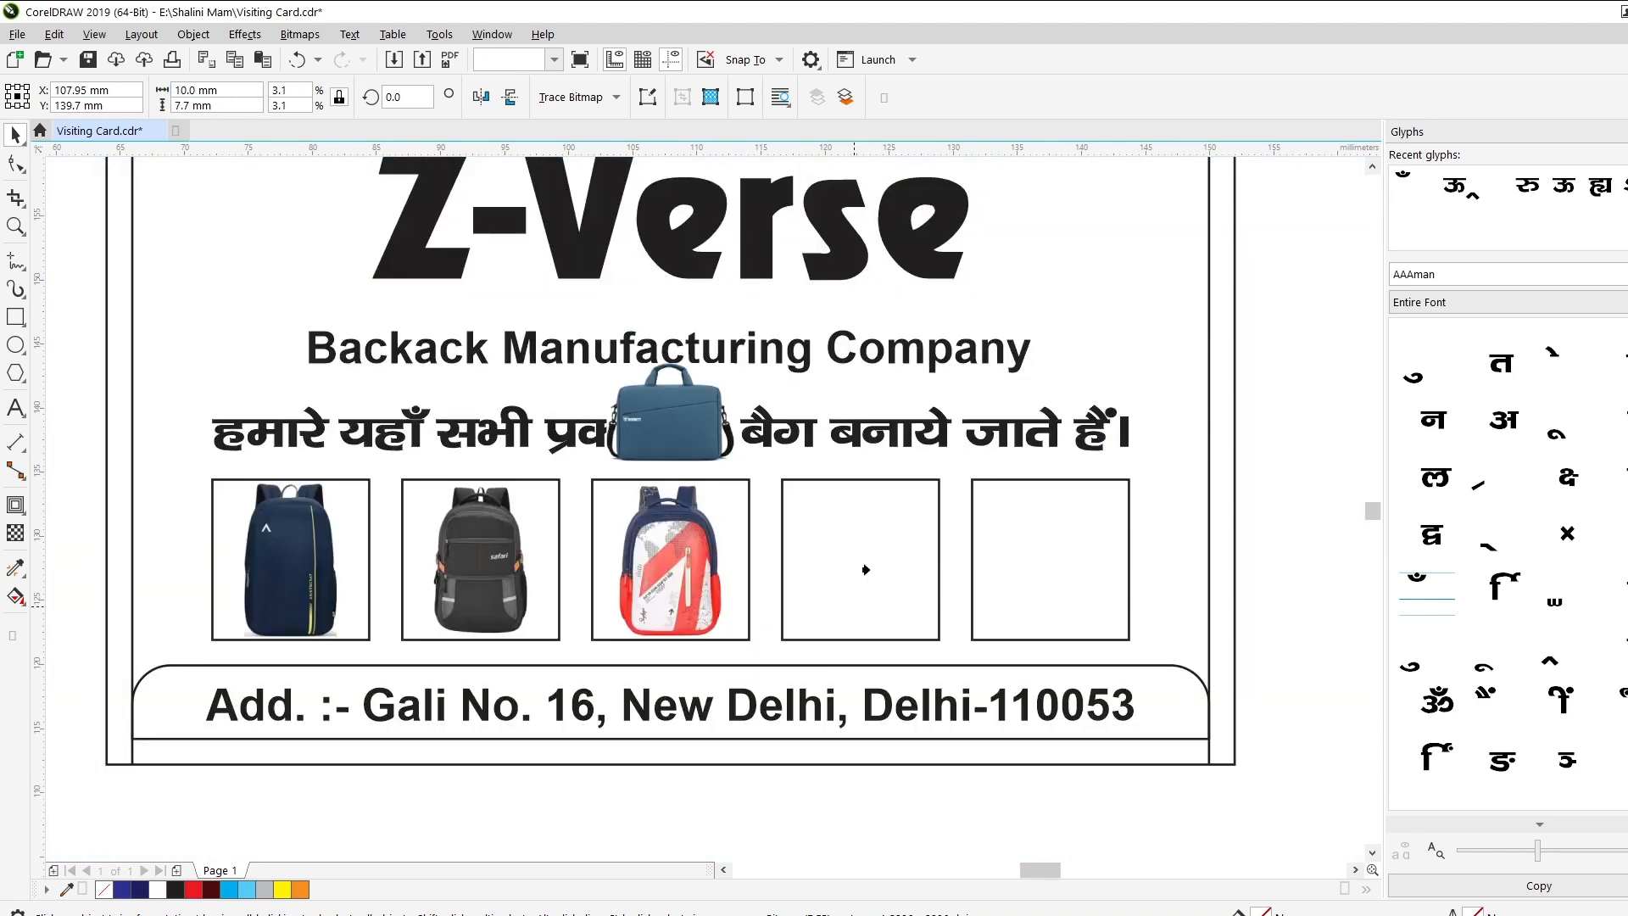
{"action": "left_click_drag", "start_coordinate": [670, 412], "coordinate": [860, 560]}
{"action": "left_click_drag", "start_coordinate": [936, 503], "coordinate": [938, 498]}
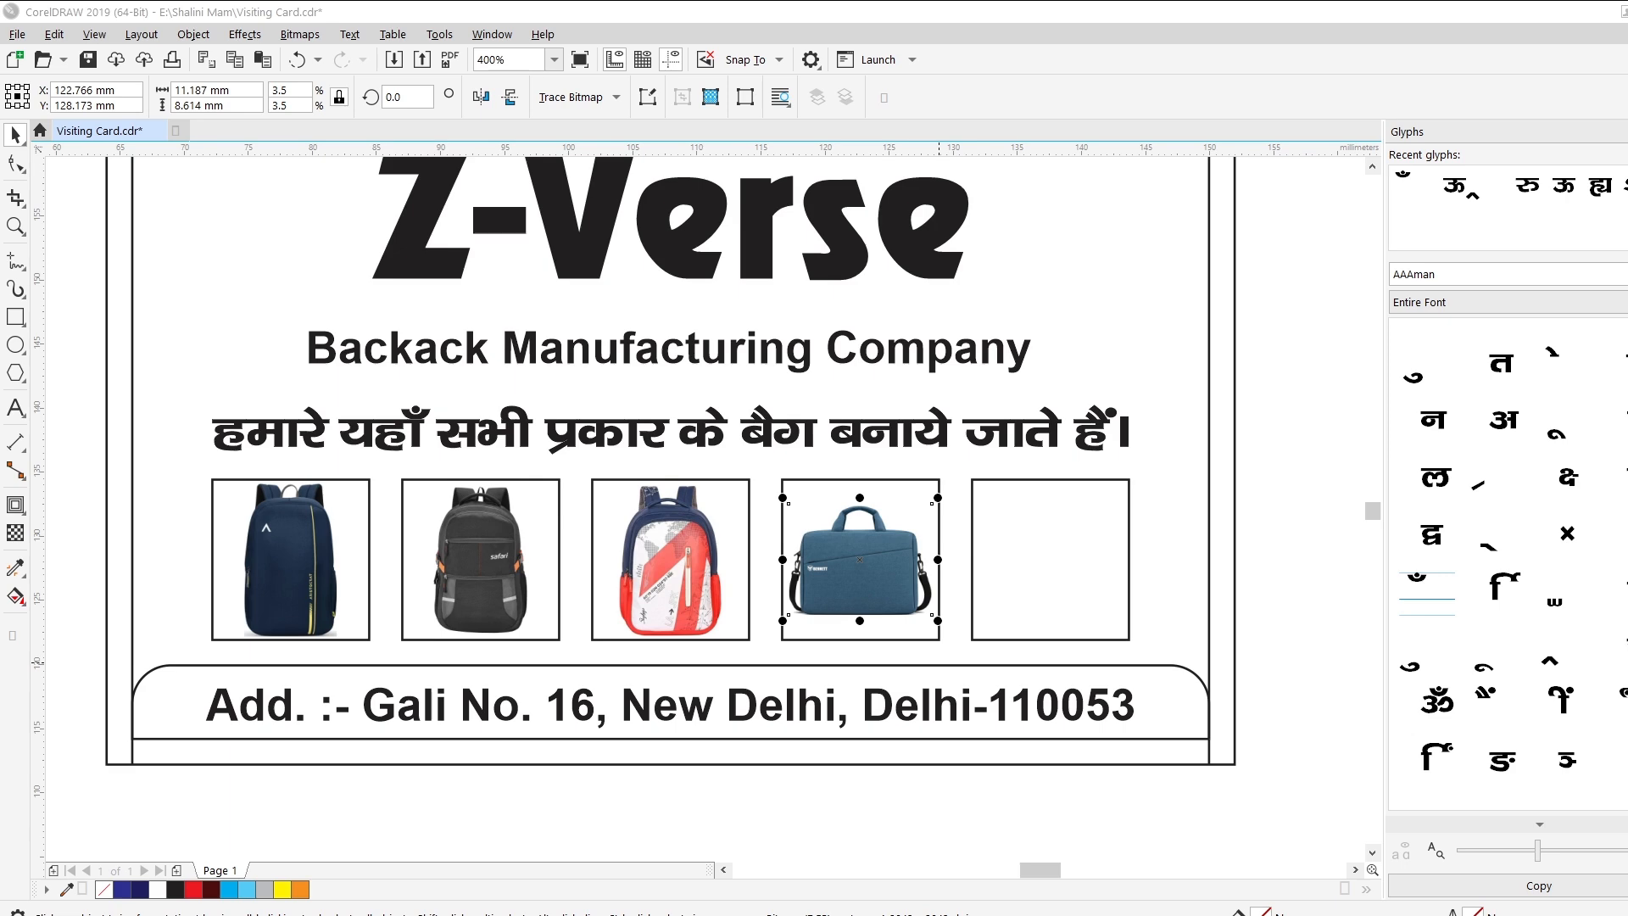
Paste the grey duffel bag picture at 10 mm wide, place it in the fifth box and enlarge it to fill the box
{"action": "key", "text": "alt+Tab"}
{"action": "key", "text": "ctrl+v"}
{"action": "double_click", "coordinate": [218, 90]}
{"action": "type", "text": "10"}
{"action": "key", "text": "Return"}
{"action": "left_click_drag", "start_coordinate": [673, 415], "coordinate": [1051, 559]}
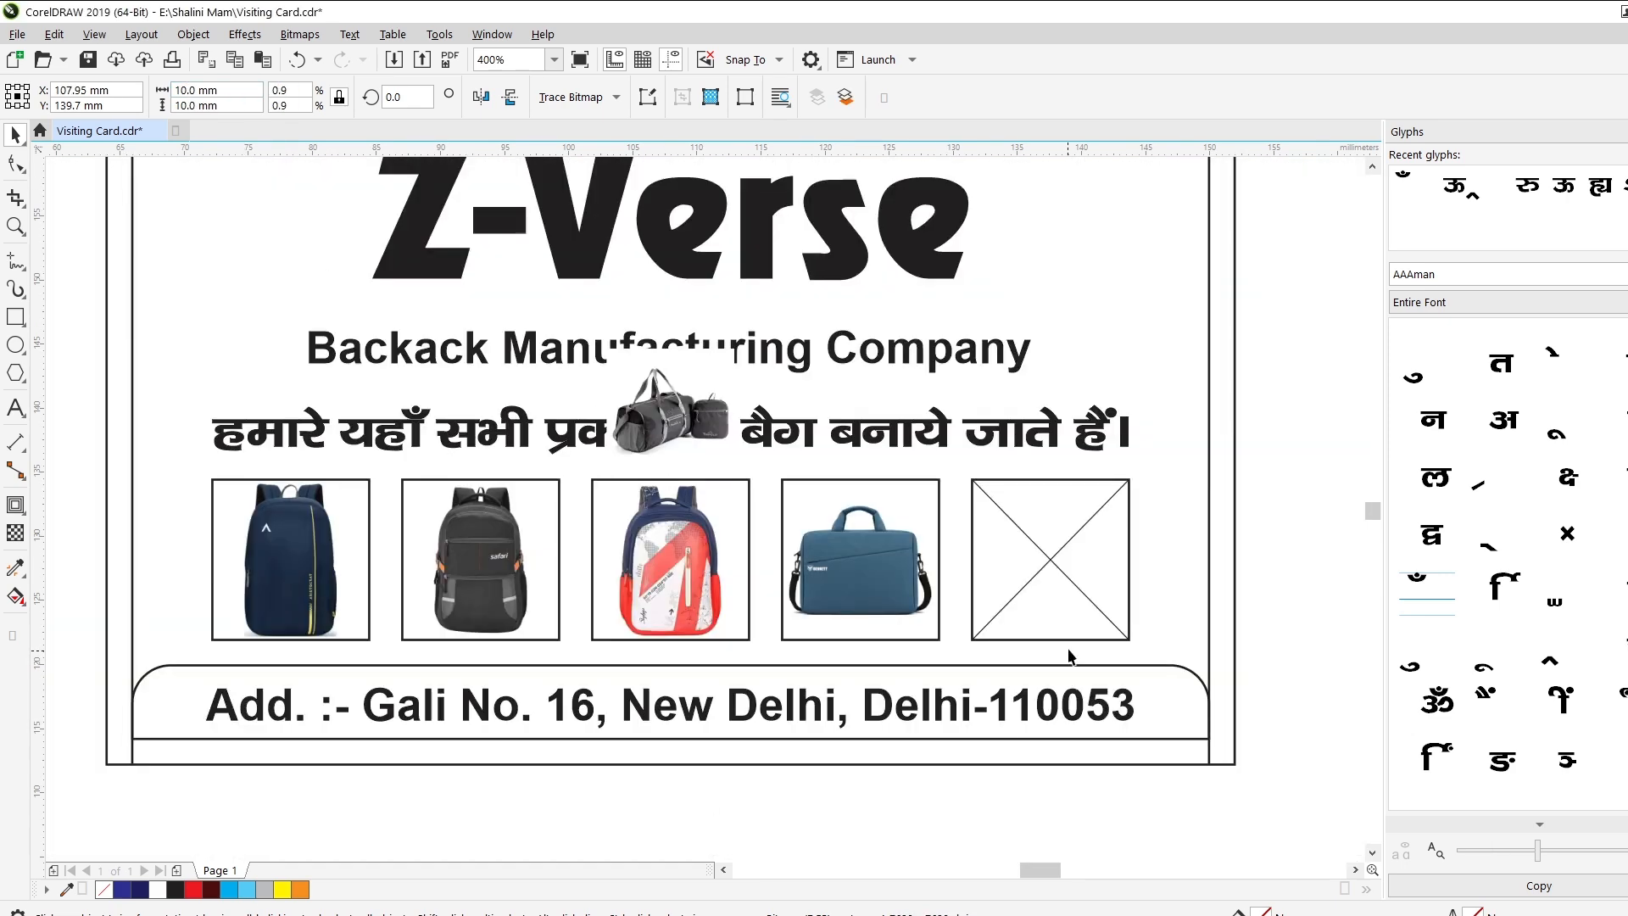
{"action": "left_click_drag", "start_coordinate": [1115, 625], "coordinate": [1138, 649]}
{"action": "left_click", "coordinate": [1131, 661]}
Set the outline width of all five picture boxes to 2 pt
{"action": "left_click", "coordinate": [1022, 528]}
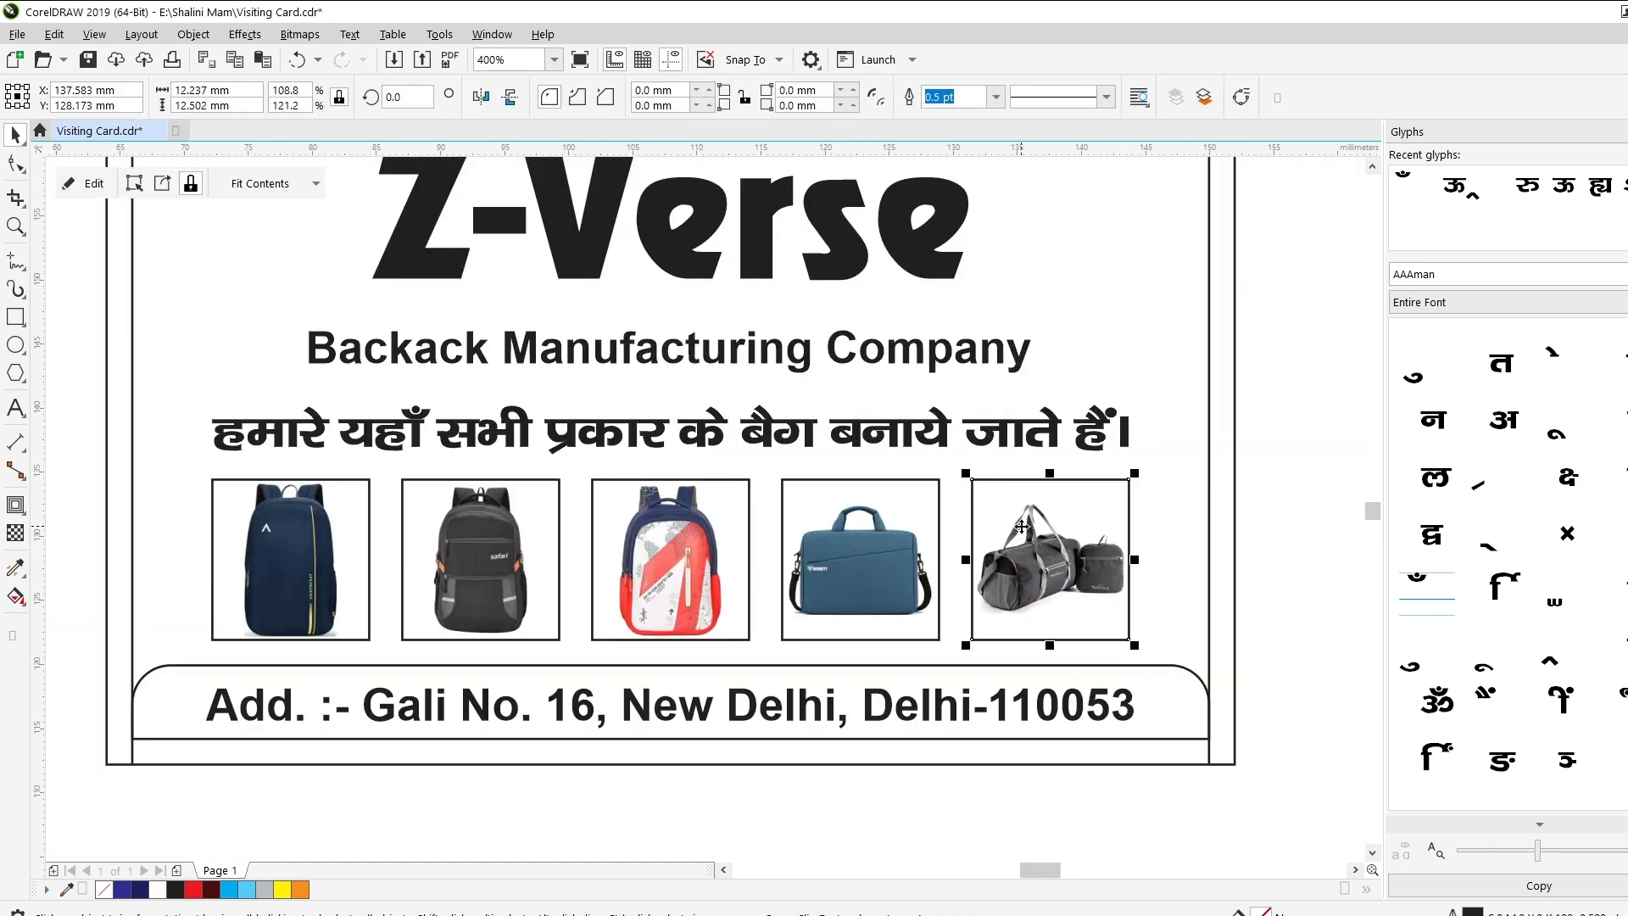
{"action": "left_click", "coordinate": [898, 526], "text": "shift"}
{"action": "left_click", "coordinate": [704, 535], "text": "shift"}
{"action": "left_click", "coordinate": [509, 538], "text": "shift"}
{"action": "left_click", "coordinate": [314, 543], "text": "shift"}
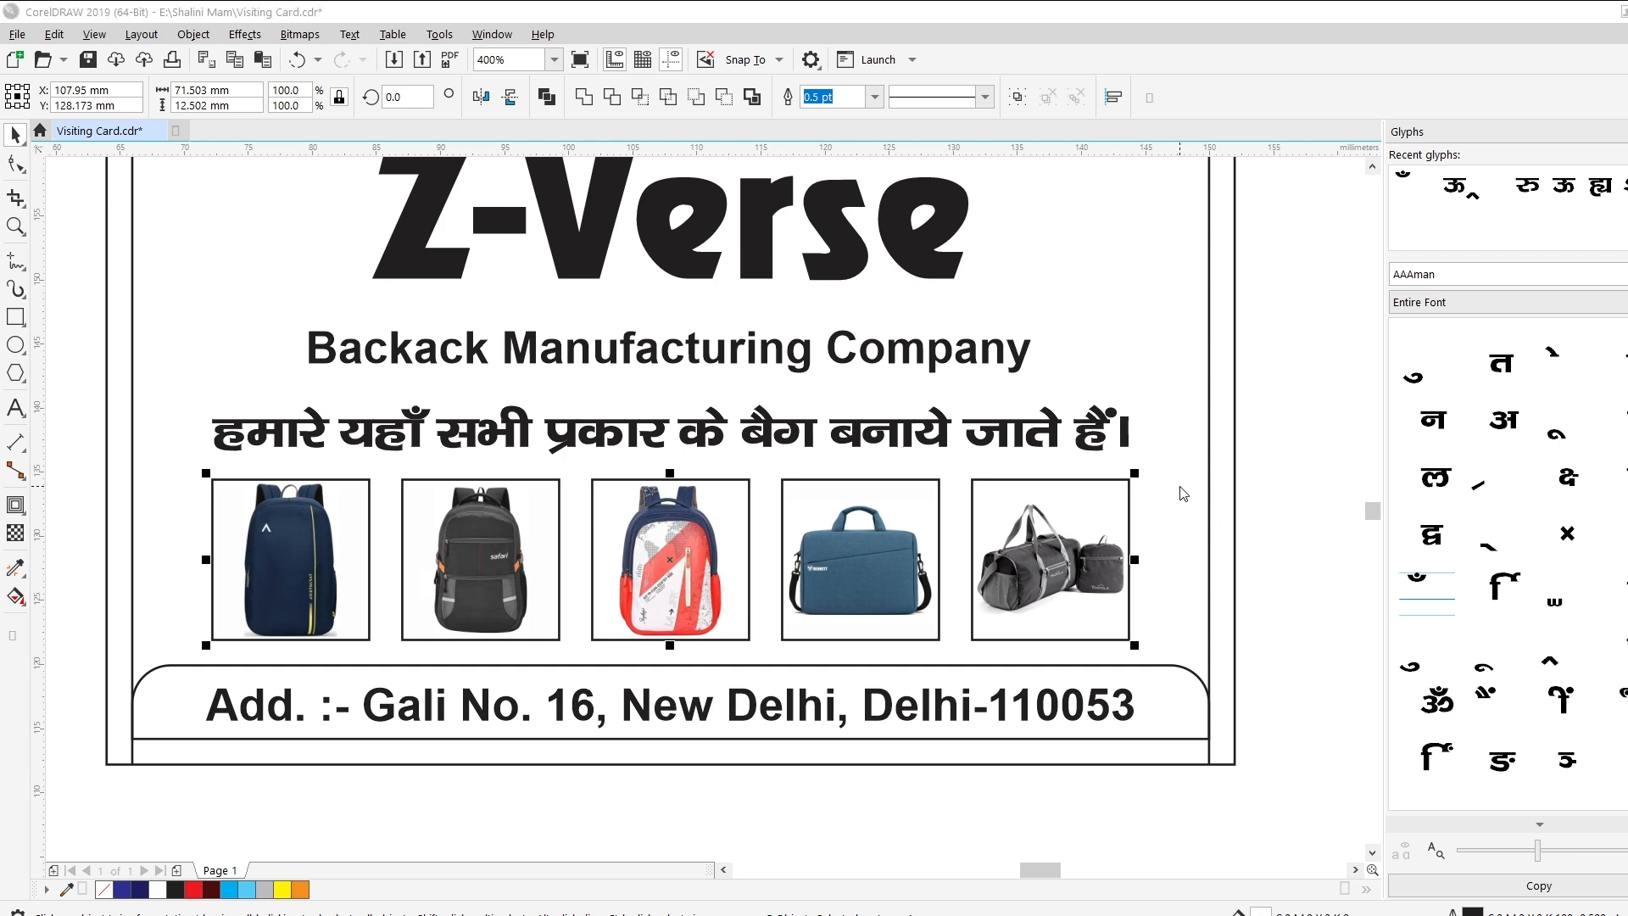
{"action": "type", "text": "2"}
{"action": "key", "text": "Return"}
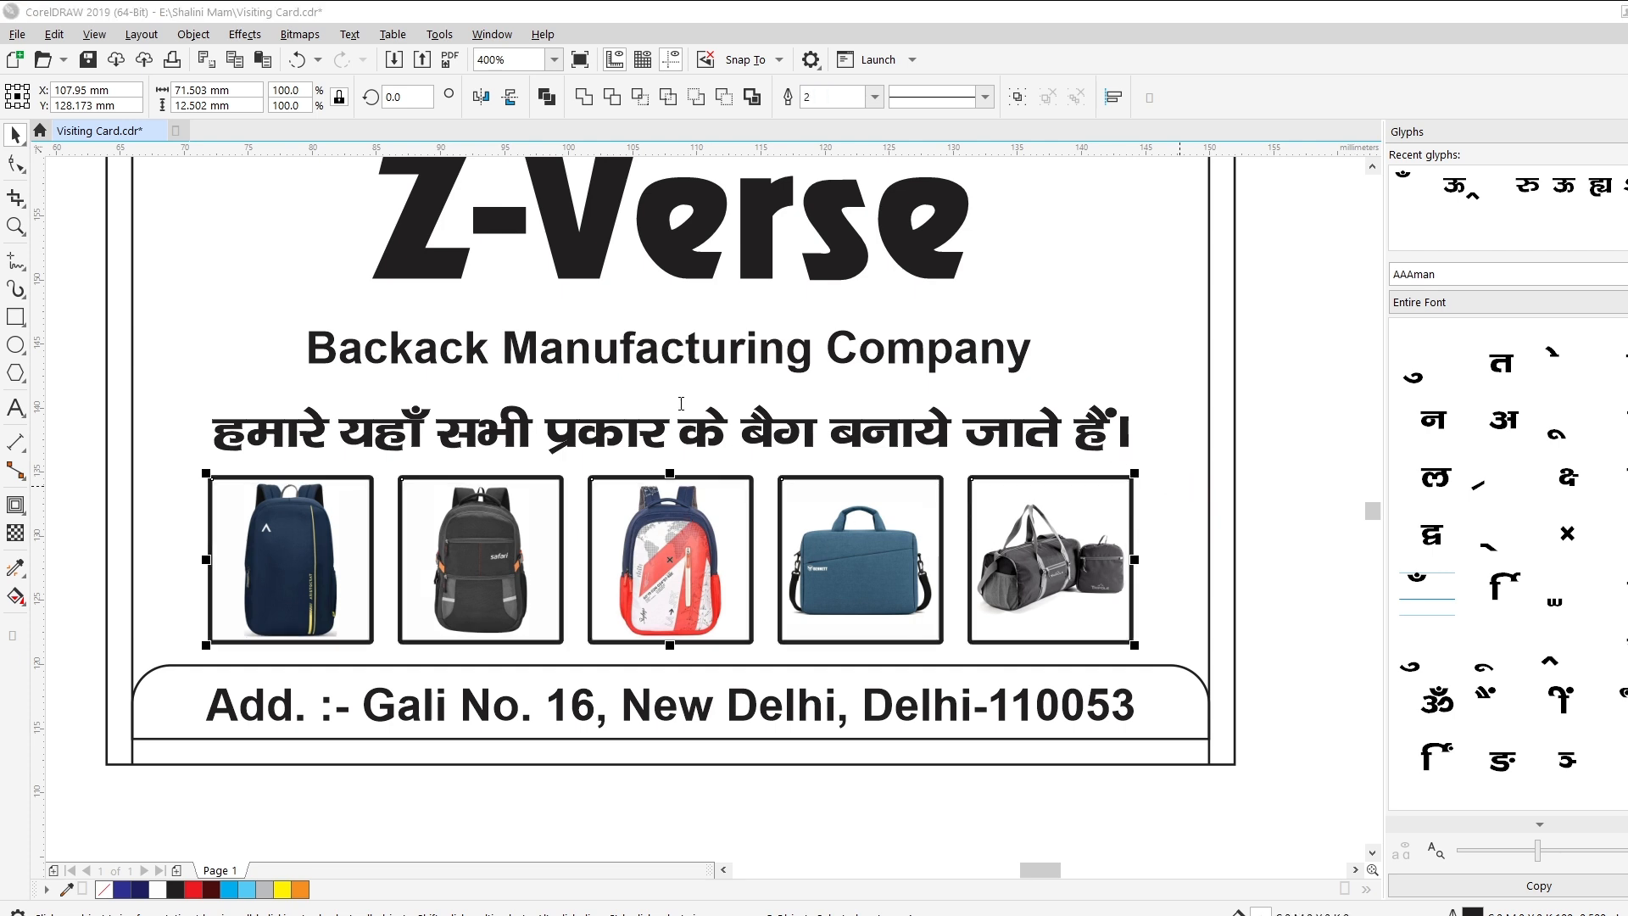
Group the five framed pictures with 1 pt outlines and place a duplicate of the row slightly lower and to the right
{"action": "left_click", "coordinate": [152, 630]}
{"action": "scroll", "coordinate": [489, 652], "scroll_direction": "down", "scroll_amount": 1}
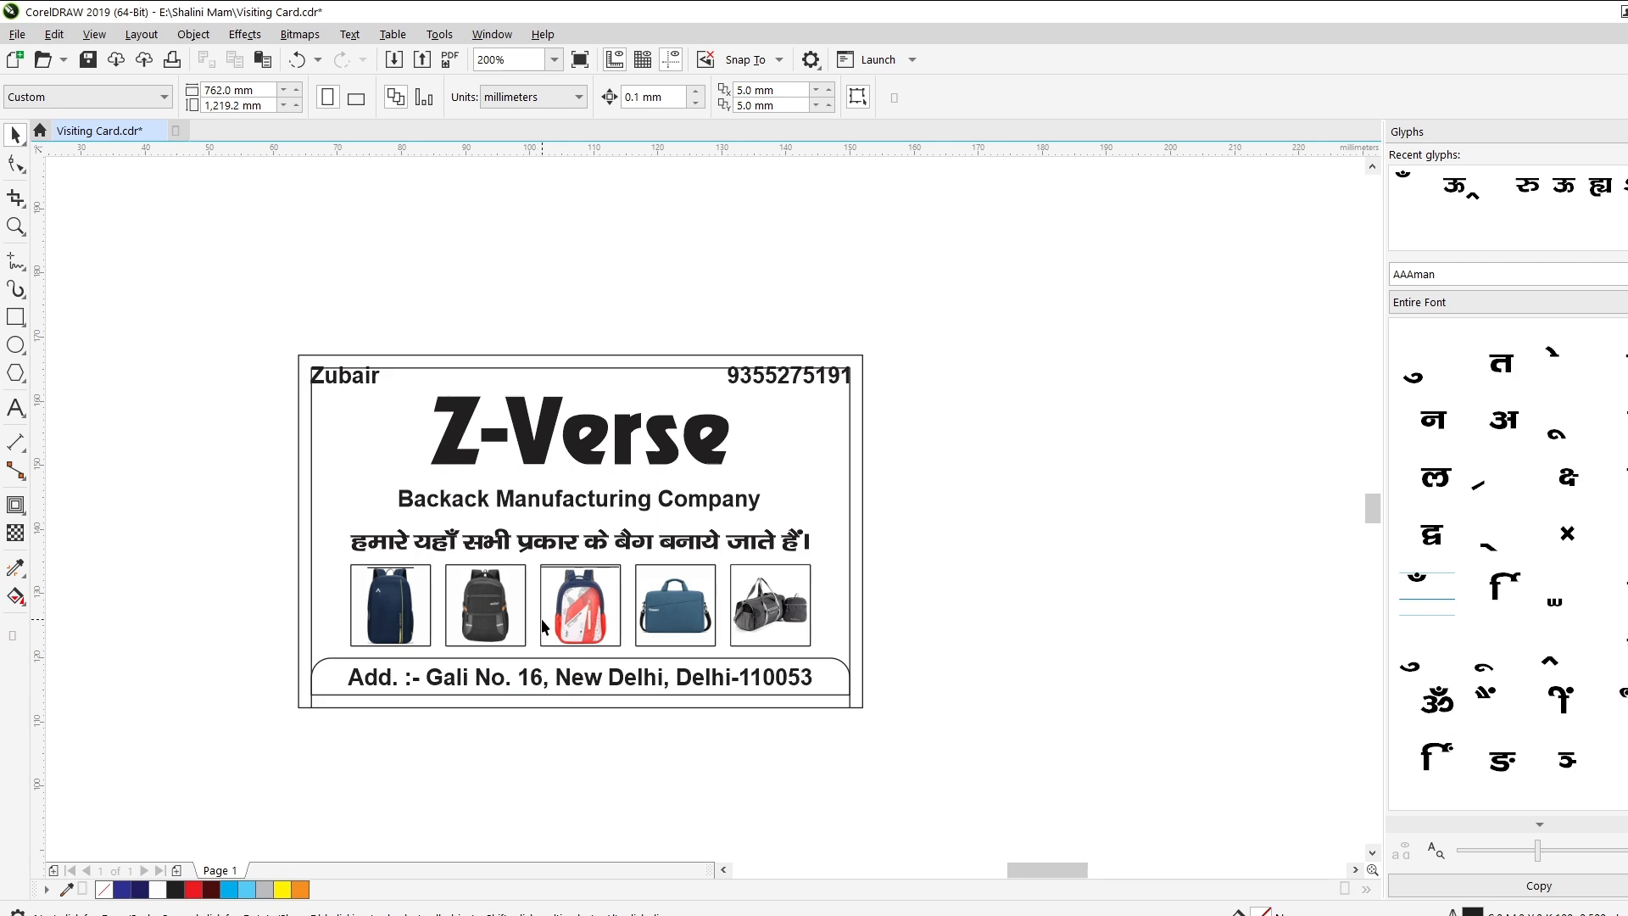
{"action": "scroll", "coordinate": [545, 616], "scroll_direction": "up", "scroll_amount": 1}
{"action": "left_click", "coordinate": [933, 571]}
{"action": "left_click", "coordinate": [802, 570], "text": "shift"}
{"action": "left_click", "coordinate": [612, 570], "text": "shift"}
{"action": "left_click", "coordinate": [422, 571], "text": "shift"}
{"action": "left_click", "coordinate": [233, 573], "text": "shift"}
{"action": "key", "text": "ctrl+g"}
{"action": "left_click_drag", "start_coordinate": [253, 575], "coordinate": [261, 583]}
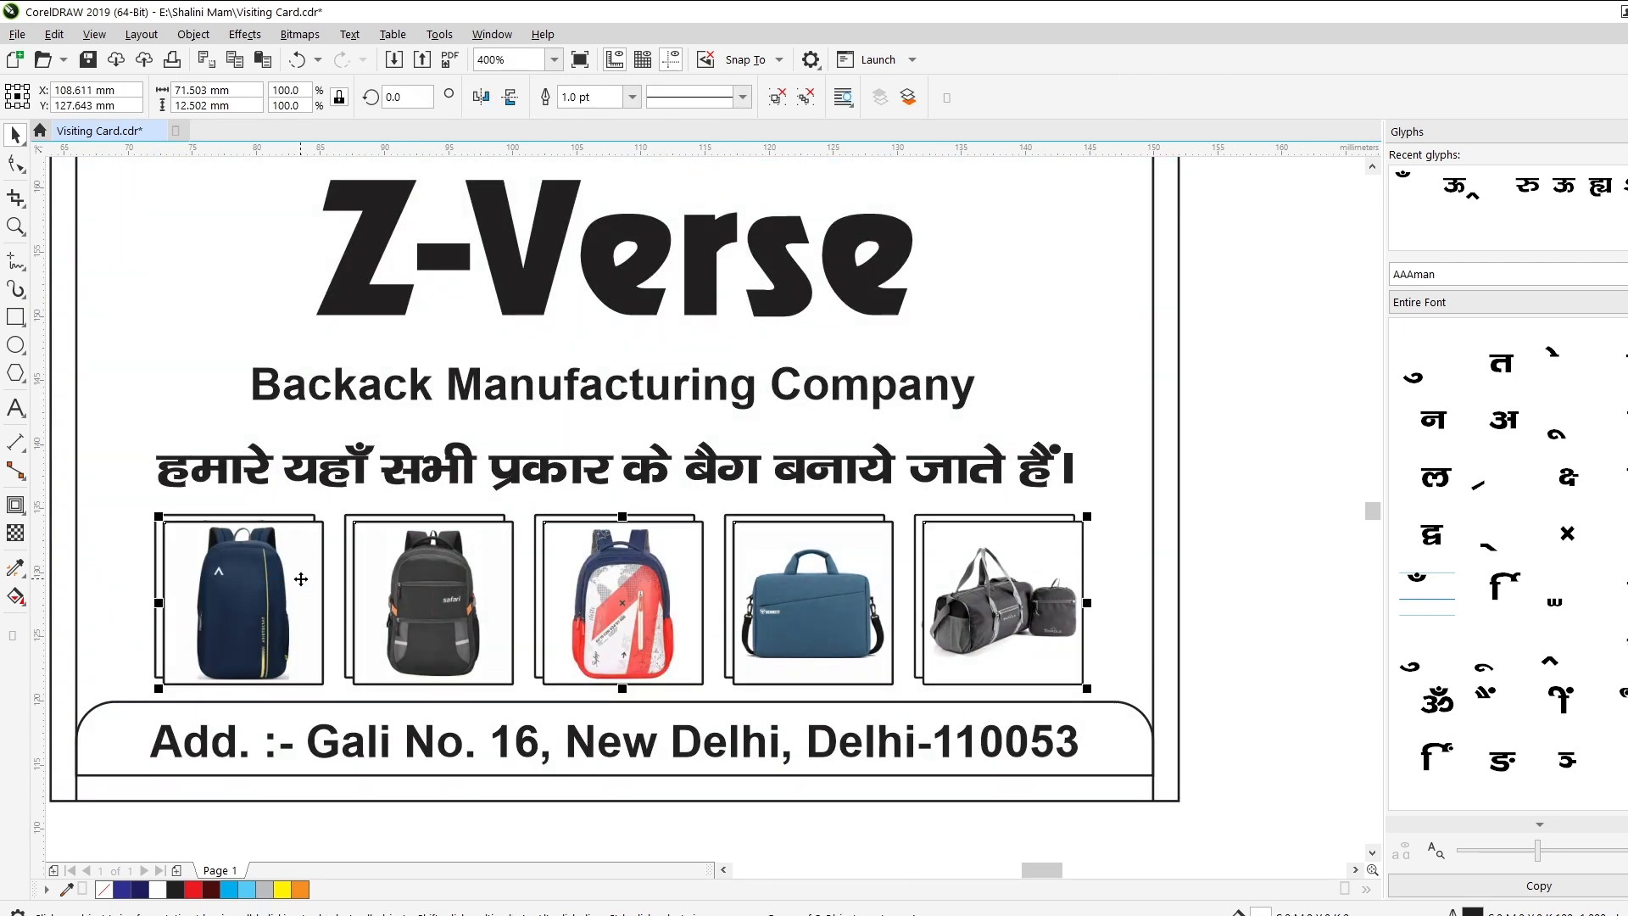
Ungroup the duplicated row and delete the bag picture from each of its five boxes
{"action": "key", "text": "ctrl+u"}
{"action": "left_click", "coordinate": [1037, 595]}
{"action": "key", "text": "Delete"}
{"action": "left_click", "coordinate": [867, 604]}
{"action": "key", "text": "Delete"}
{"action": "left_click", "coordinate": [681, 601]}
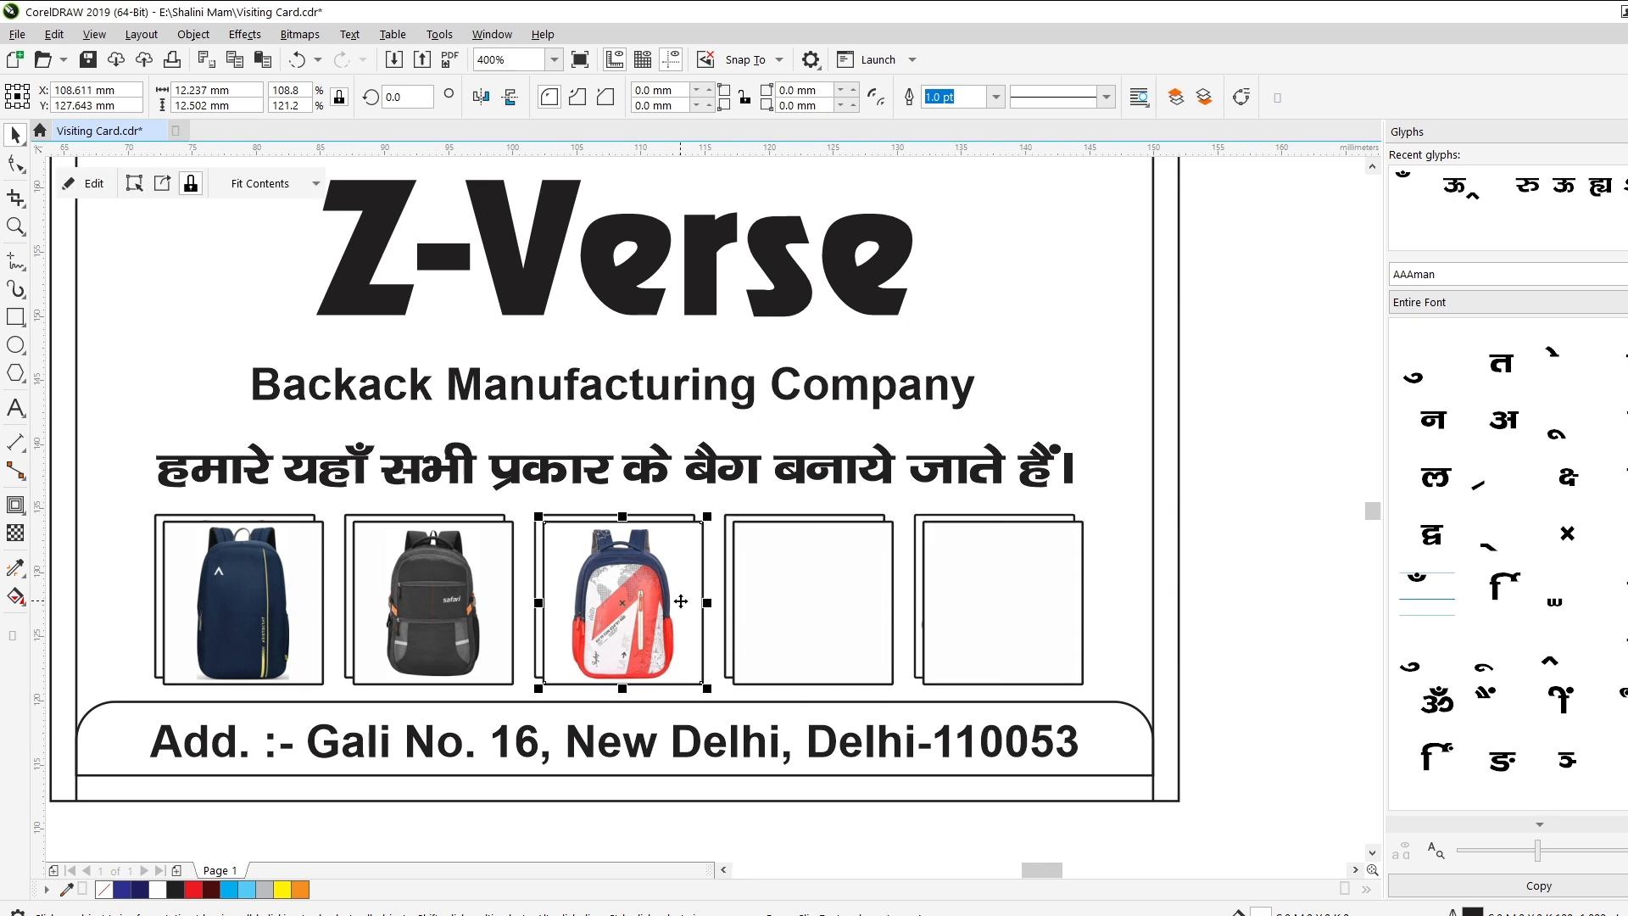
{"action": "key", "text": "Delete"}
{"action": "left_click", "coordinate": [430, 607]}
{"action": "key", "text": "Delete"}
{"action": "left_click", "coordinate": [262, 573]}
{"action": "key", "text": "Delete"}
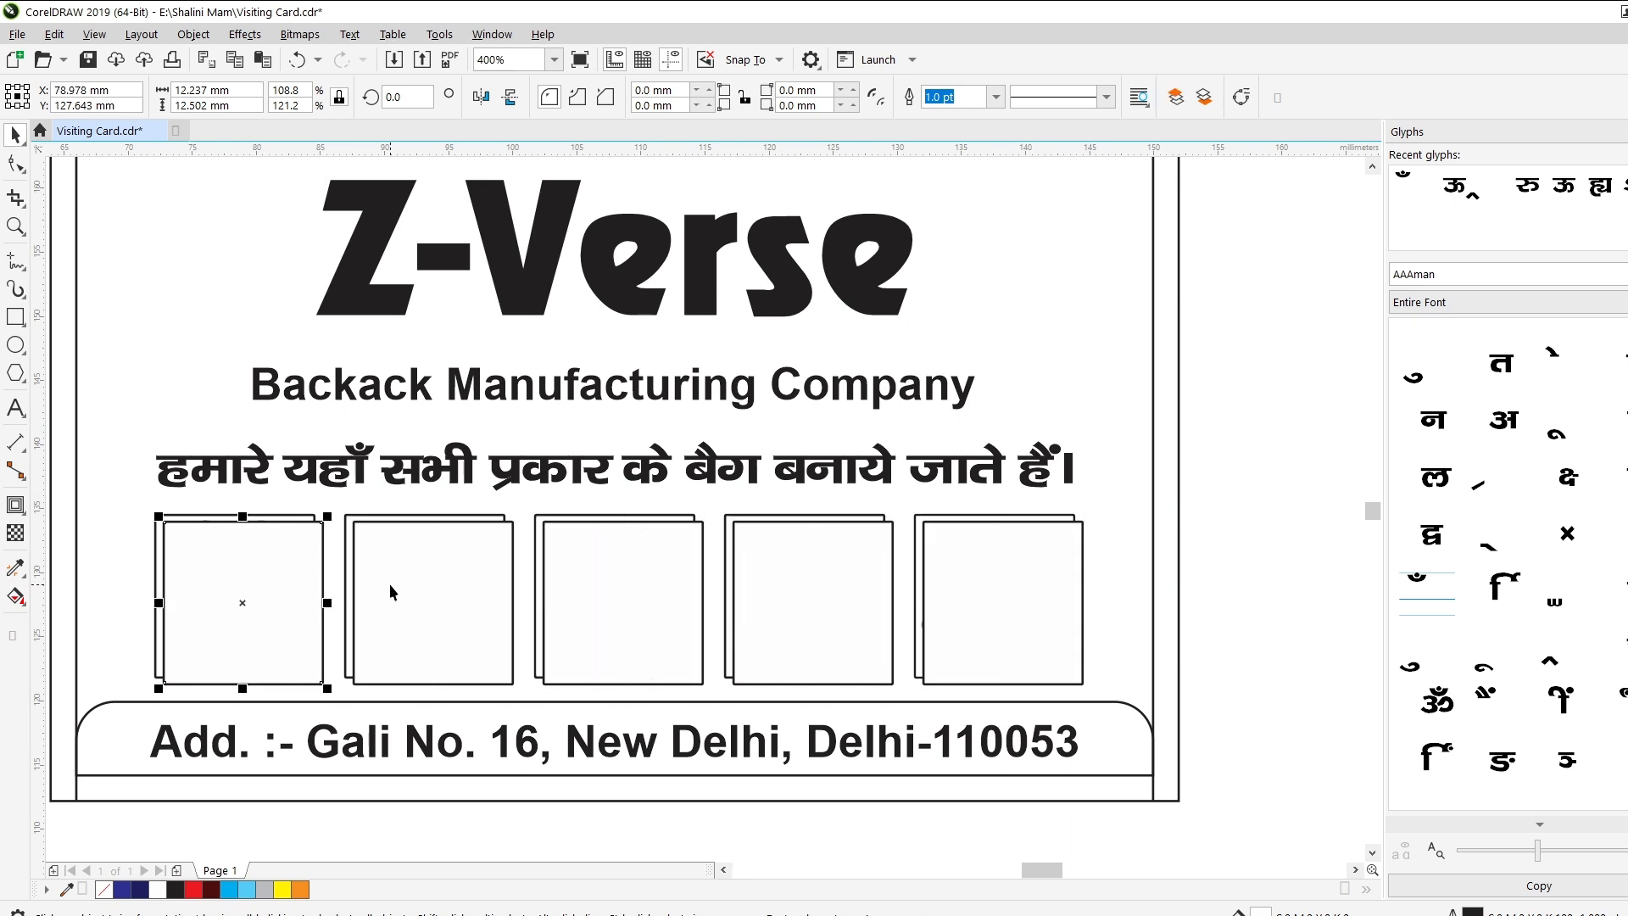
Fill the five empty boxes with black, group them and send them behind the pictures as offset shadows
{"action": "left_click", "coordinate": [389, 583], "text": "shift"}
{"action": "left_click", "coordinate": [598, 577], "text": "shift"}
{"action": "left_click", "coordinate": [798, 568], "text": "shift"}
{"action": "left_click", "coordinate": [992, 560], "text": "shift"}
{"action": "left_click", "coordinate": [1627, 547]}
{"action": "key", "text": "ctrl+g"}
{"action": "key", "text": "shift+Page_Down"}
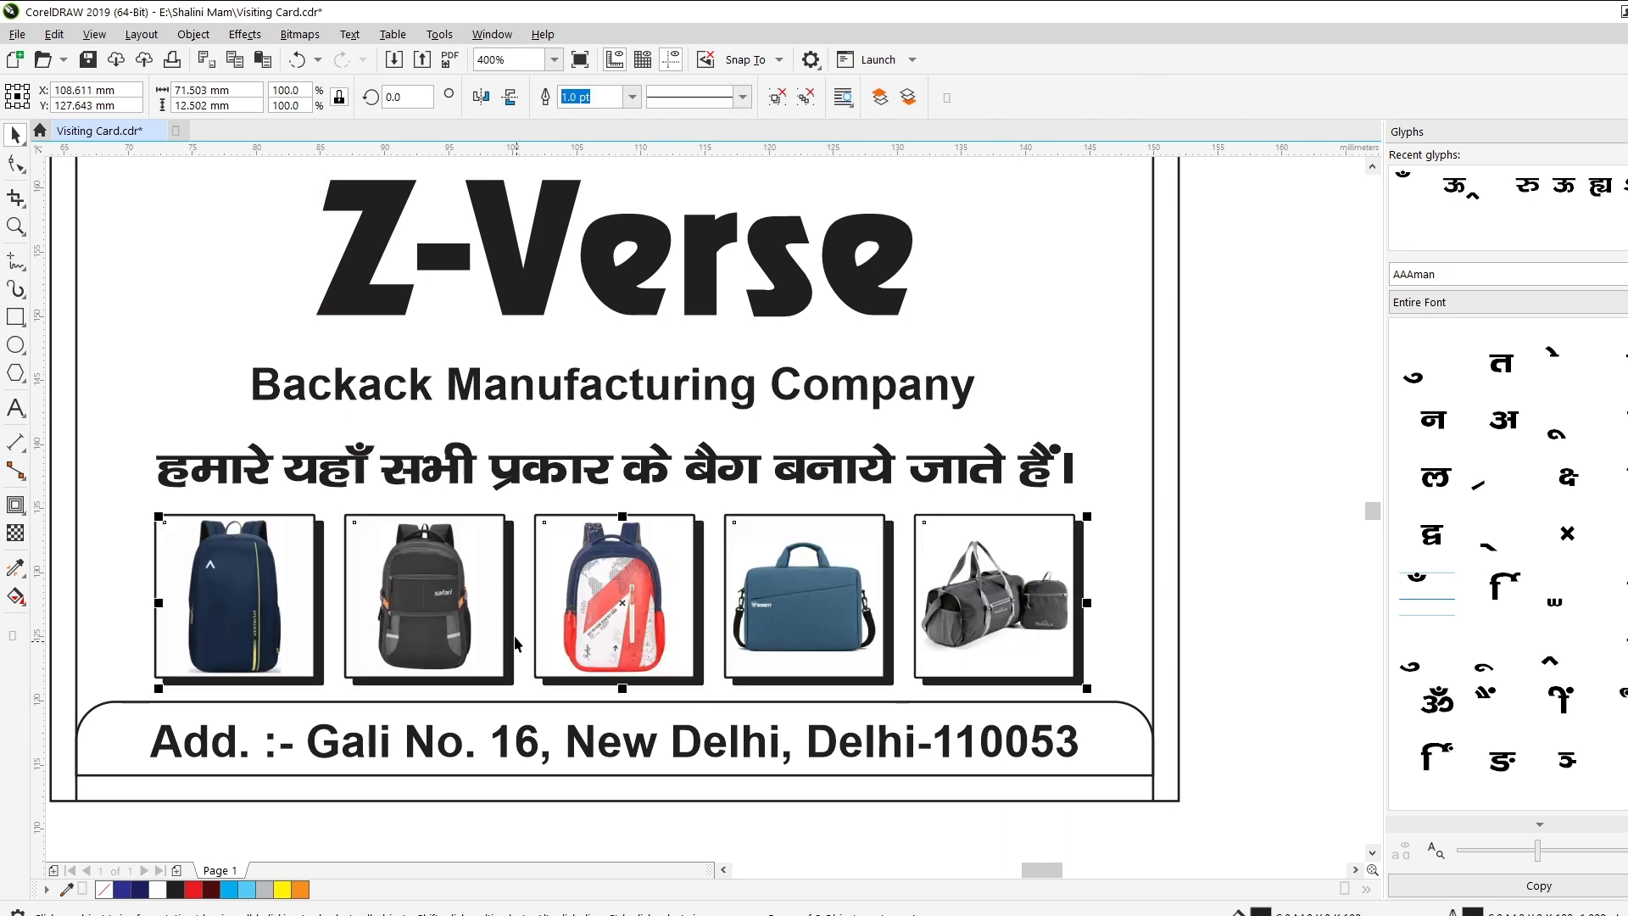
Save the visiting card file with the shadowed row of product pictures
{"action": "left_click", "coordinate": [1224, 575]}
{"action": "scroll", "coordinate": [436, 704], "scroll_direction": "down", "scroll_amount": 1}
{"action": "left_click", "coordinate": [560, 493]}
{"action": "scroll", "coordinate": [537, 443], "scroll_direction": "up", "scroll_amount": 1}
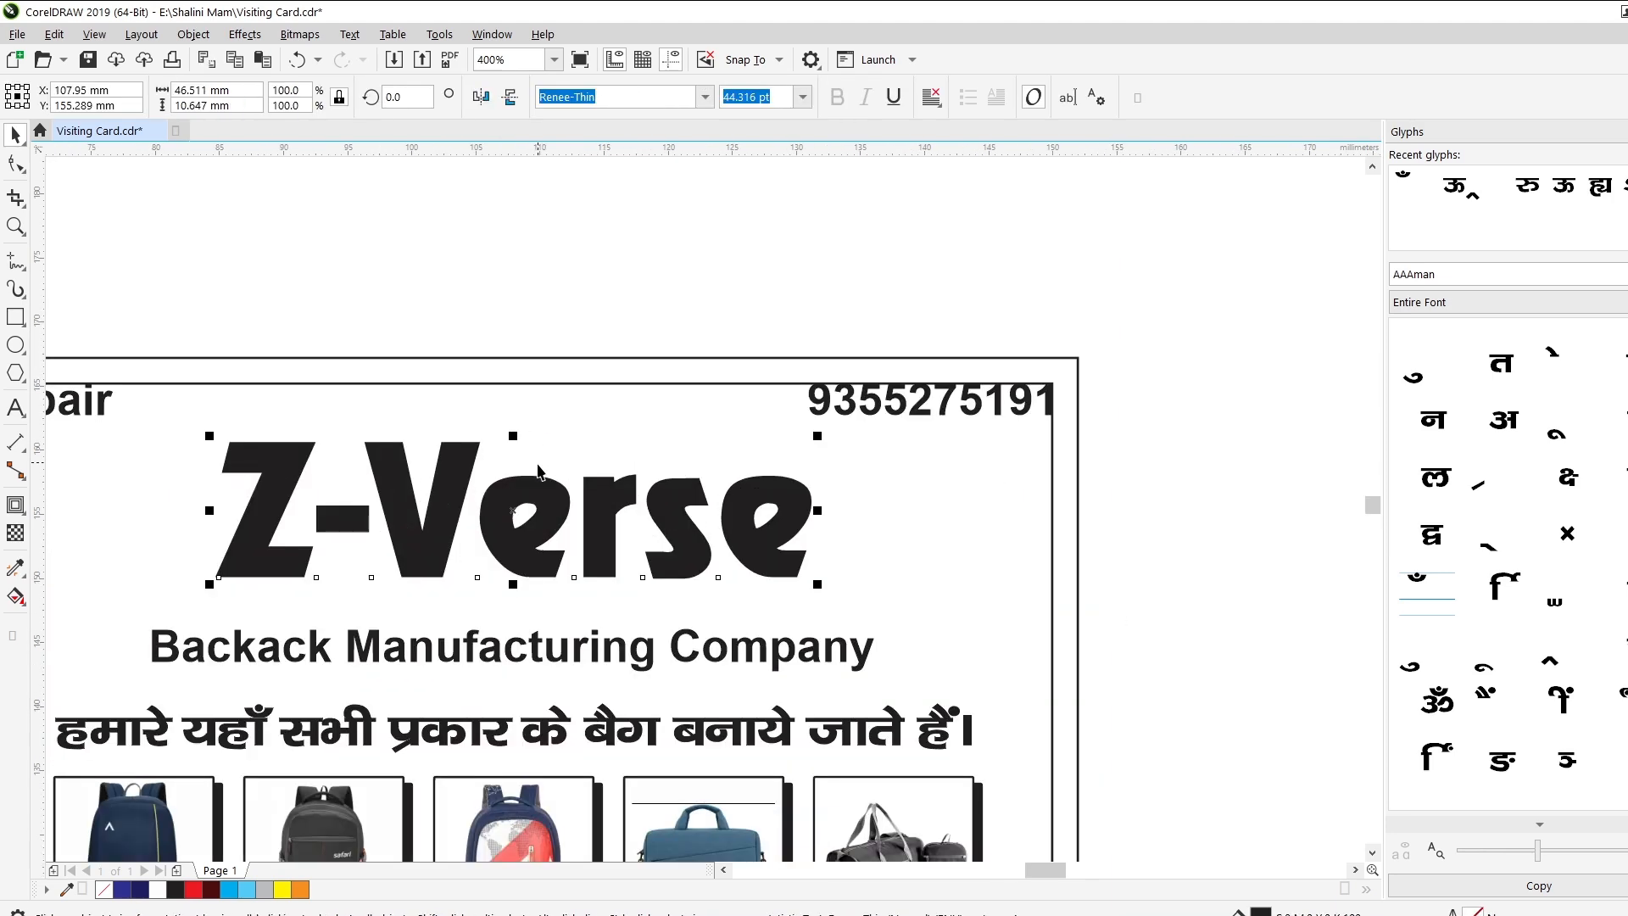
{"action": "scroll", "coordinate": [503, 484], "scroll_direction": "down", "scroll_amount": 1}
{"action": "left_click", "coordinate": [963, 455]}
{"action": "key", "text": "ctrl+s"}
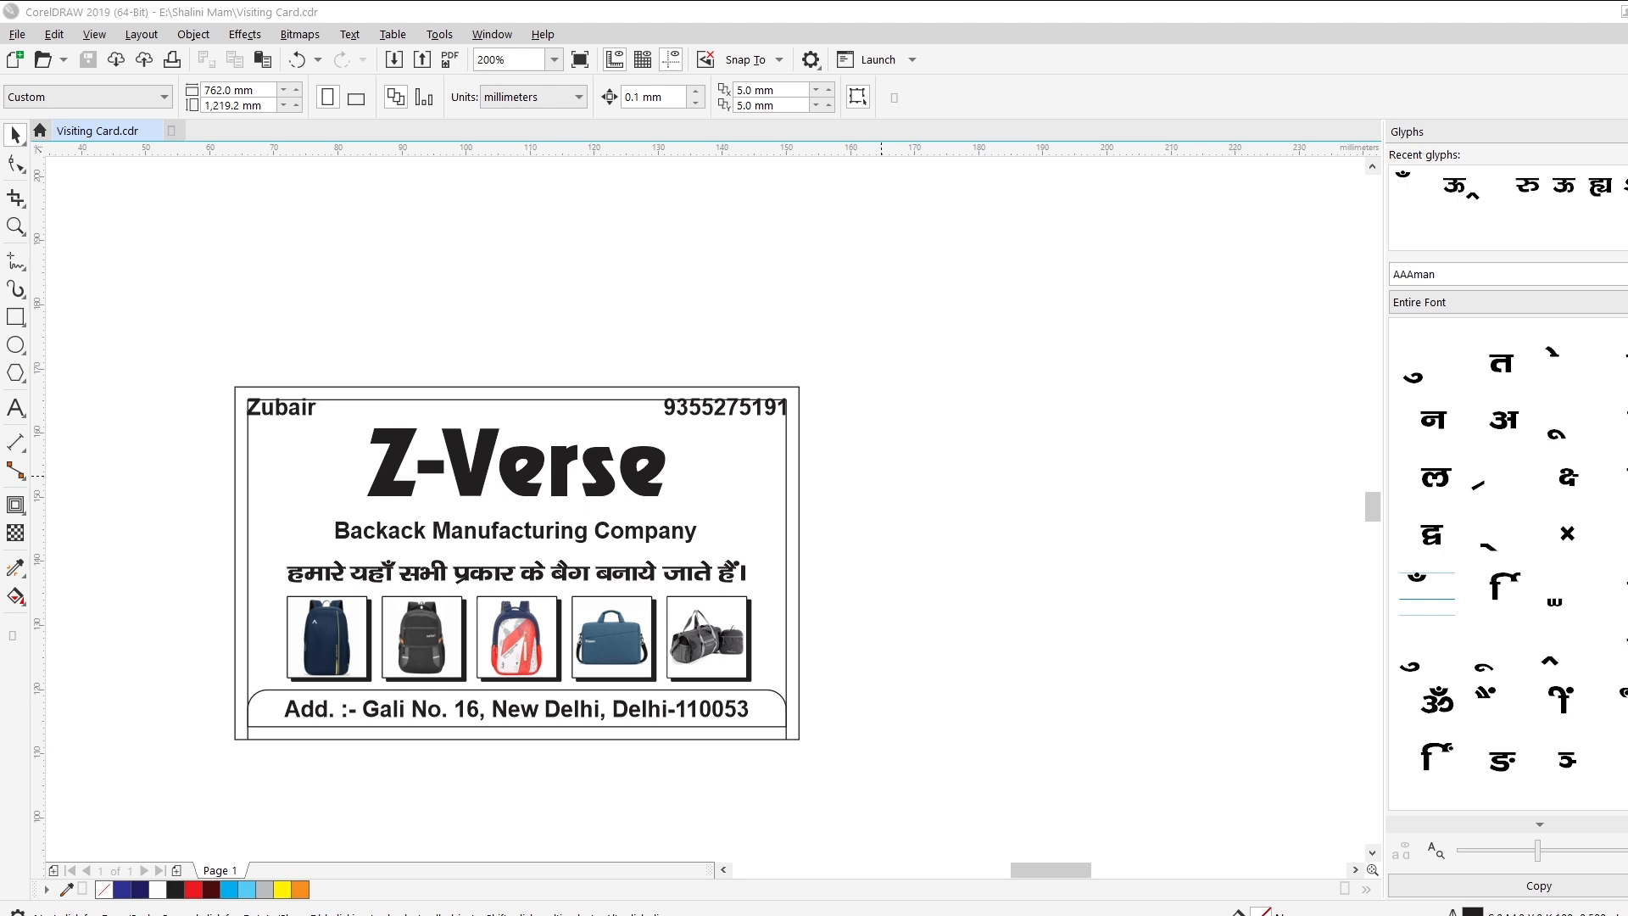
Paste the soft pink-and-peach background picture and fit it inside the card's border behind all other elements
{"action": "key", "text": "ctrl+v"}
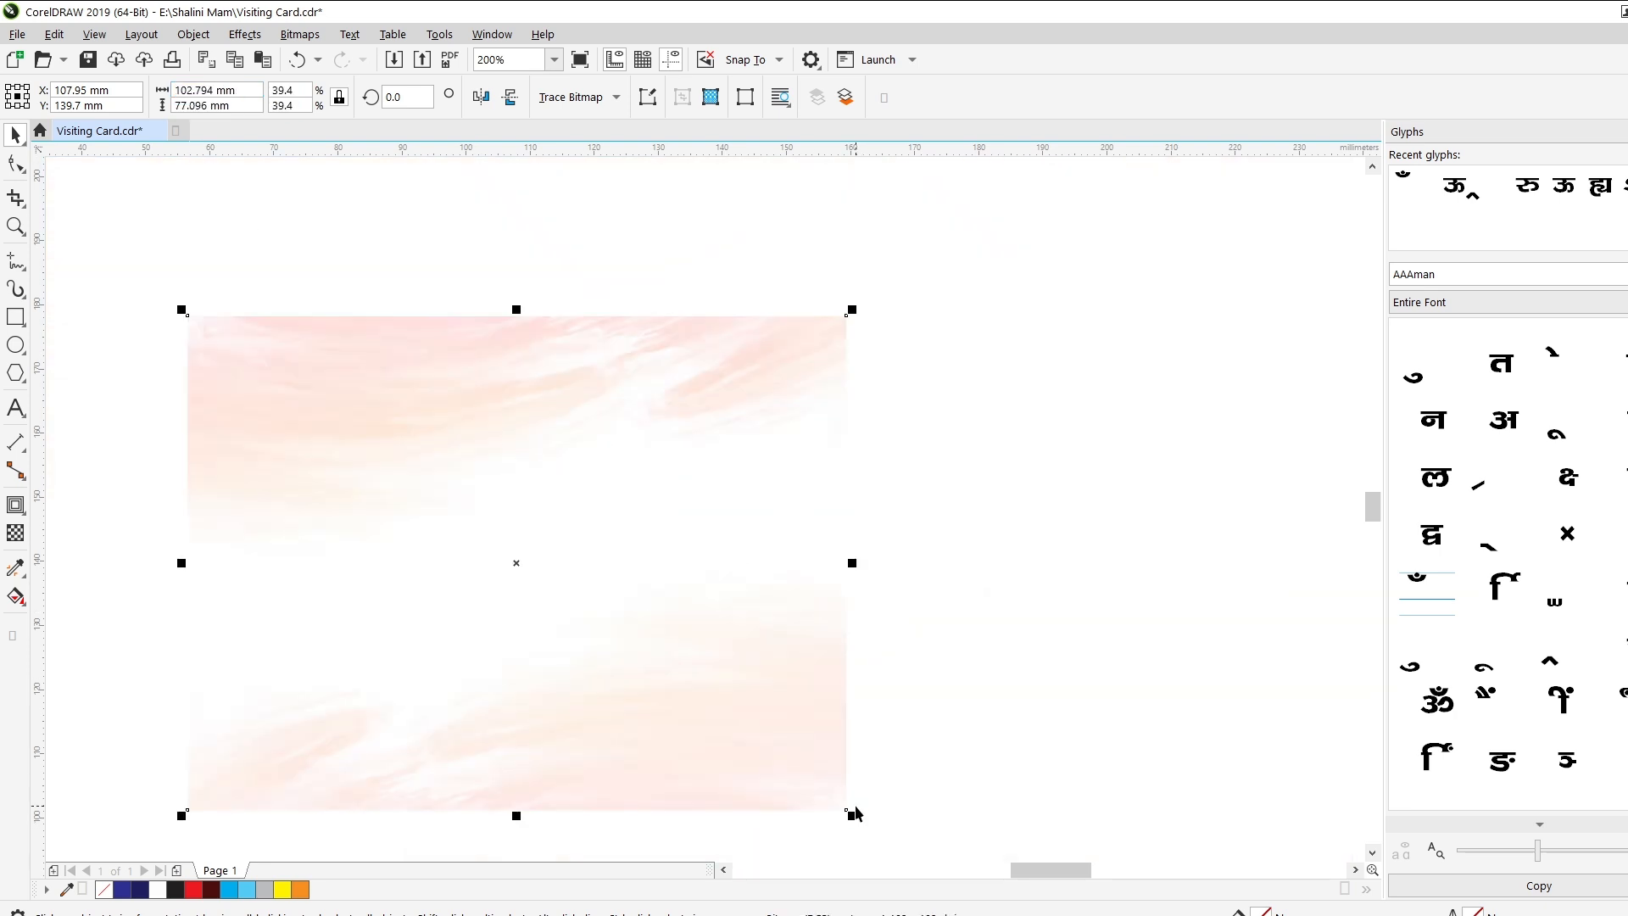
{"action": "key", "text": "shift+Page_Down"}
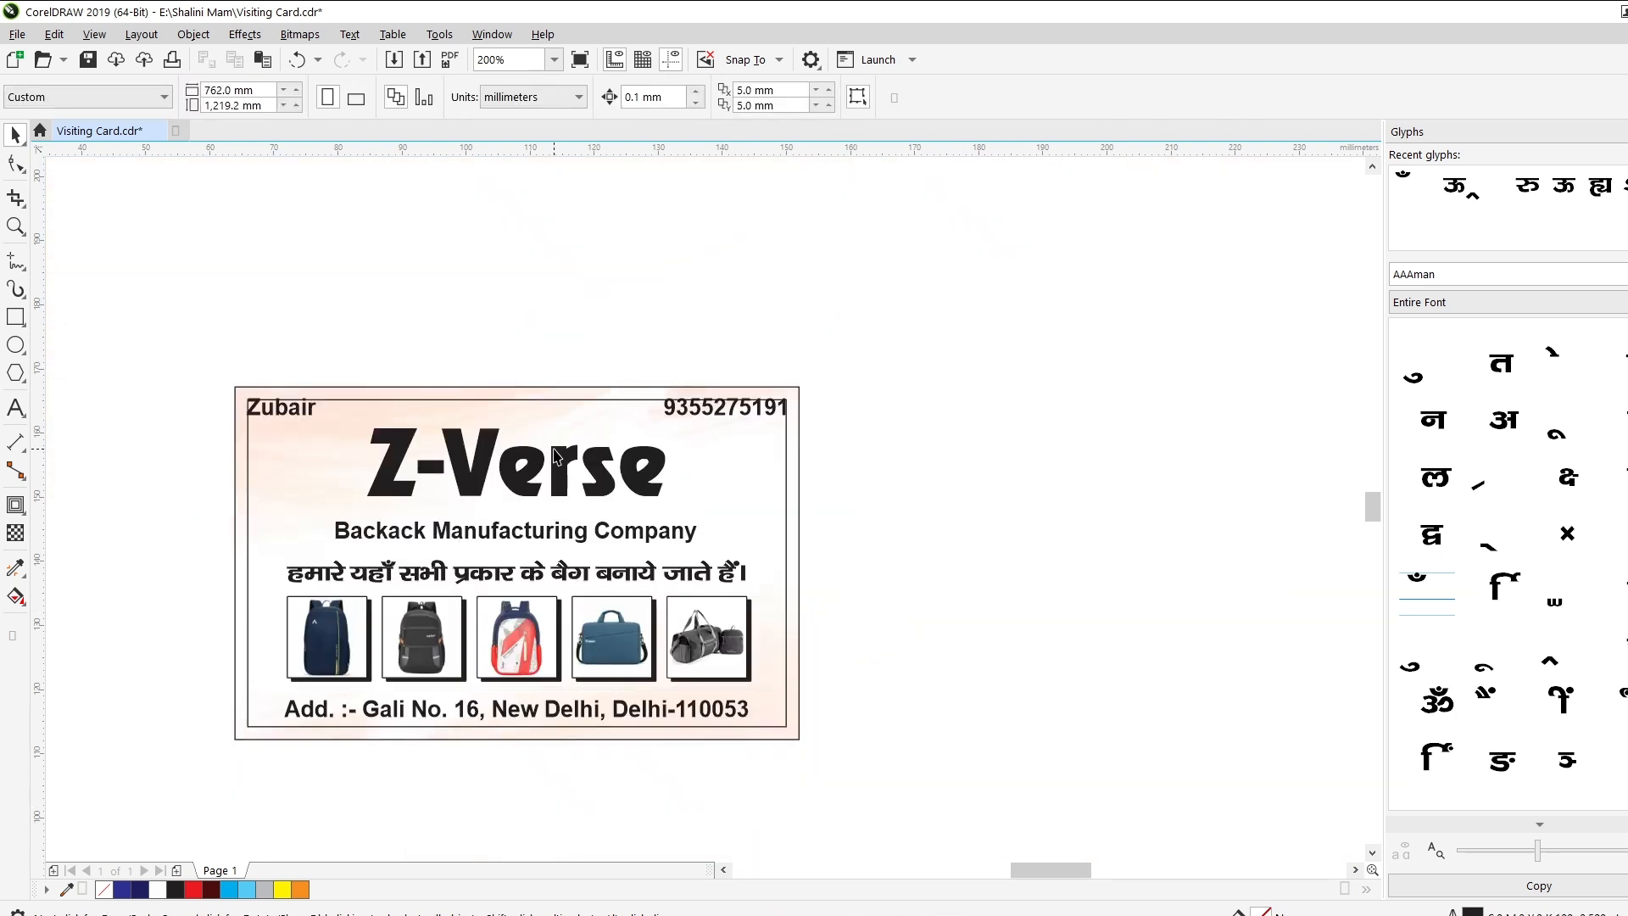
{"action": "left_click", "coordinate": [494, 482]}
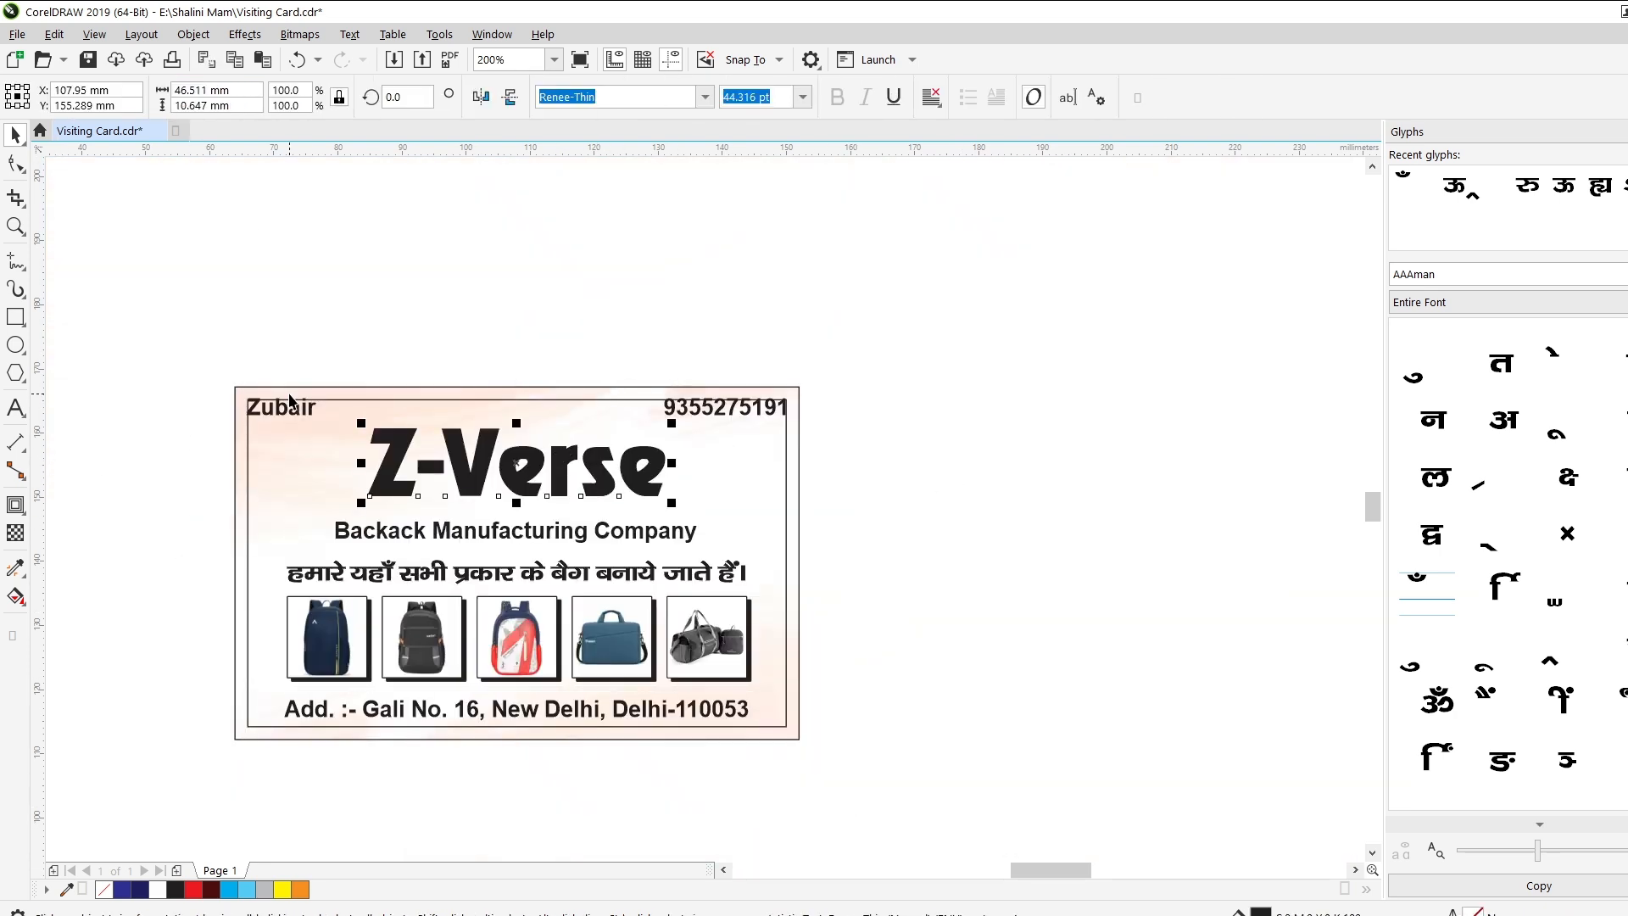
Apply a vertical linear transparency to the background picture and send it behind the card's contents
{"action": "left_click", "coordinate": [316, 396]}
{"action": "key", "text": "shift+Page_Up"}
{"action": "left_click", "coordinate": [15, 532]}
{"action": "mouse_move", "coordinate": [503, 554]}
{"action": "left_mouse_down"}
{"action": "mouse_move", "coordinate": [506, 370]}
{"action": "mouse_move", "coordinate": [502, 567]}
{"action": "left_mouse_up"}
{"action": "key", "text": "space"}
{"action": "key", "text": "shift+Page_Down"}
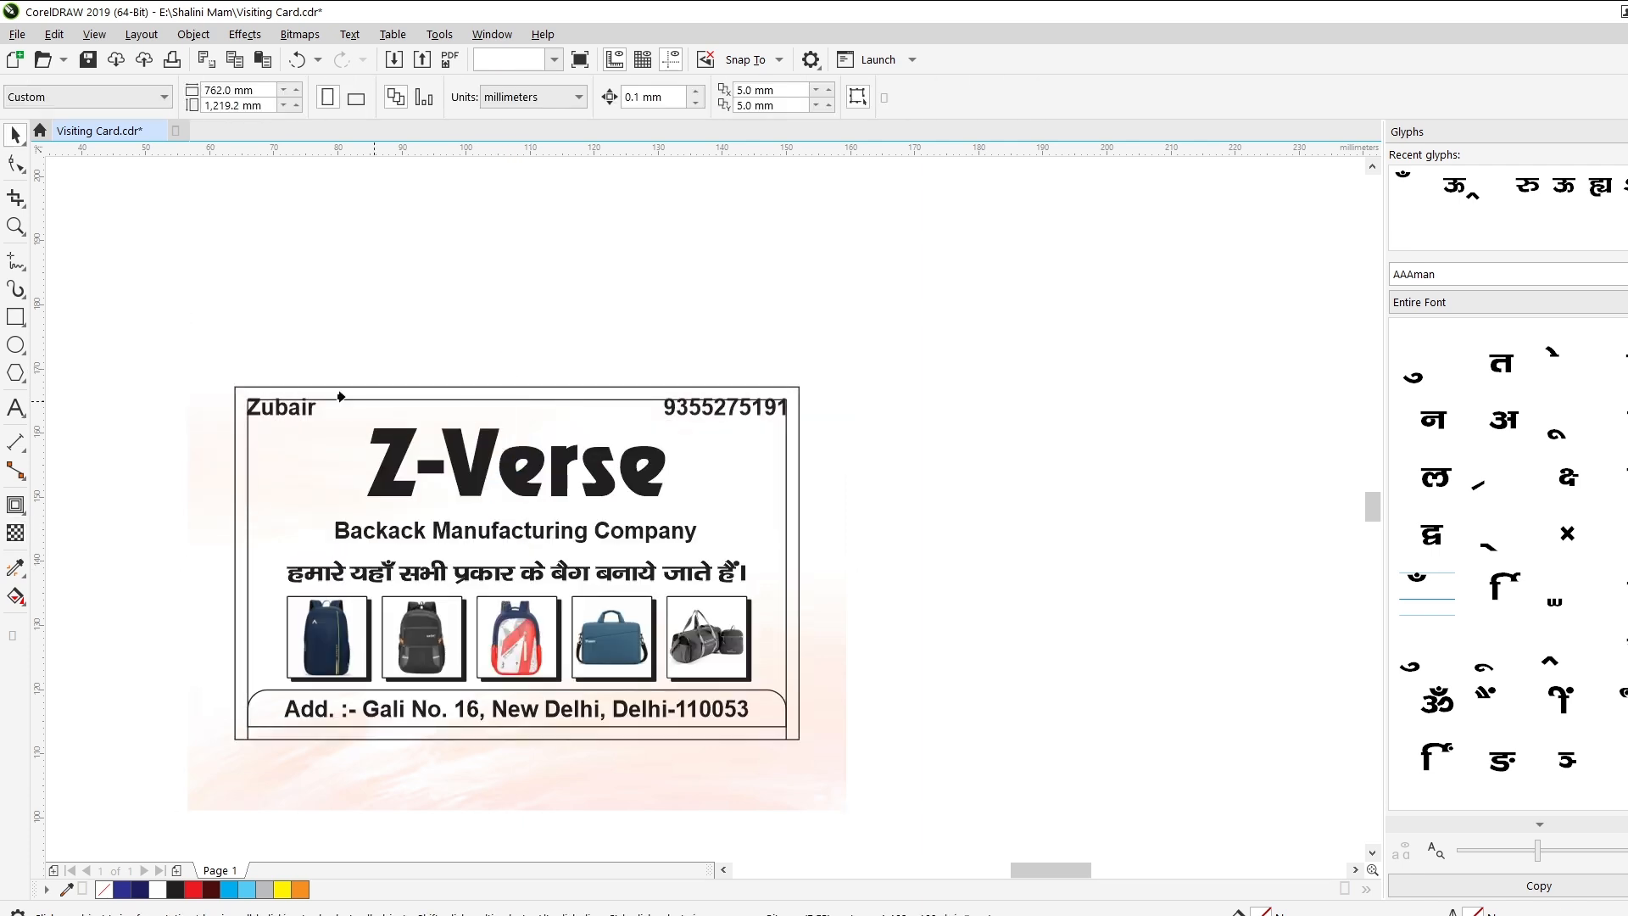
{"action": "key", "text": "space"}
{"action": "key", "text": "space"}
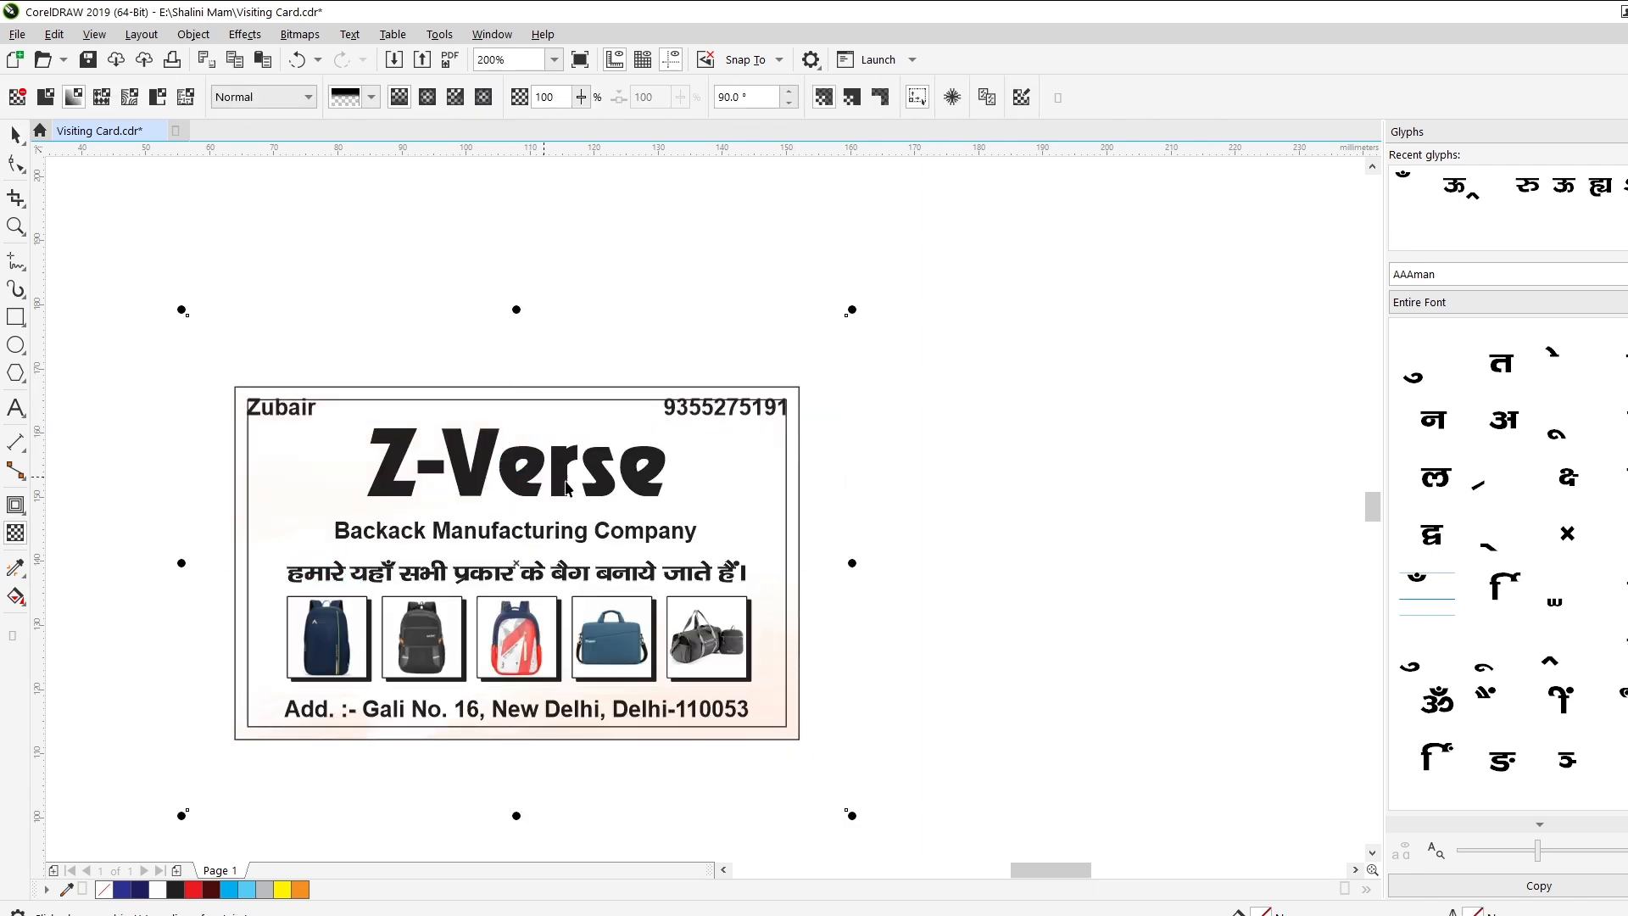
Undo the last background change and adjust the vertical transparency to fade between the card's top edge and its middle
{"action": "key", "text": "Escape"}
{"action": "key", "text": "ctrl+z"}
{"action": "key", "text": "space"}
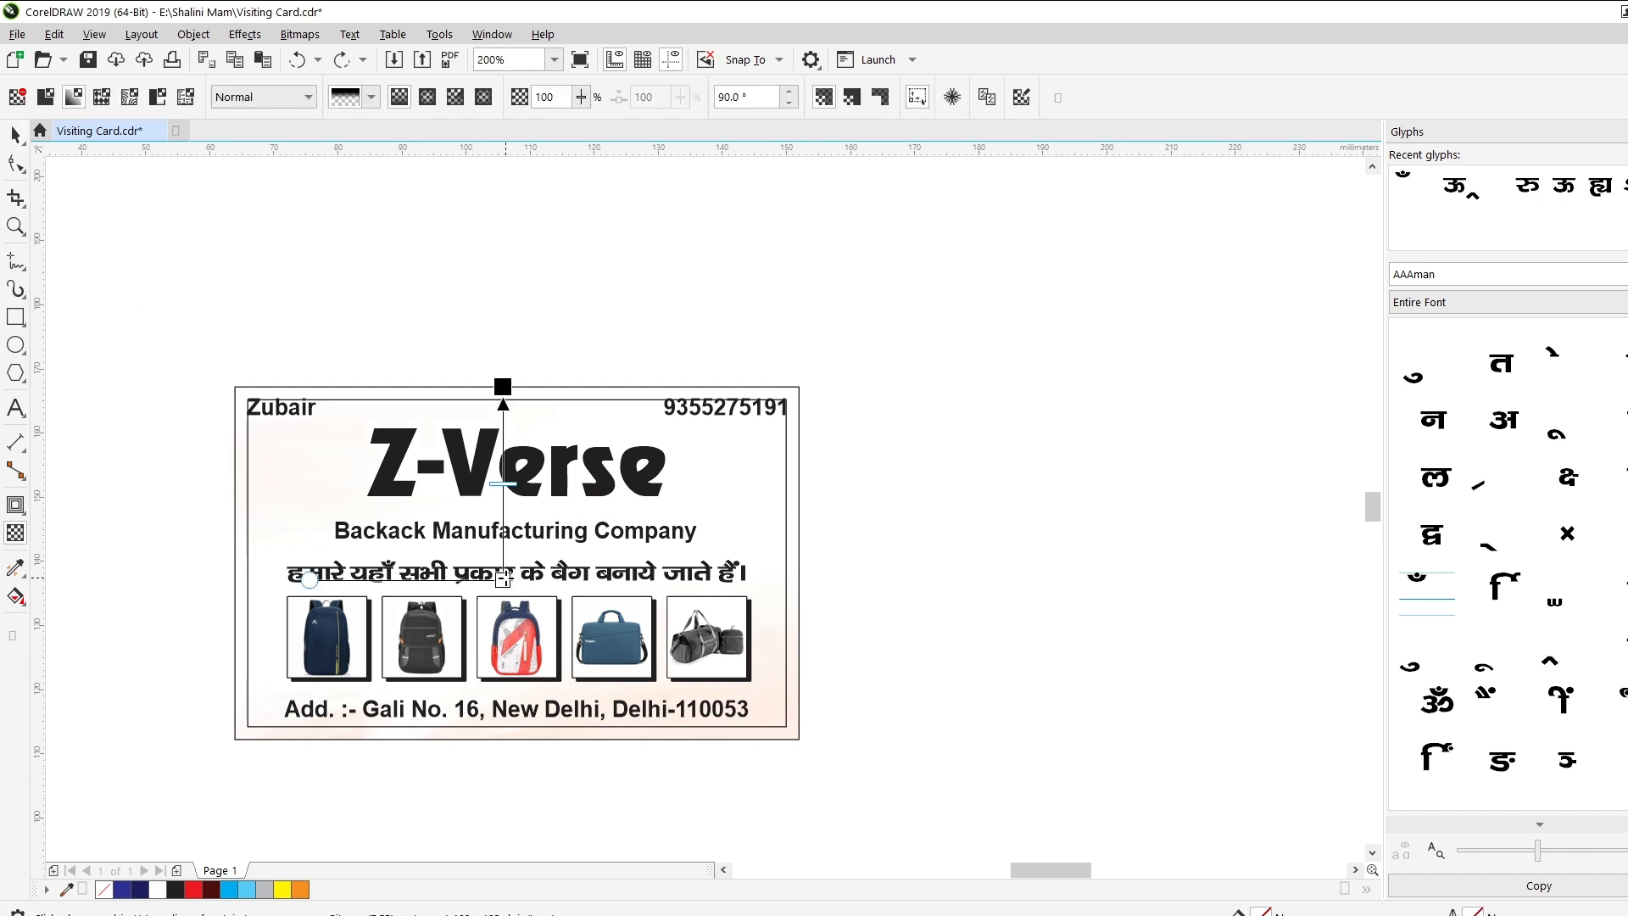
{"action": "left_click_drag", "start_coordinate": [503, 570], "coordinate": [509, 557]}
{"action": "key", "text": "Escape"}
{"action": "key", "text": "space"}
{"action": "left_click", "coordinate": [795, 546]}
{"action": "key", "text": "space"}
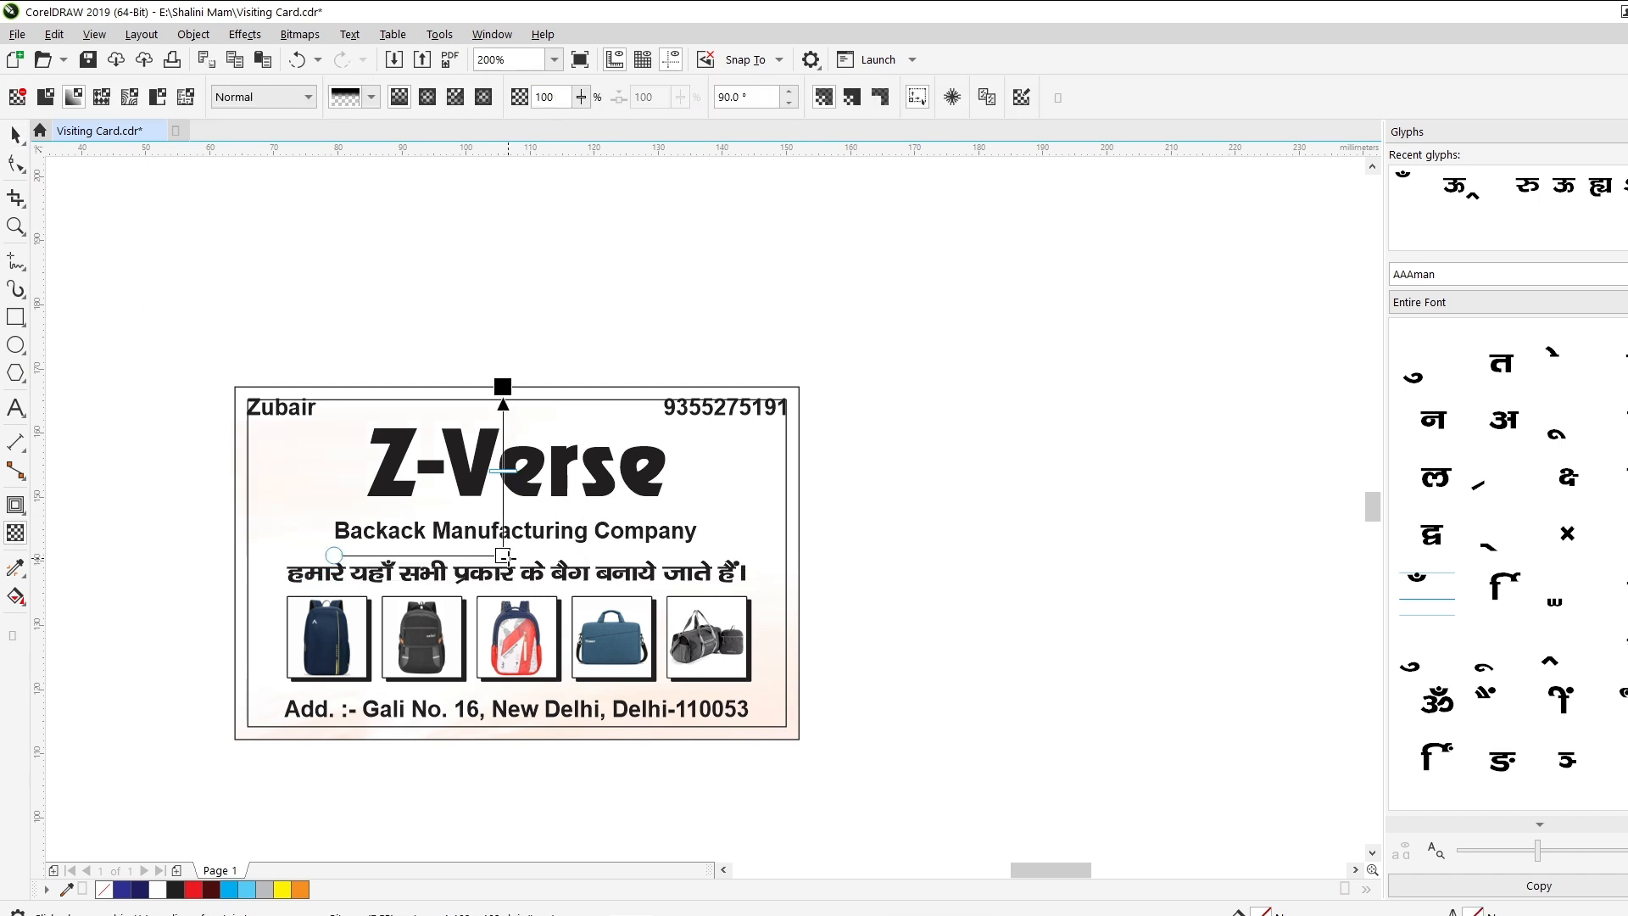
{"action": "key", "text": "space"}
{"action": "left_click", "coordinate": [967, 433]}
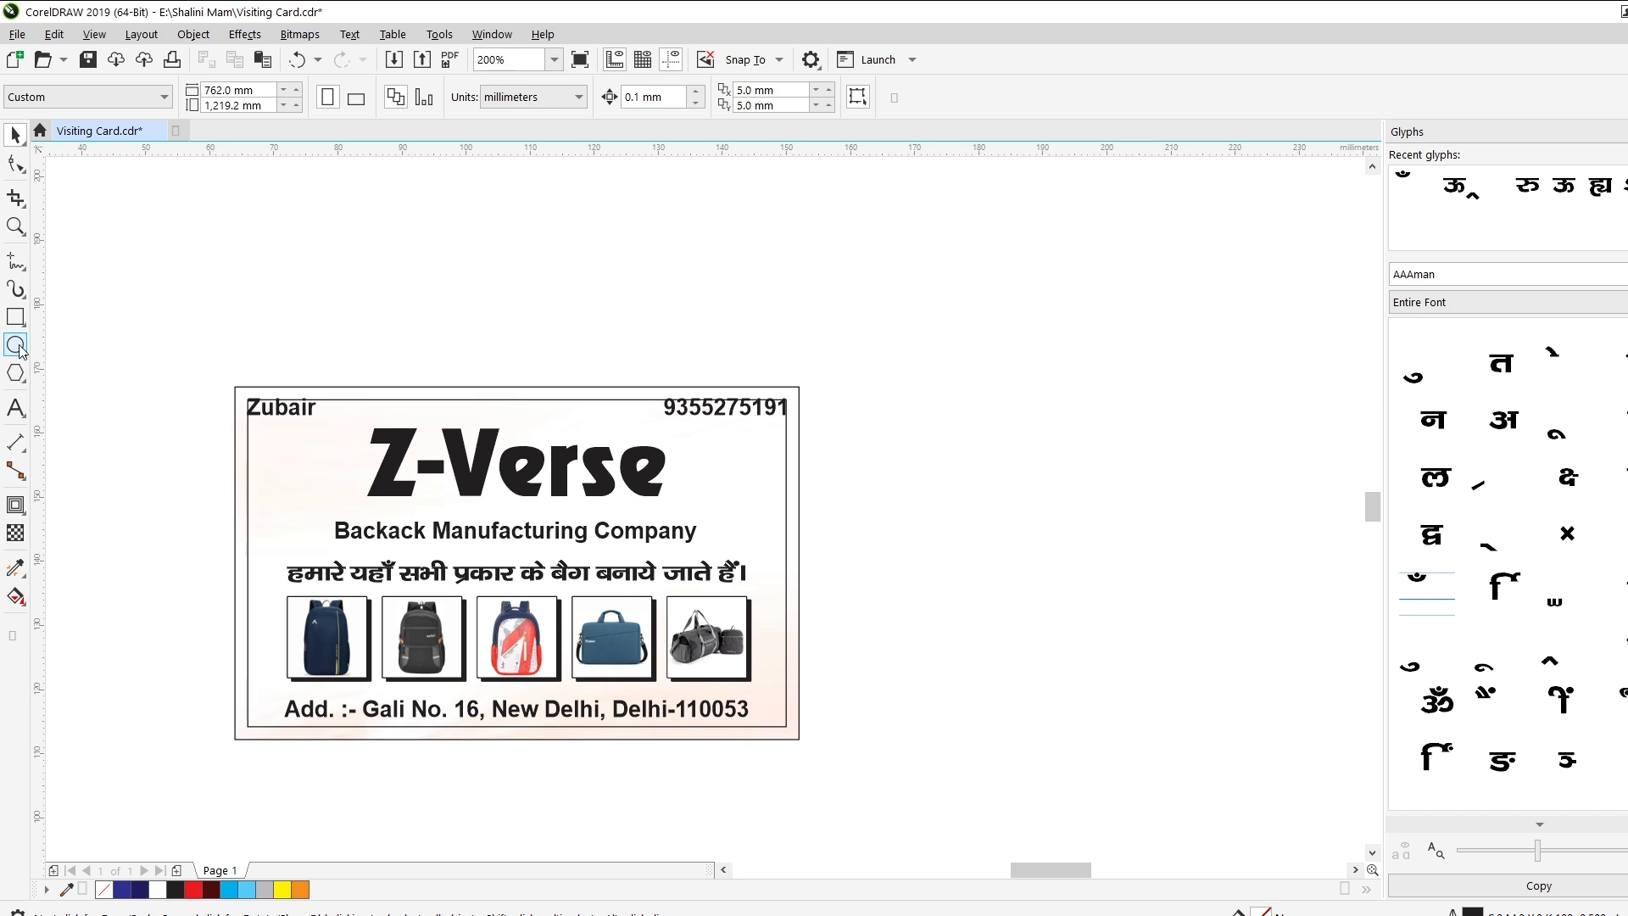
Fill the Z-Verse title with a vertical gradient running from bright red down to dark red
{"action": "left_click", "coordinate": [394, 475]}
{"action": "key", "text": "space"}
{"action": "left_click_drag", "start_coordinate": [492, 426], "coordinate": [492, 488]}
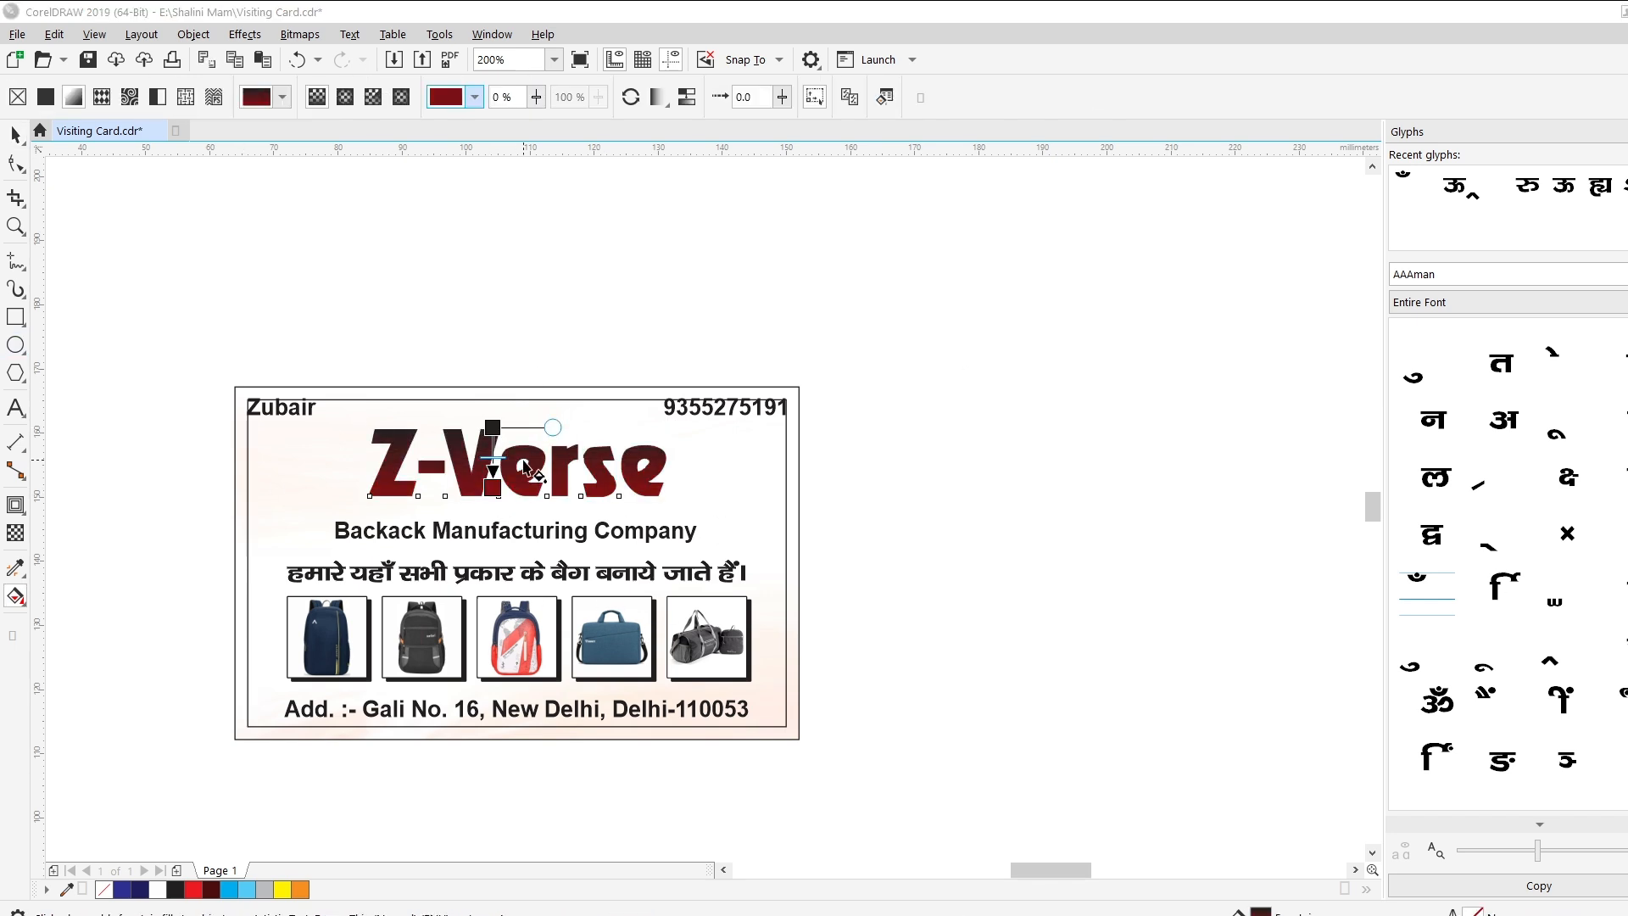
{"action": "key", "text": "space"}
{"action": "scroll", "coordinate": [473, 460], "scroll_direction": "up", "scroll_amount": 1}
{"action": "scroll", "coordinate": [474, 465], "scroll_direction": "up", "scroll_amount": 1}
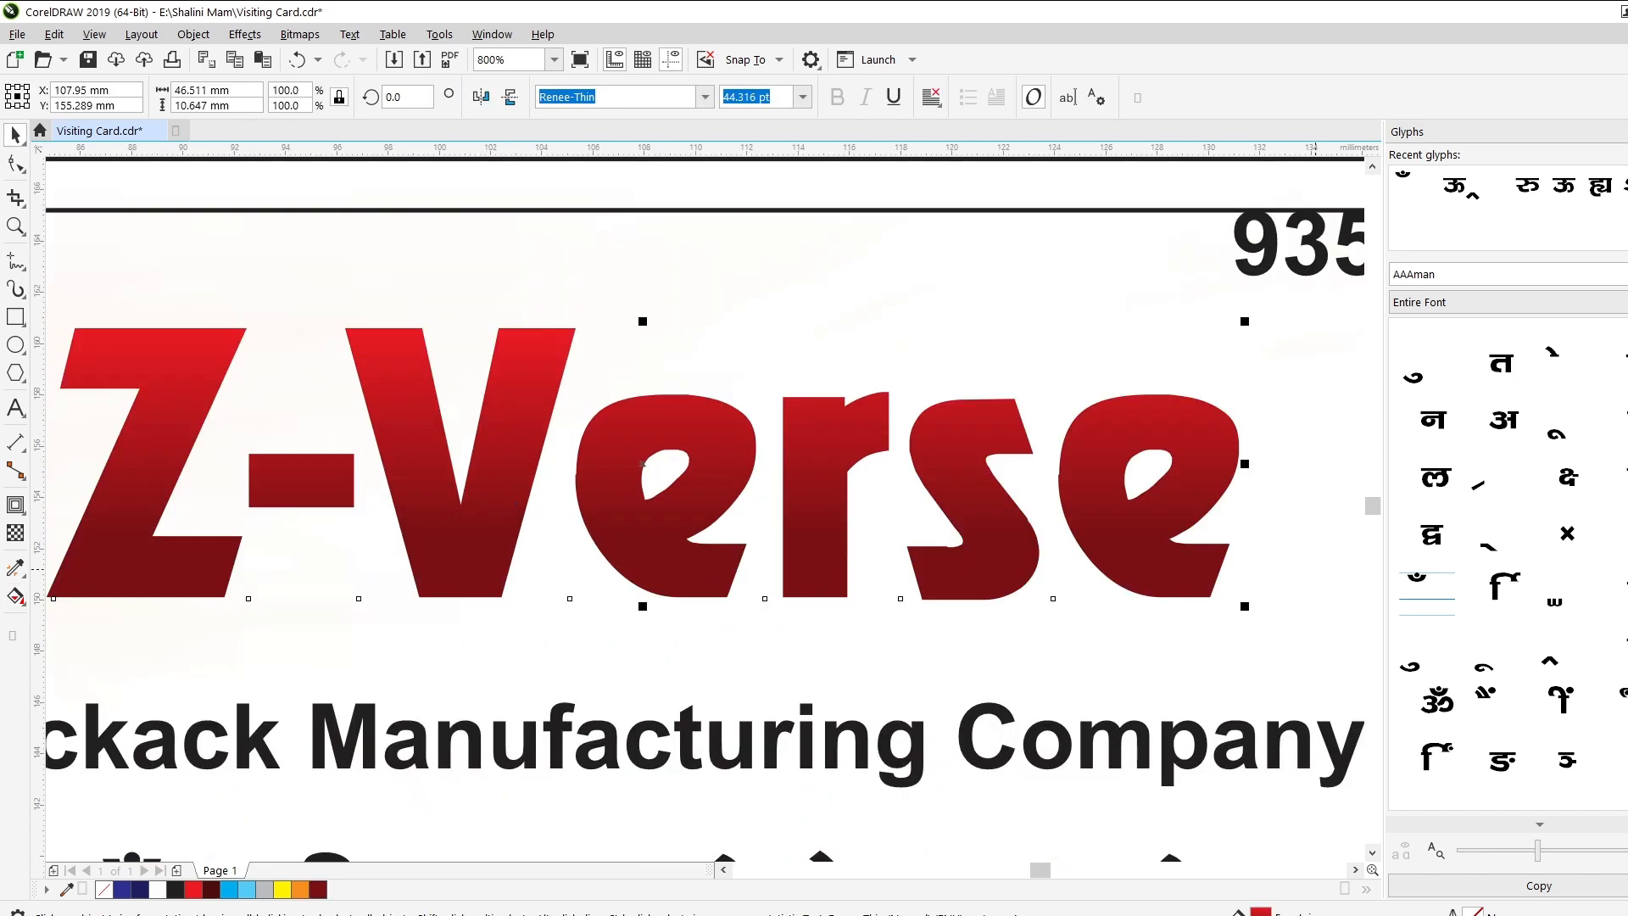
Give the Z-Verse title a thick light grey outline and place a fully grey duplicate slightly down and to the right
{"action": "scroll", "coordinate": [470, 540], "scroll_direction": "down", "scroll_amount": 1}
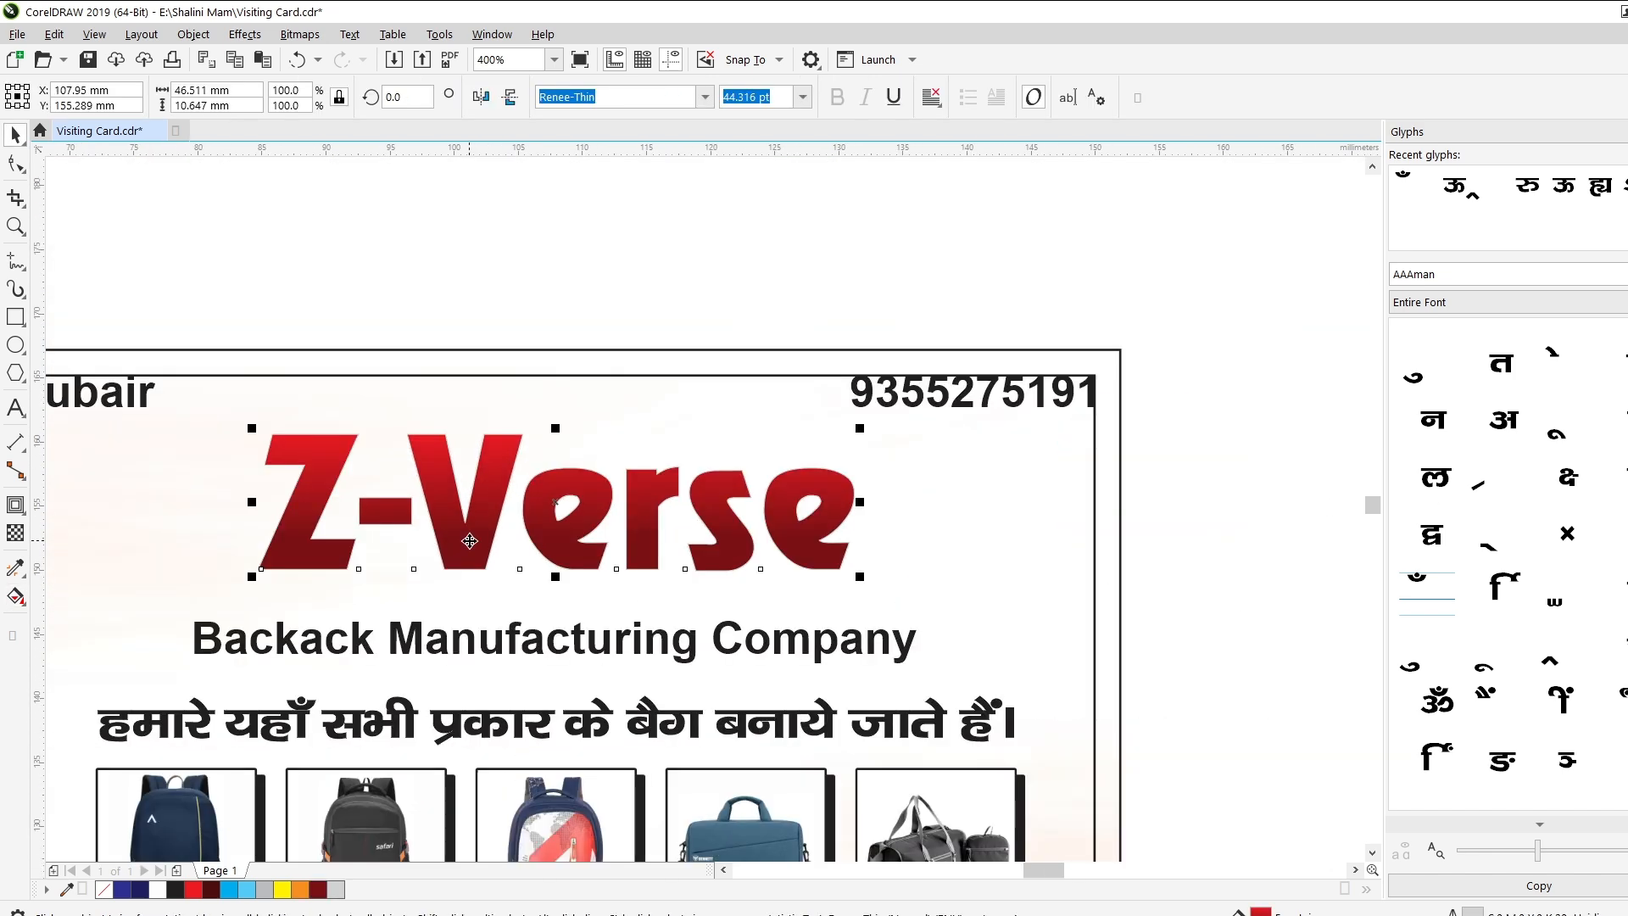
{"action": "left_click_drag", "start_coordinate": [553, 713], "coordinate": [635, 543]}
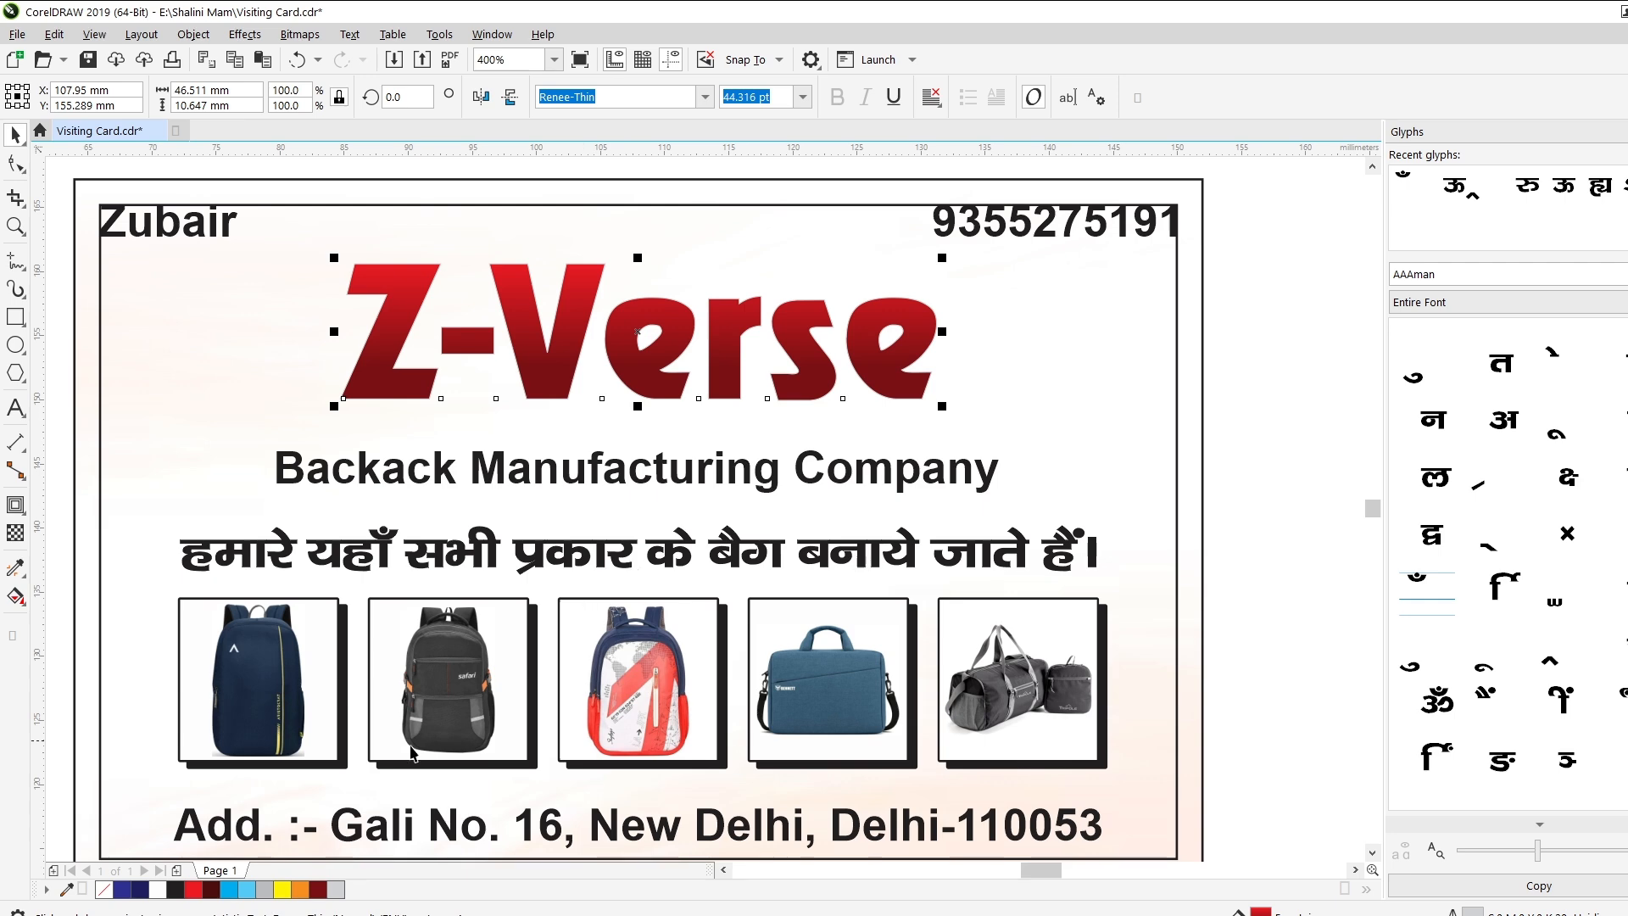
{"action": "scroll", "coordinate": [661, 308], "scroll_direction": "up", "scroll_amount": 1}
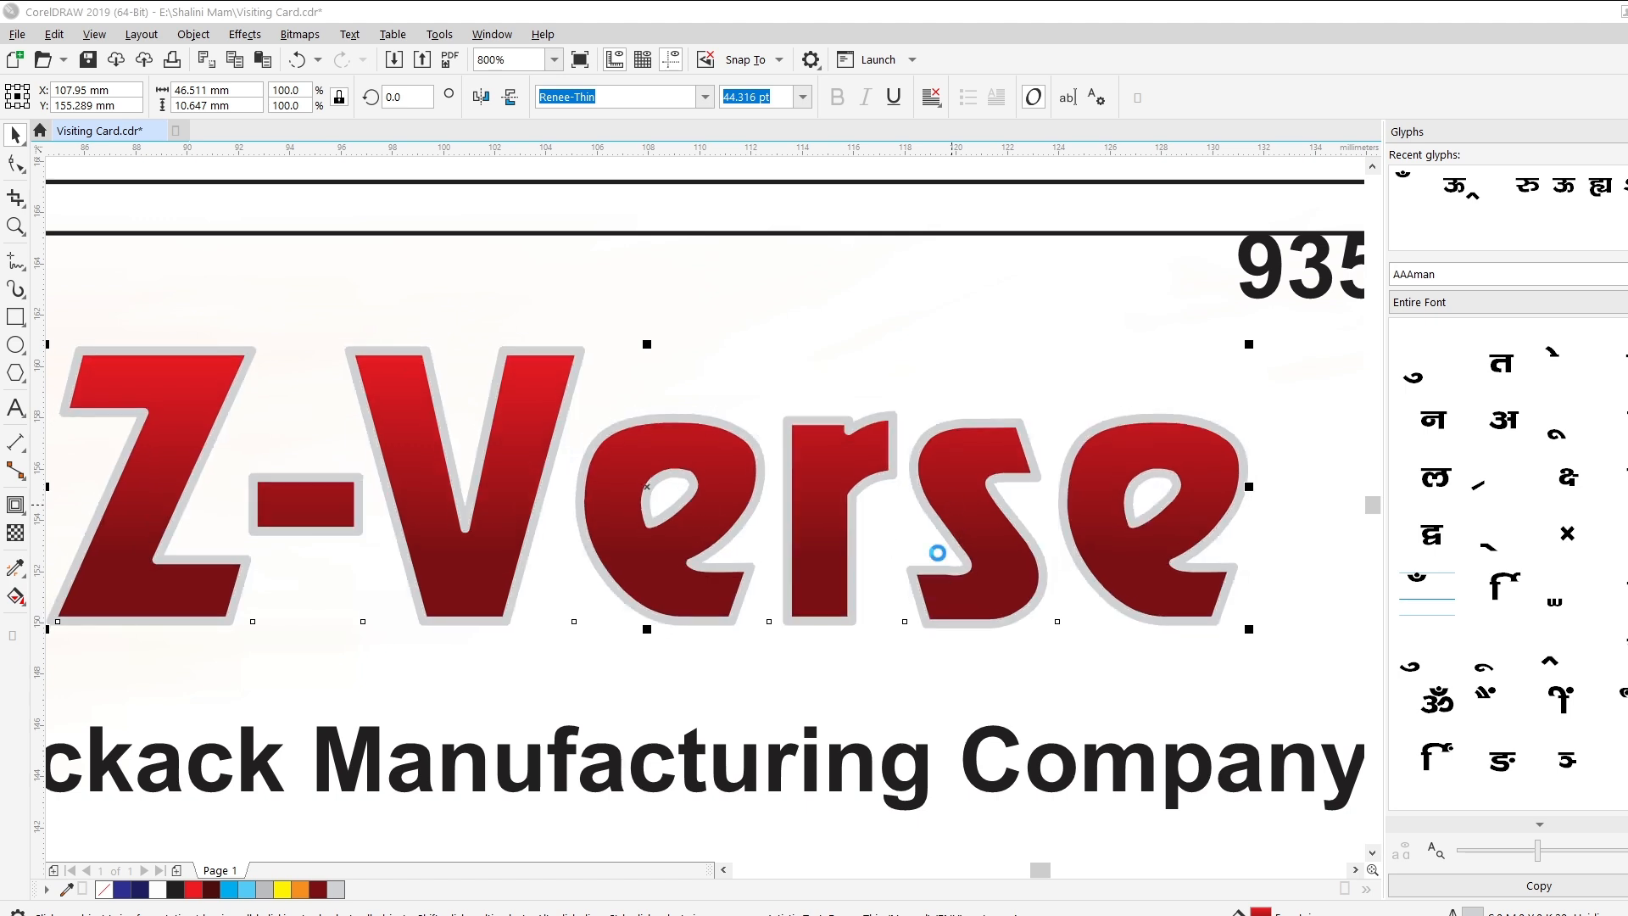
{"action": "left_click_drag", "start_coordinate": [691, 549], "coordinate": [703, 557]}
{"action": "right_click", "coordinate": [703, 557]}
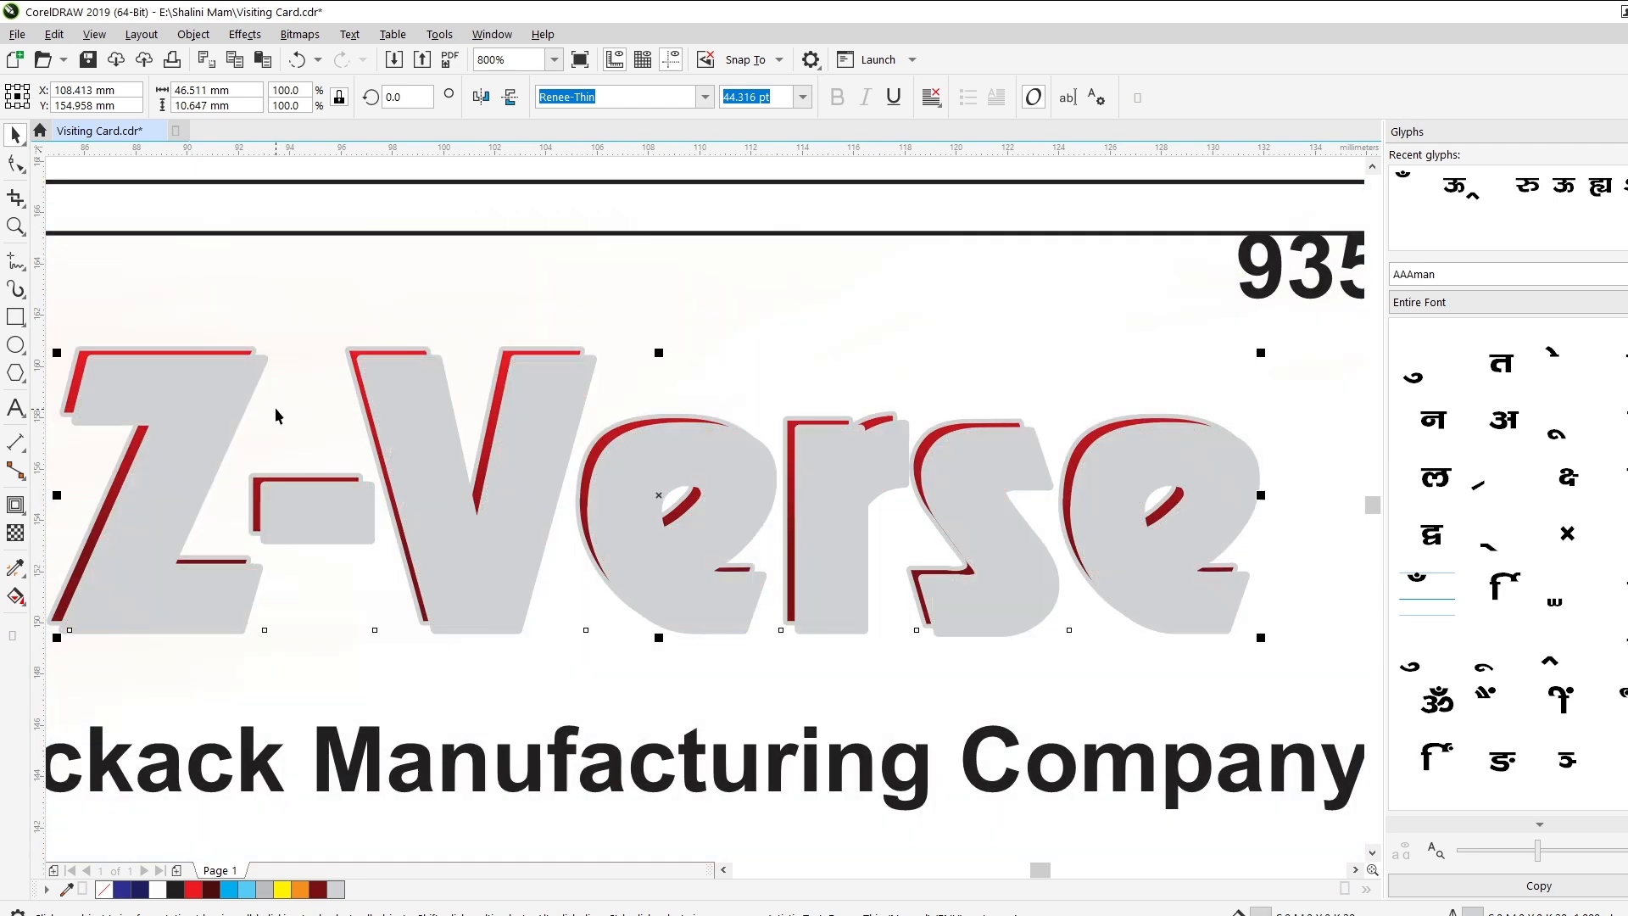
Bring the red title in front of its grey duplicate and blend the two in 20 steps for a 3D edge
{"action": "left_click", "coordinate": [606, 426]}
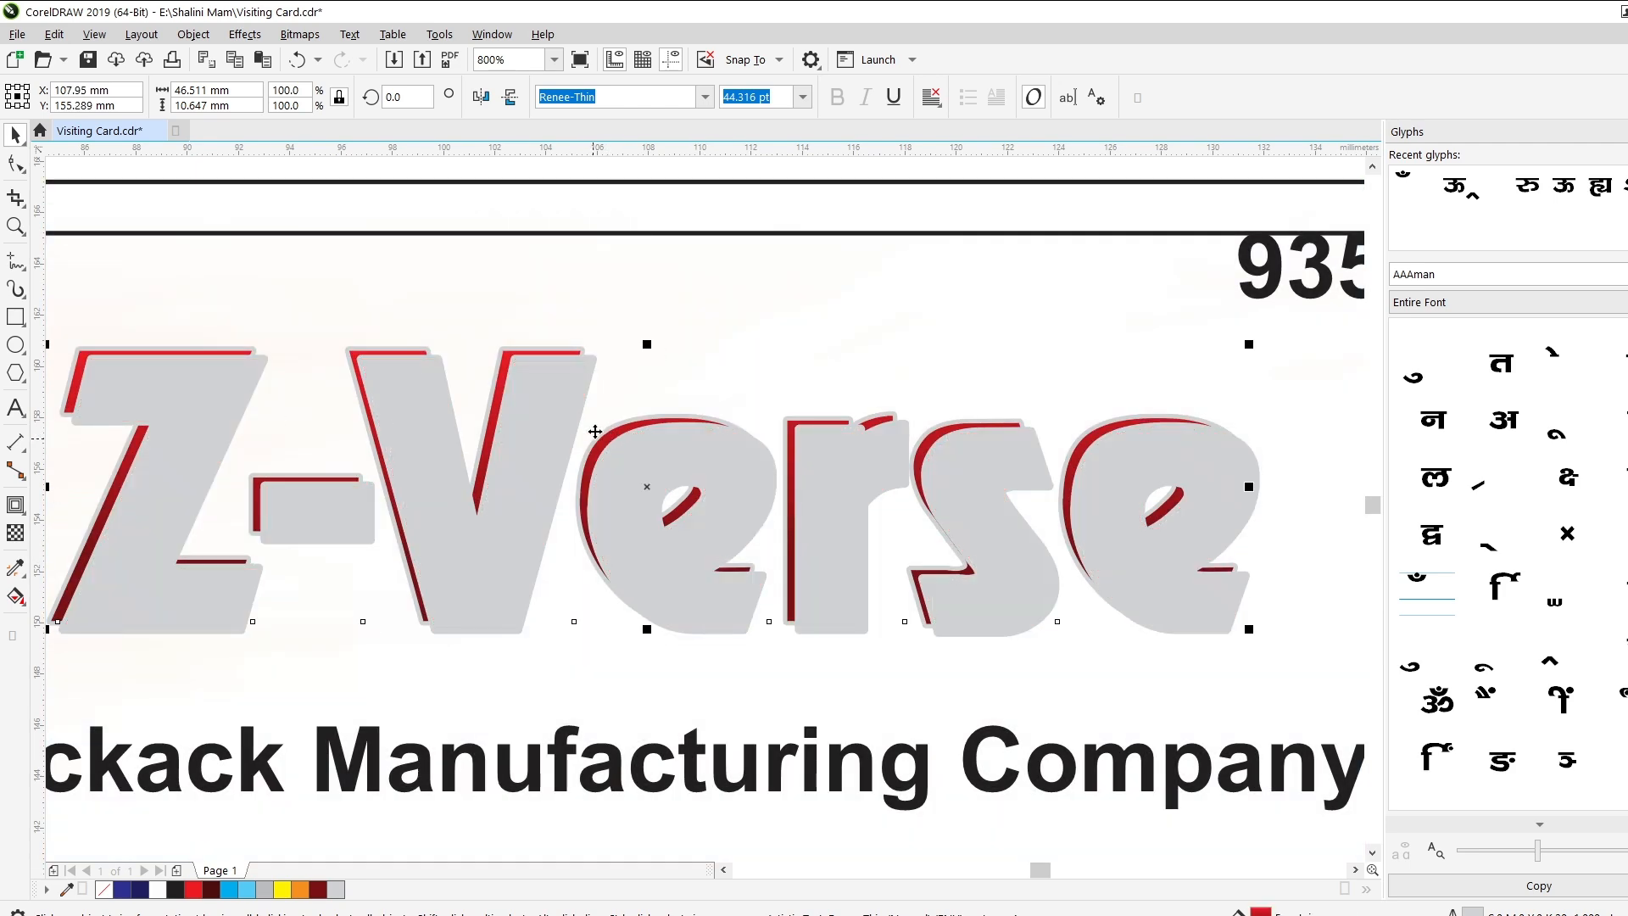
{"action": "key", "text": "shift+Page_Up"}
{"action": "left_click", "coordinate": [25, 511]}
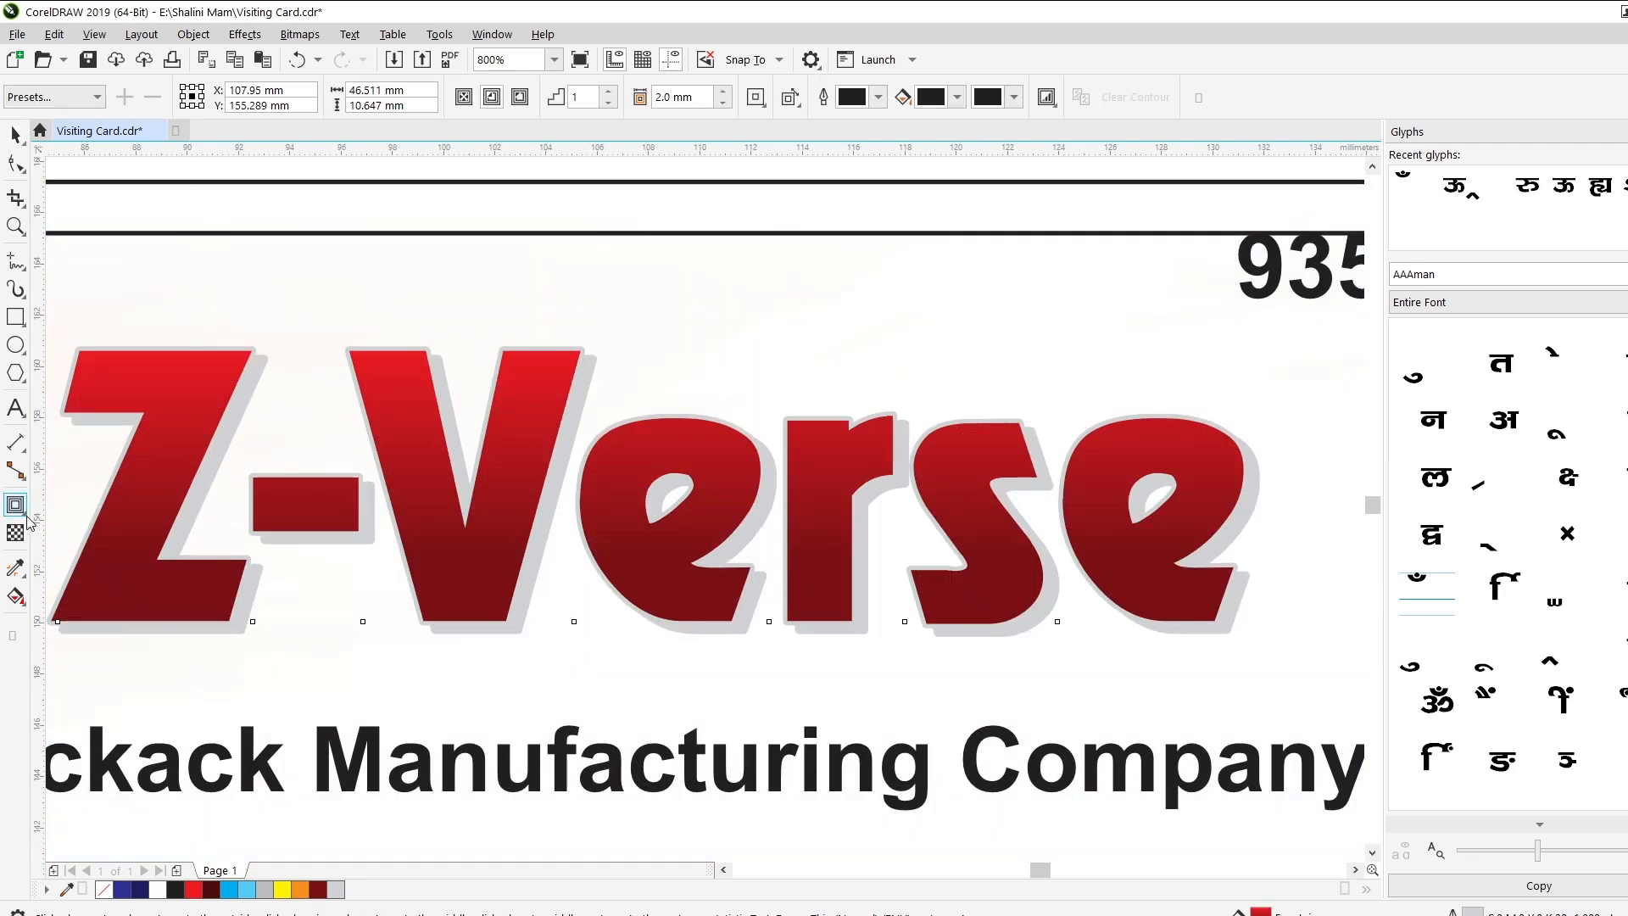
{"action": "left_click", "coordinate": [57, 531]}
{"action": "left_click_drag", "start_coordinate": [482, 618], "coordinate": [485, 630]}
{"action": "scroll", "coordinate": [479, 645], "scroll_direction": "up", "scroll_amount": 1}
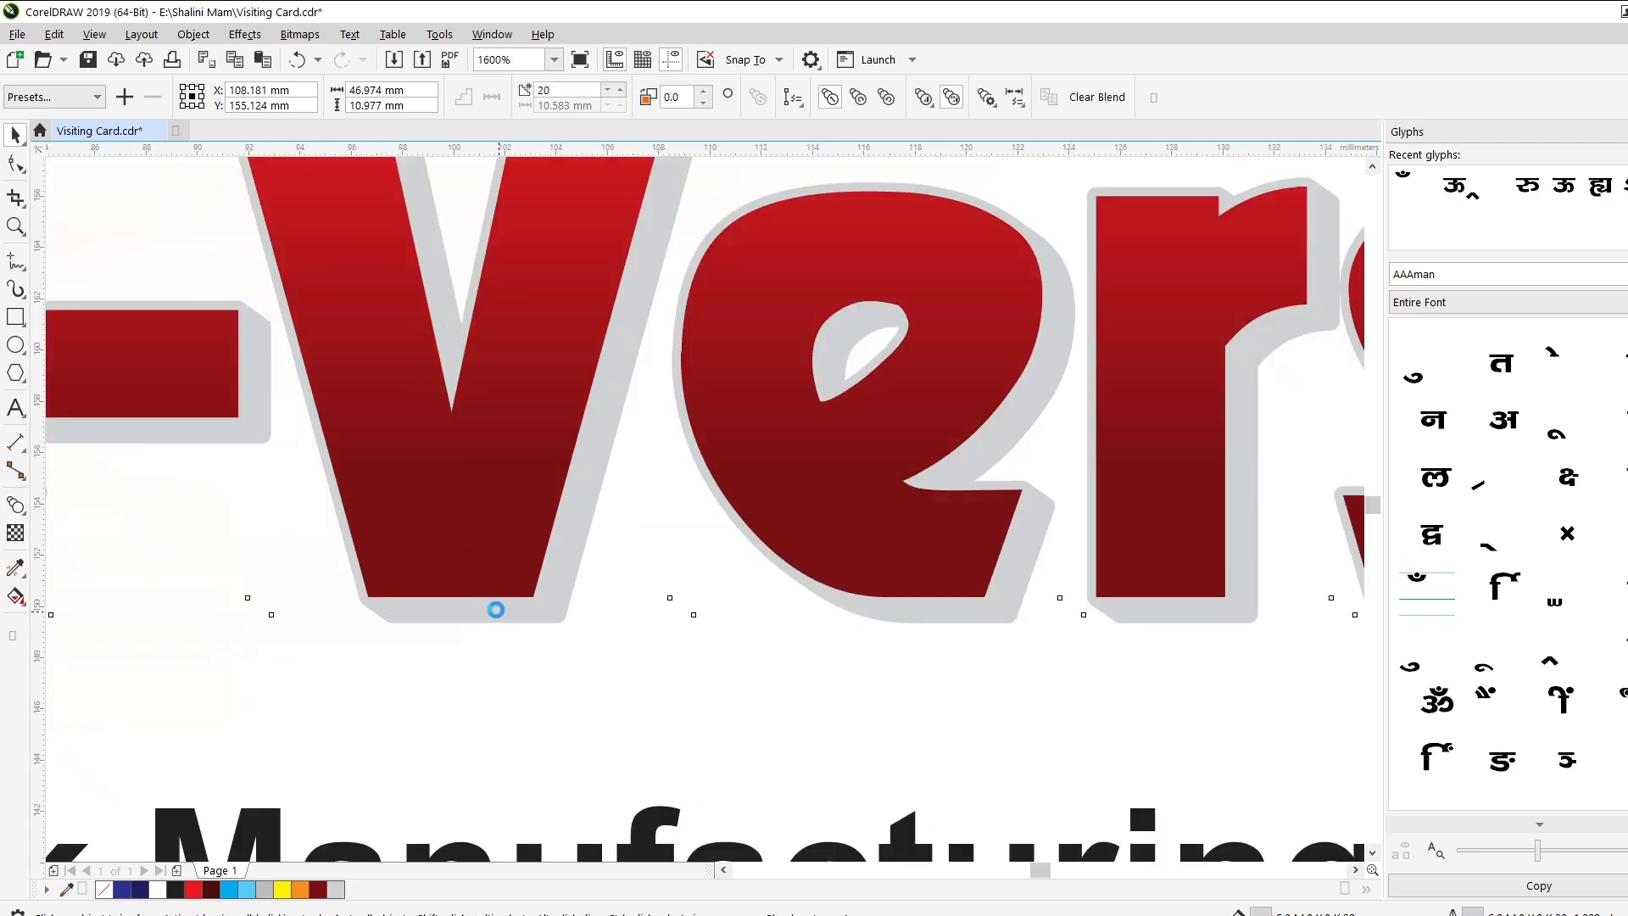
{"action": "scroll", "coordinate": [496, 608], "scroll_direction": "down", "scroll_amount": 3}
{"action": "left_click", "coordinate": [787, 474]}
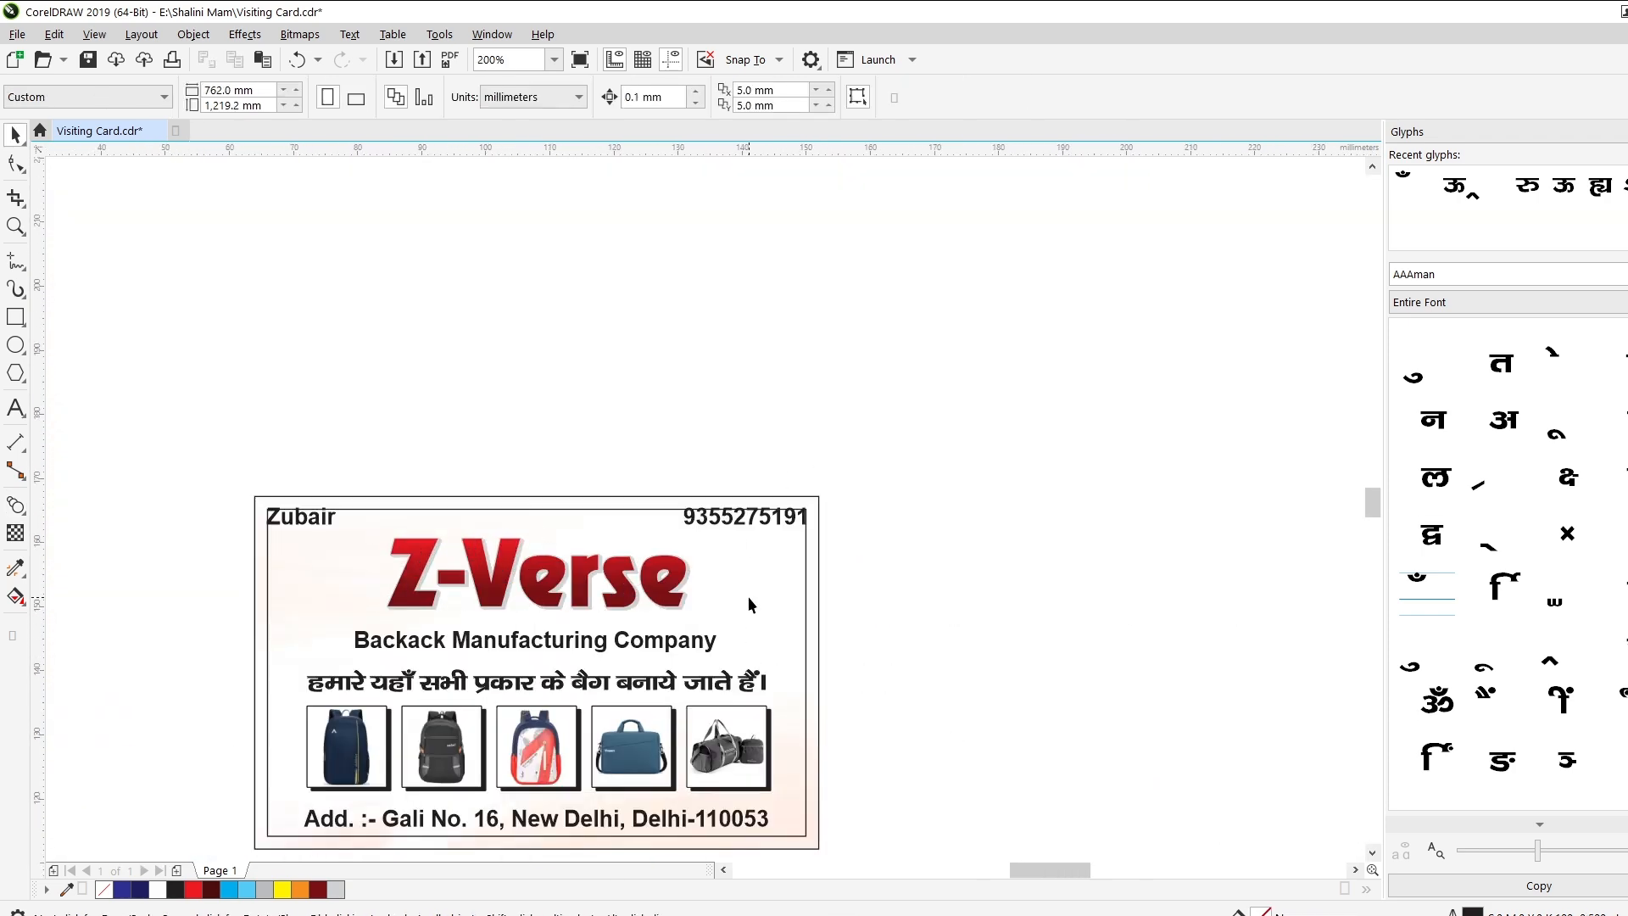
Draw a square about 23 mm wide above the card, convert it to curves and reshape it into a curved corner ornament
{"action": "key", "text": "alt+Tab"}
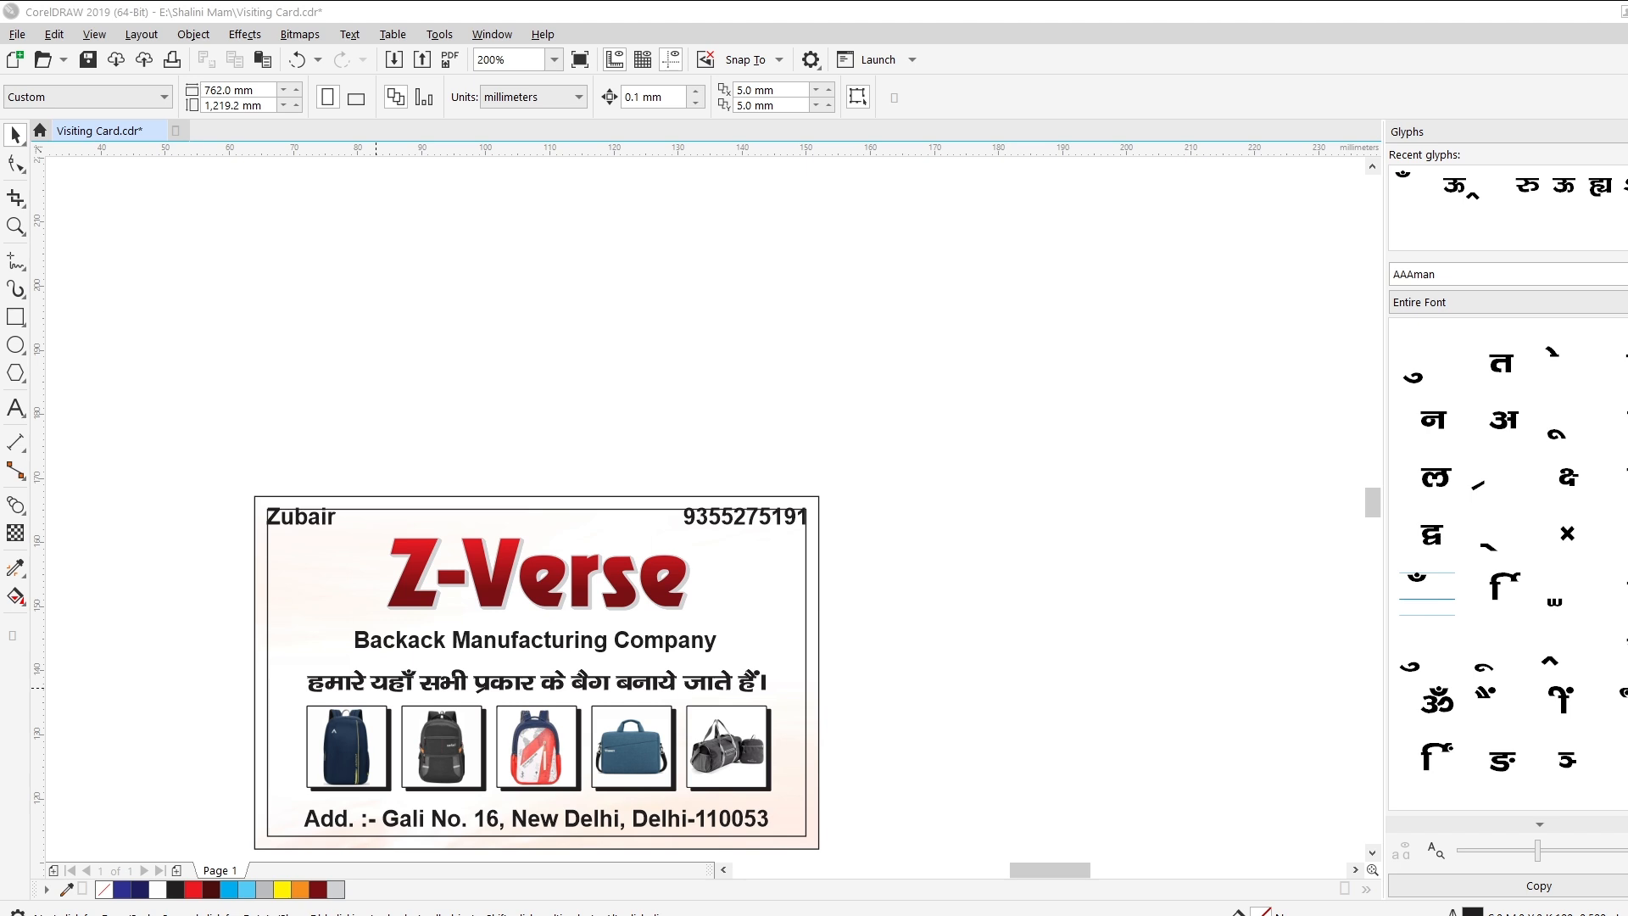
{"action": "left_click_drag", "start_coordinate": [365, 246], "coordinate": [512, 394]}
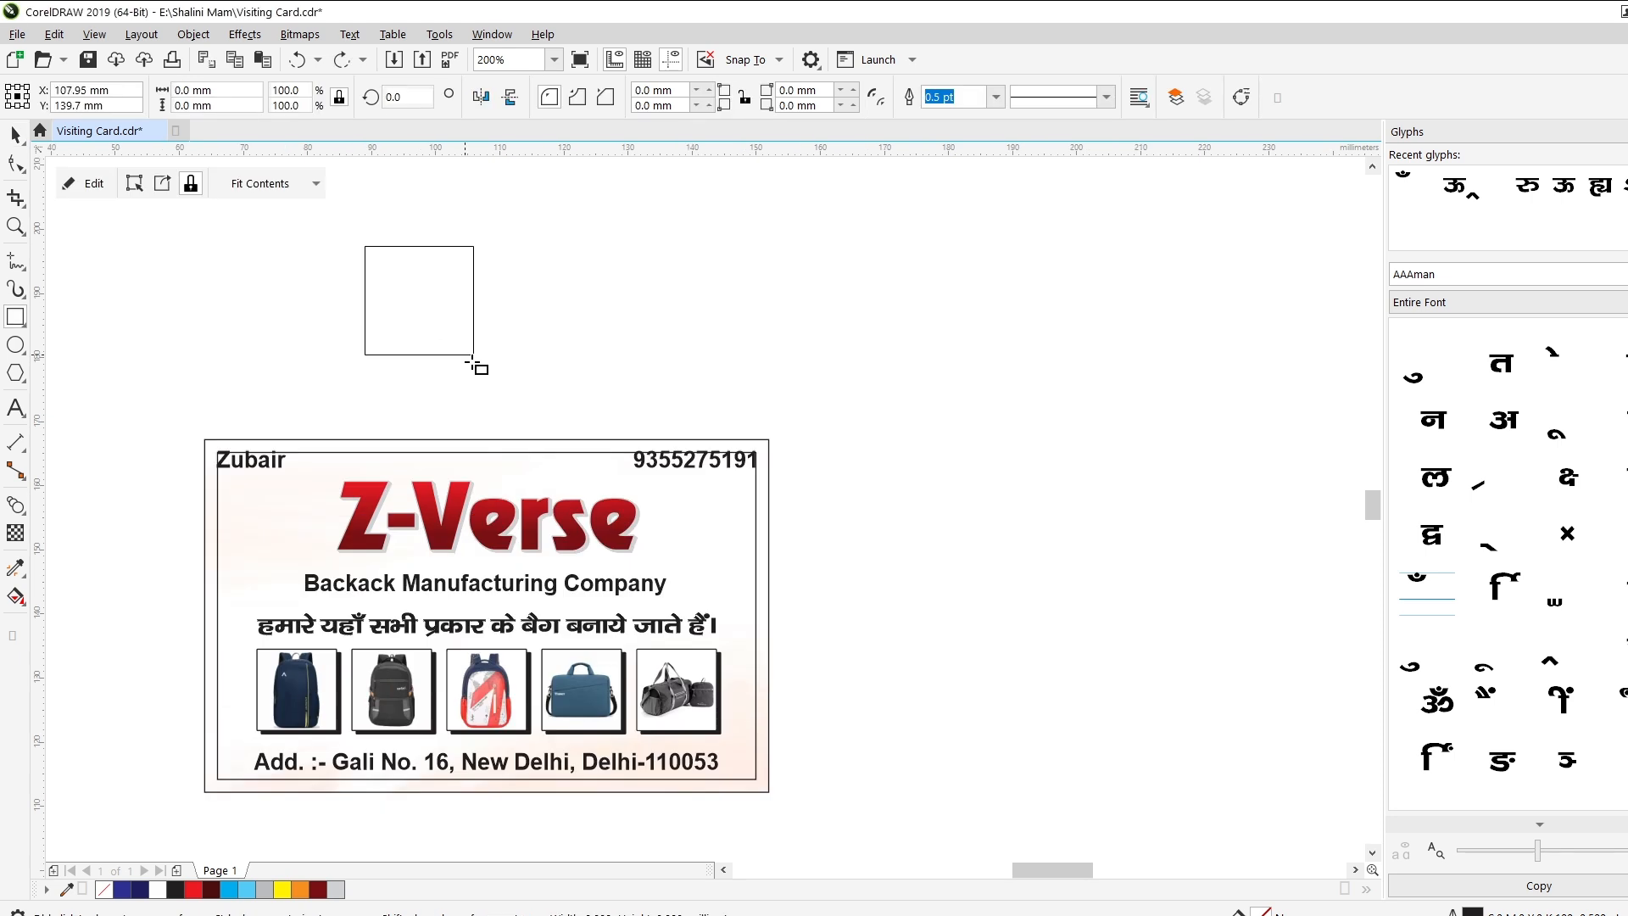
{"action": "key", "text": "ctrl+q"}
{"action": "key", "text": "F10"}
{"action": "key", "text": "ctrl+a"}
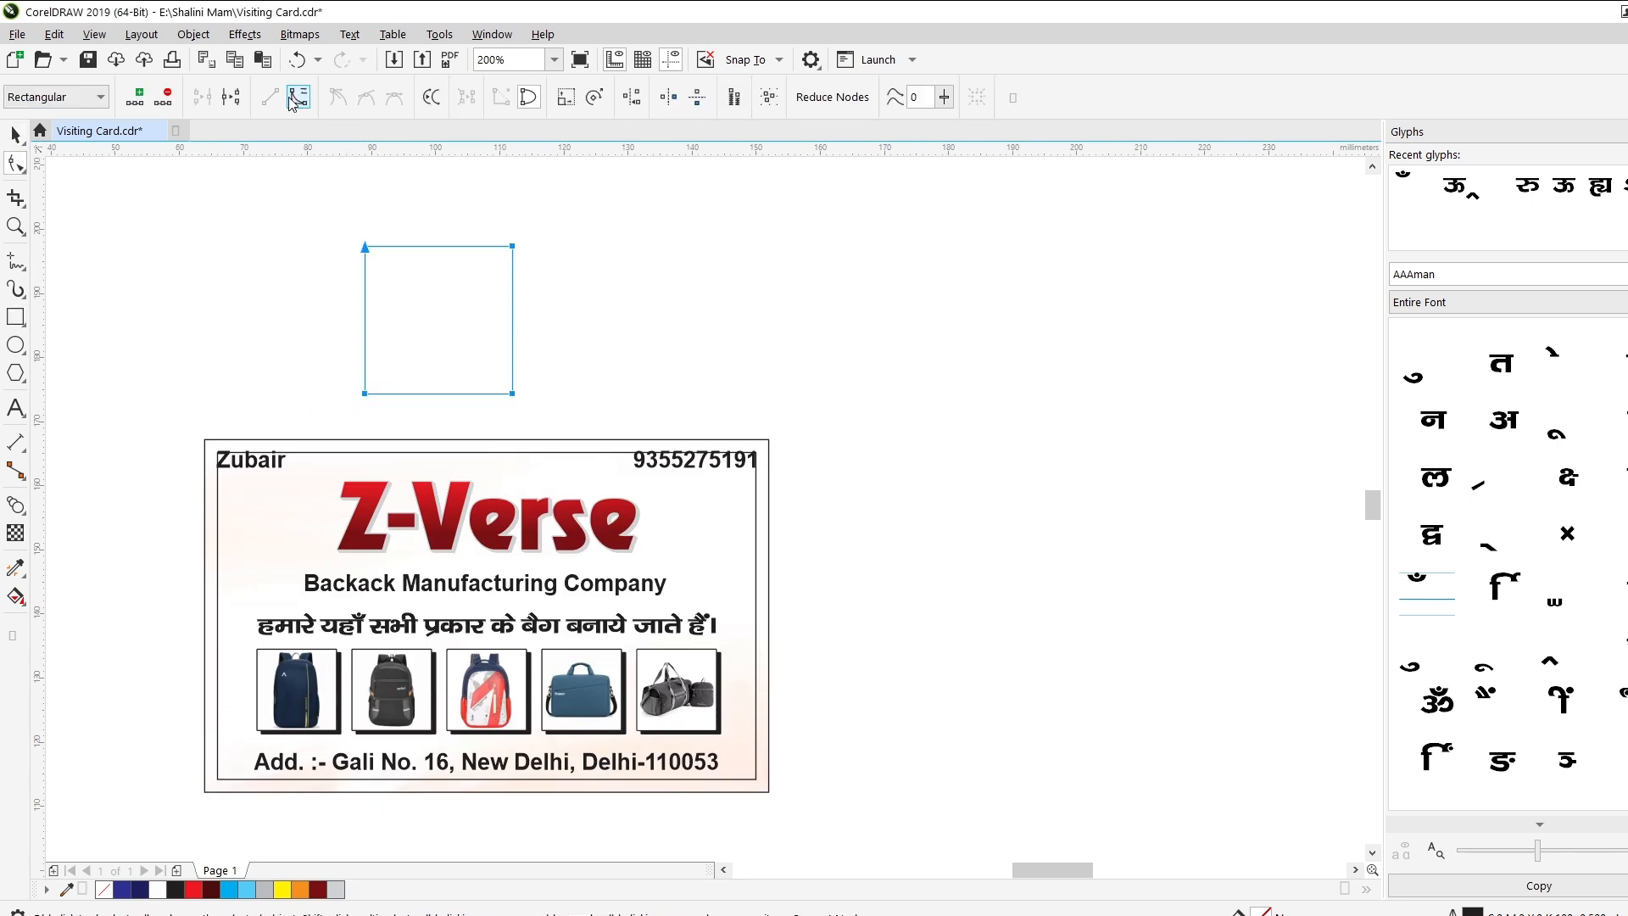
{"action": "left_click_drag", "start_coordinate": [515, 247], "coordinate": [560, 323]}
Place a copy of the corner ornament rotated 180° on the card's upper-right corner and fill it red
{"action": "key", "text": "space"}
{"action": "right_click", "coordinate": [560, 322]}
{"action": "left_click", "coordinate": [500, 376], "text": "shift"}
{"action": "left_click_drag", "start_coordinate": [513, 400], "coordinate": [768, 441]}
{"action": "key", "text": "ctrl+z"}
{"action": "left_click", "coordinate": [638, 267]}
{"action": "left_click", "coordinate": [1627, 441]}
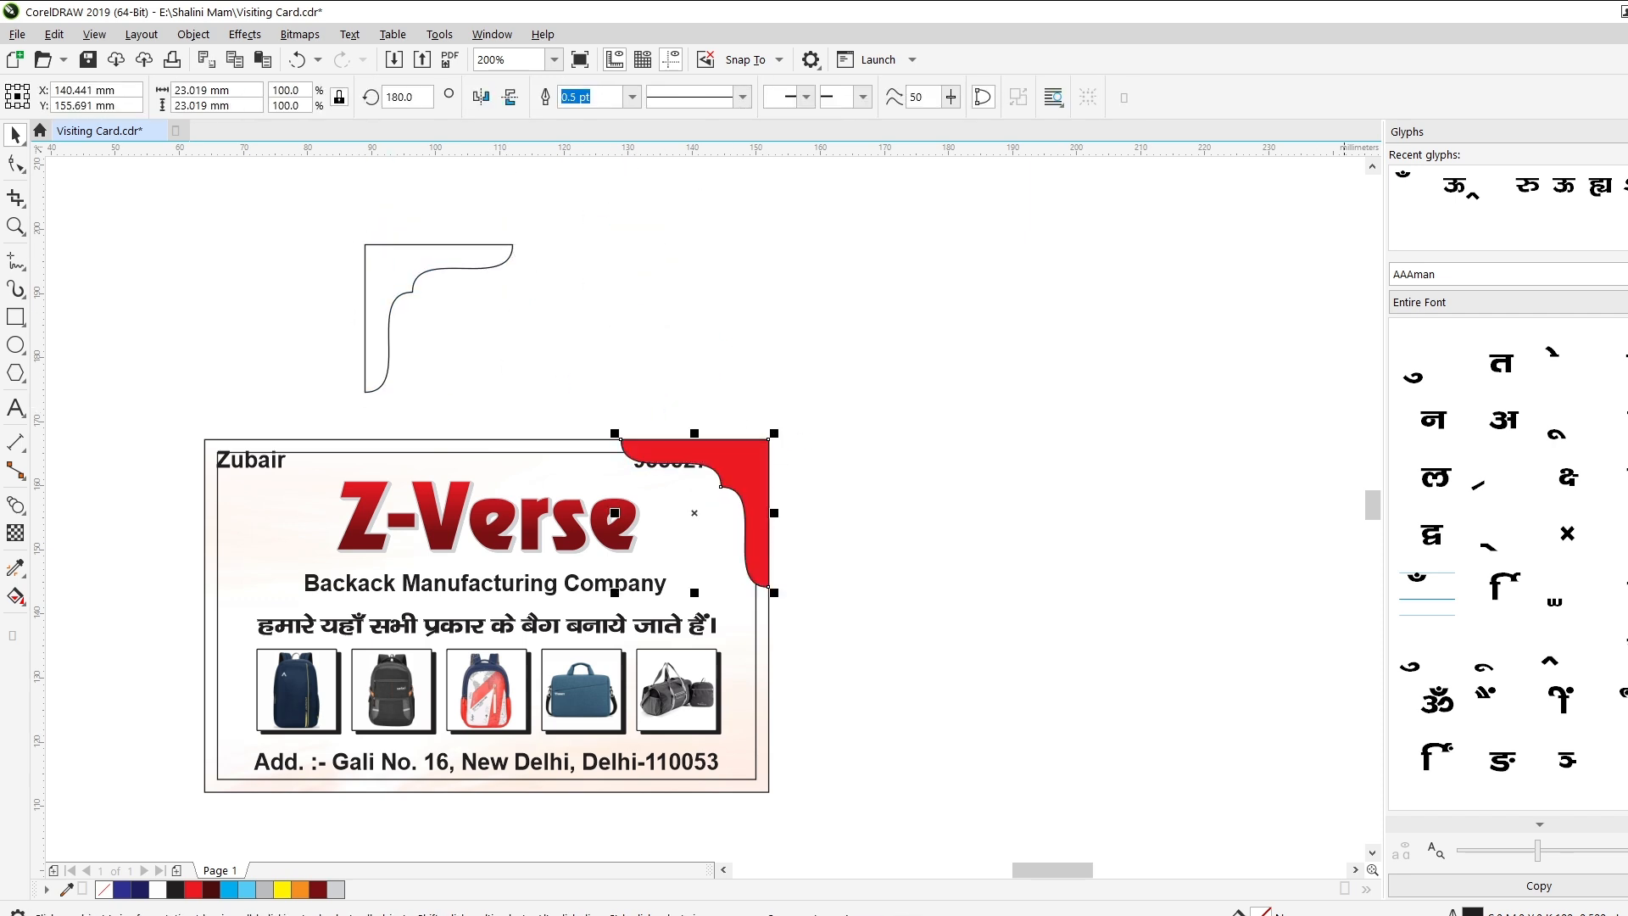
Give the corner ornament a vertical dark red to red gradient and remove its outline
{"action": "scroll", "coordinate": [619, 507], "scroll_direction": "up", "scroll_amount": 1}
{"action": "left_click_drag", "start_coordinate": [633, 523], "coordinate": [810, 418]}
{"action": "left_click", "coordinate": [590, 383]}
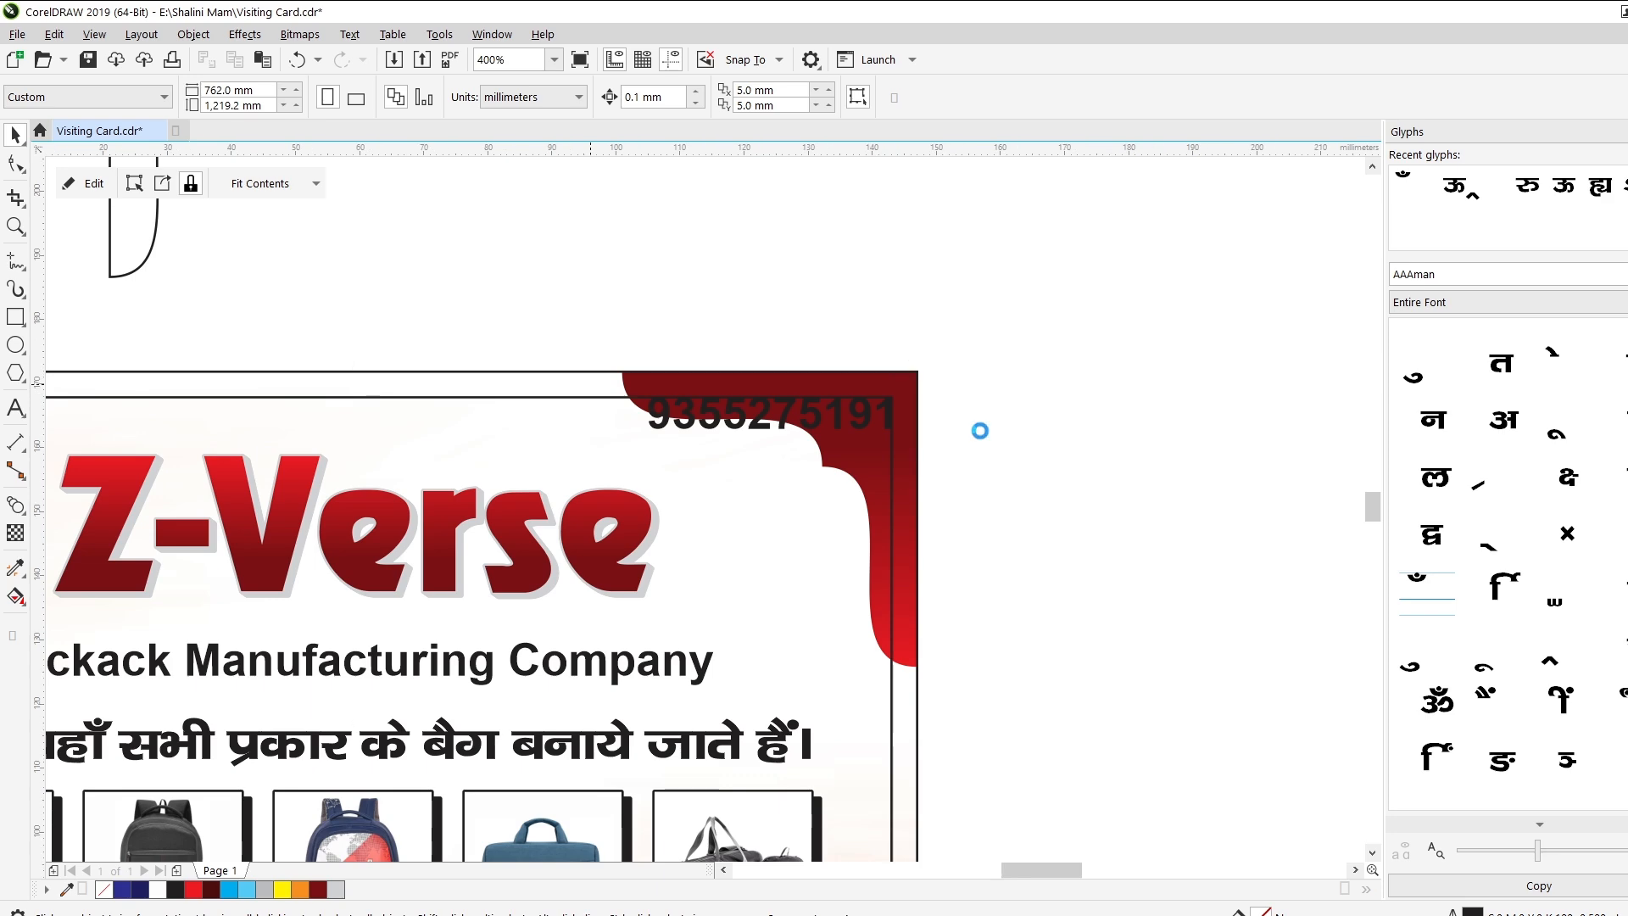
Create a horizontally mirrored copy of the red ornament and align it with the card's left edge in the upper-left corner
{"action": "scroll", "coordinate": [980, 431], "scroll_direction": "down", "scroll_amount": 1}
{"action": "left_click_drag", "start_coordinate": [956, 475], "coordinate": [790, 477]}
{"action": "right_click", "coordinate": [791, 476]}
{"action": "left_click", "coordinate": [945, 615], "text": "shift"}
{"action": "key", "text": "l"}
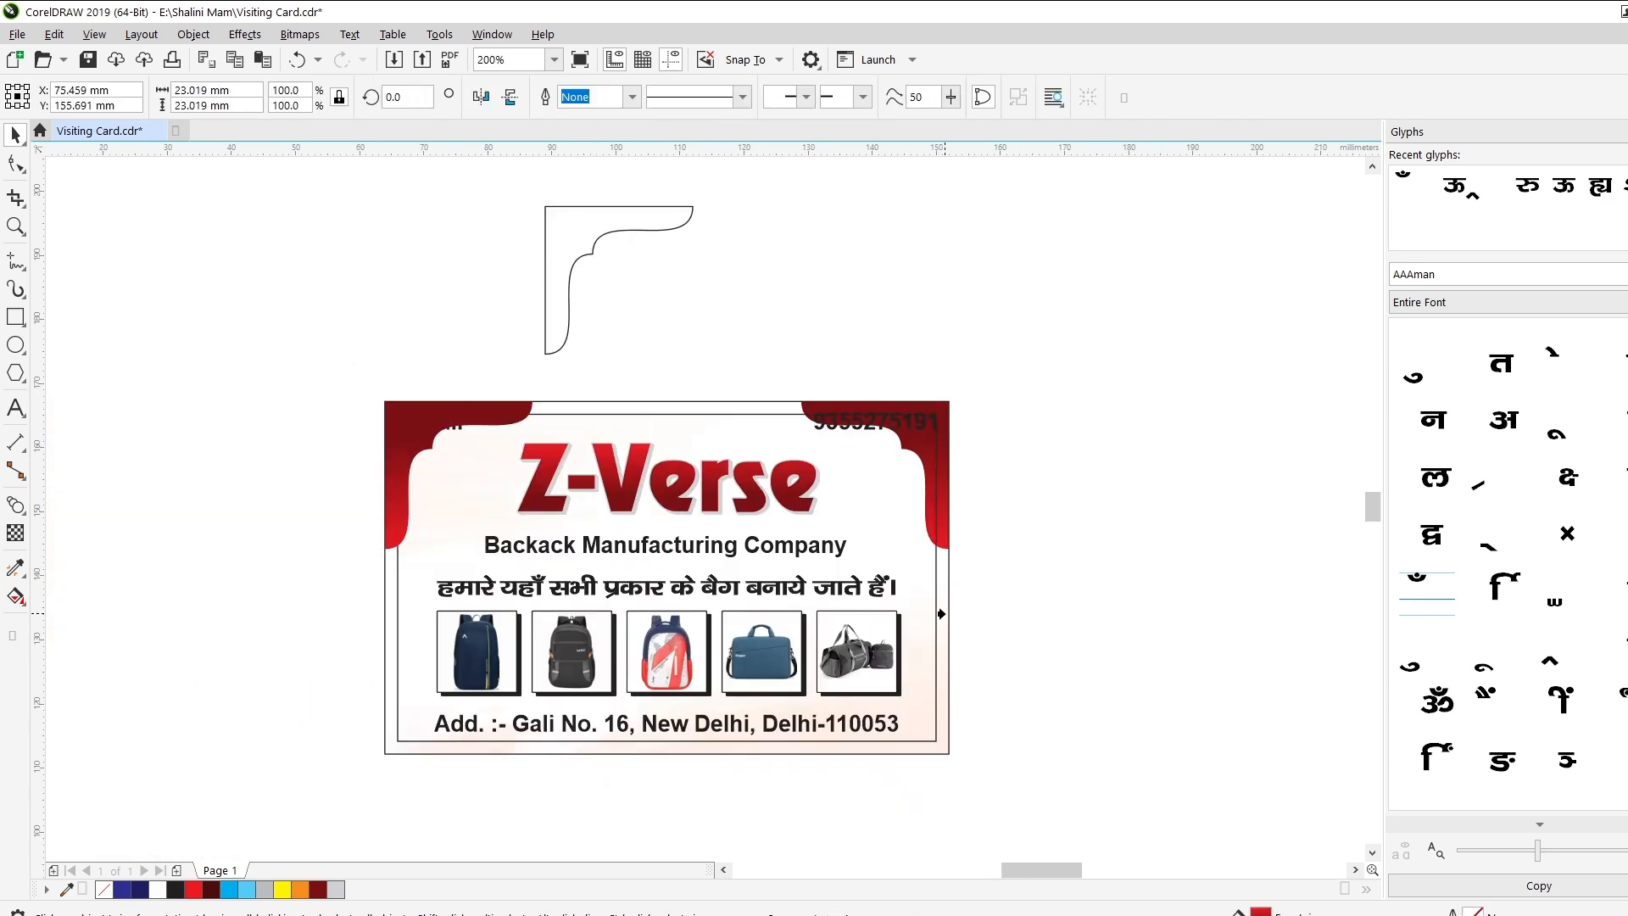
Move the contact name and the phone number down and inward, clear of the red corner ornaments
{"action": "left_click", "coordinate": [452, 424]}
{"action": "left_click", "coordinate": [830, 434]}
{"action": "scroll", "coordinate": [830, 434], "scroll_direction": "up", "scroll_amount": 1}
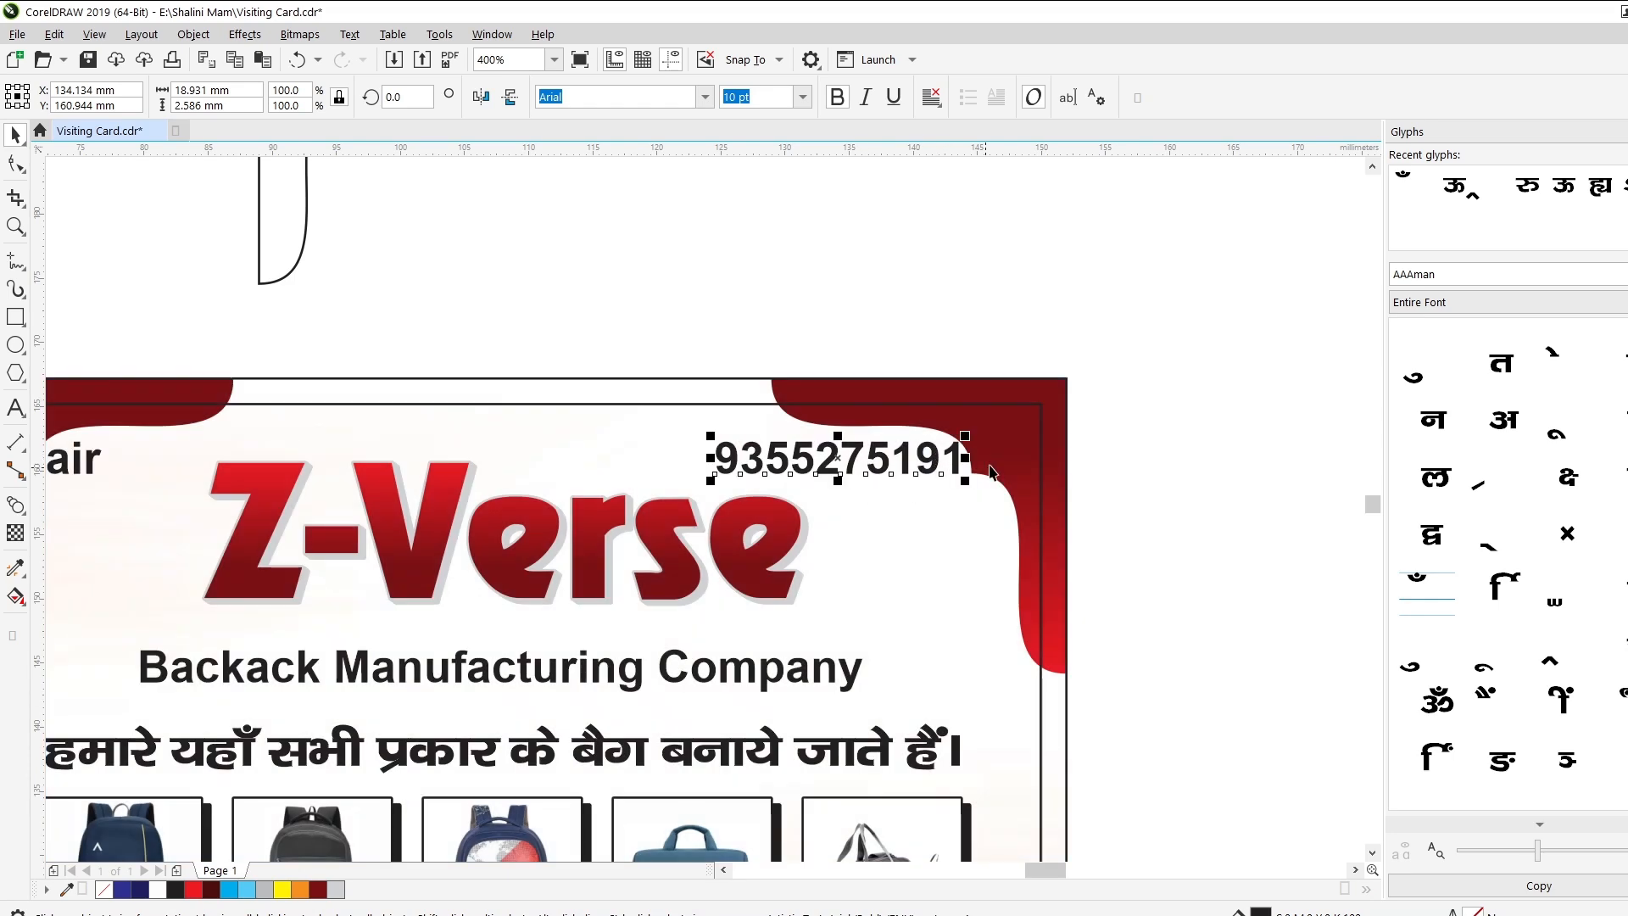
{"action": "left_click_drag", "start_coordinate": [97, 462], "coordinate": [190, 462]}
Group the contact name with the phone number and centre the group horizontally on the card
{"action": "left_click", "coordinate": [848, 460], "text": "shift"}
{"action": "key", "text": "ctrl+g"}
{"action": "left_click", "coordinate": [913, 538], "text": "shift"}
{"action": "key", "text": "c"}
{"action": "left_click", "coordinate": [913, 538], "text": "shift"}
{"action": "left_click_drag", "start_coordinate": [857, 533], "coordinate": [953, 387]}
{"action": "scroll", "coordinate": [710, 440], "scroll_direction": "down", "scroll_amount": 1}
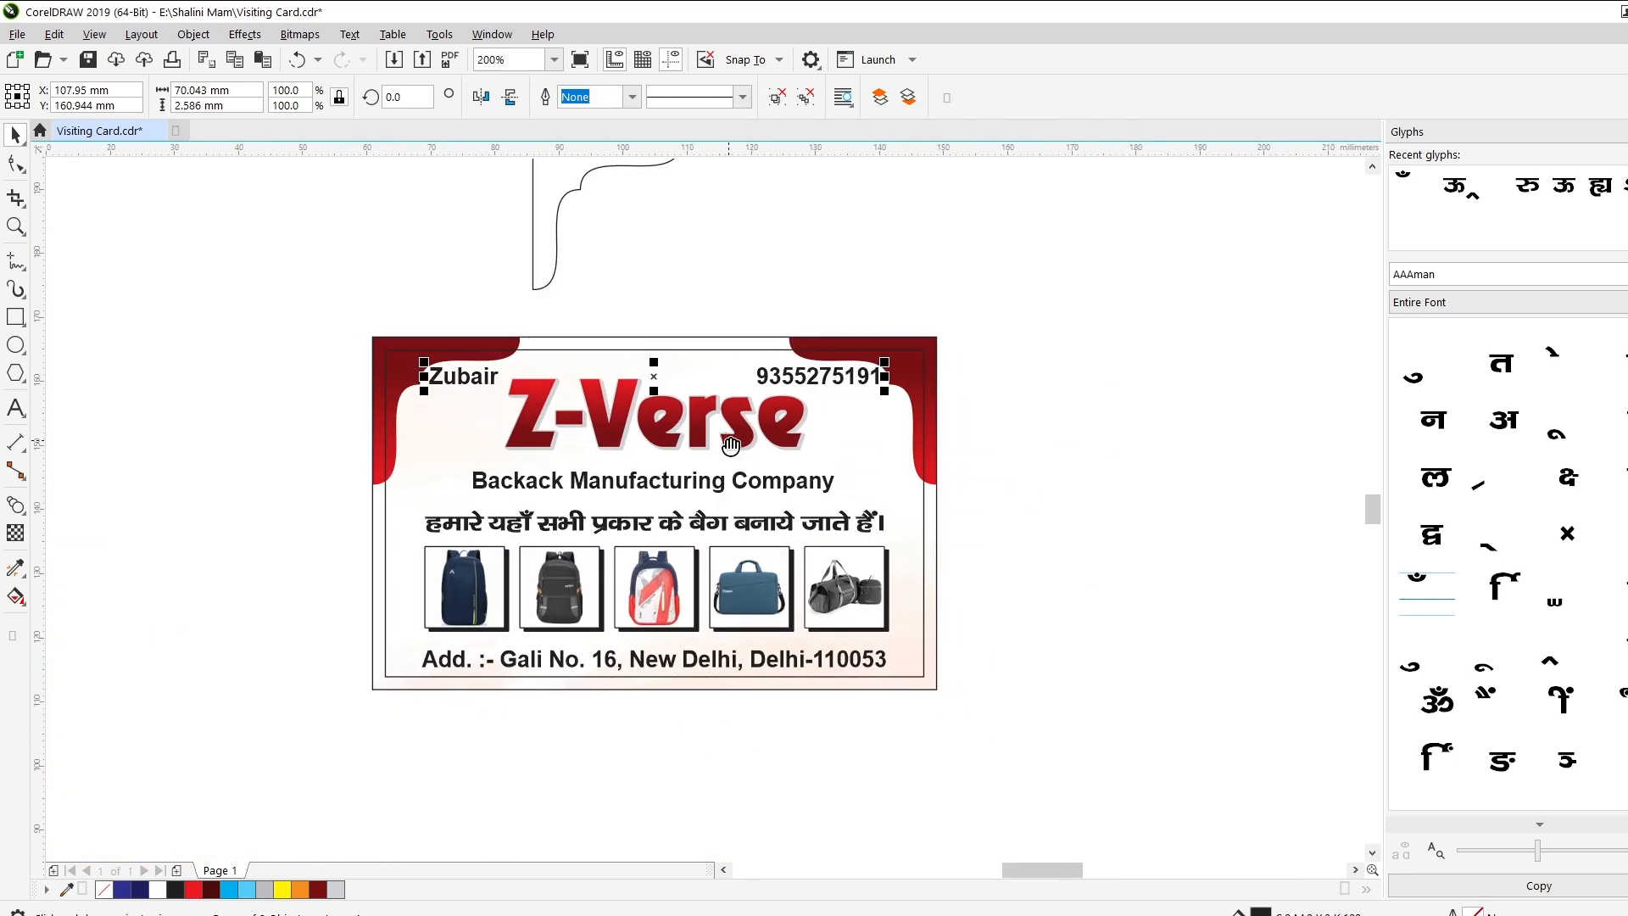
{"action": "key", "text": "Escape"}
Draw a rectangle about 61 × 5.4 mm around the Backack Manufacturing Company tagline and fully round its corners to about 2.7 mm
{"action": "left_click", "coordinate": [719, 487]}
{"action": "key", "text": "F6"}
{"action": "scroll", "coordinate": [518, 463], "scroll_direction": "up", "scroll_amount": 1}
{"action": "mouse_move", "coordinate": [399, 471]}
{"action": "left_mouse_down"}
{"action": "mouse_move", "coordinate": [1137, 538]}
{"action": "mouse_move", "coordinate": [1183, 538]}
{"action": "mouse_move", "coordinate": [1182, 505]}
{"action": "left_mouse_up"}
{"action": "key", "text": "F10"}
{"action": "key", "text": "space"}
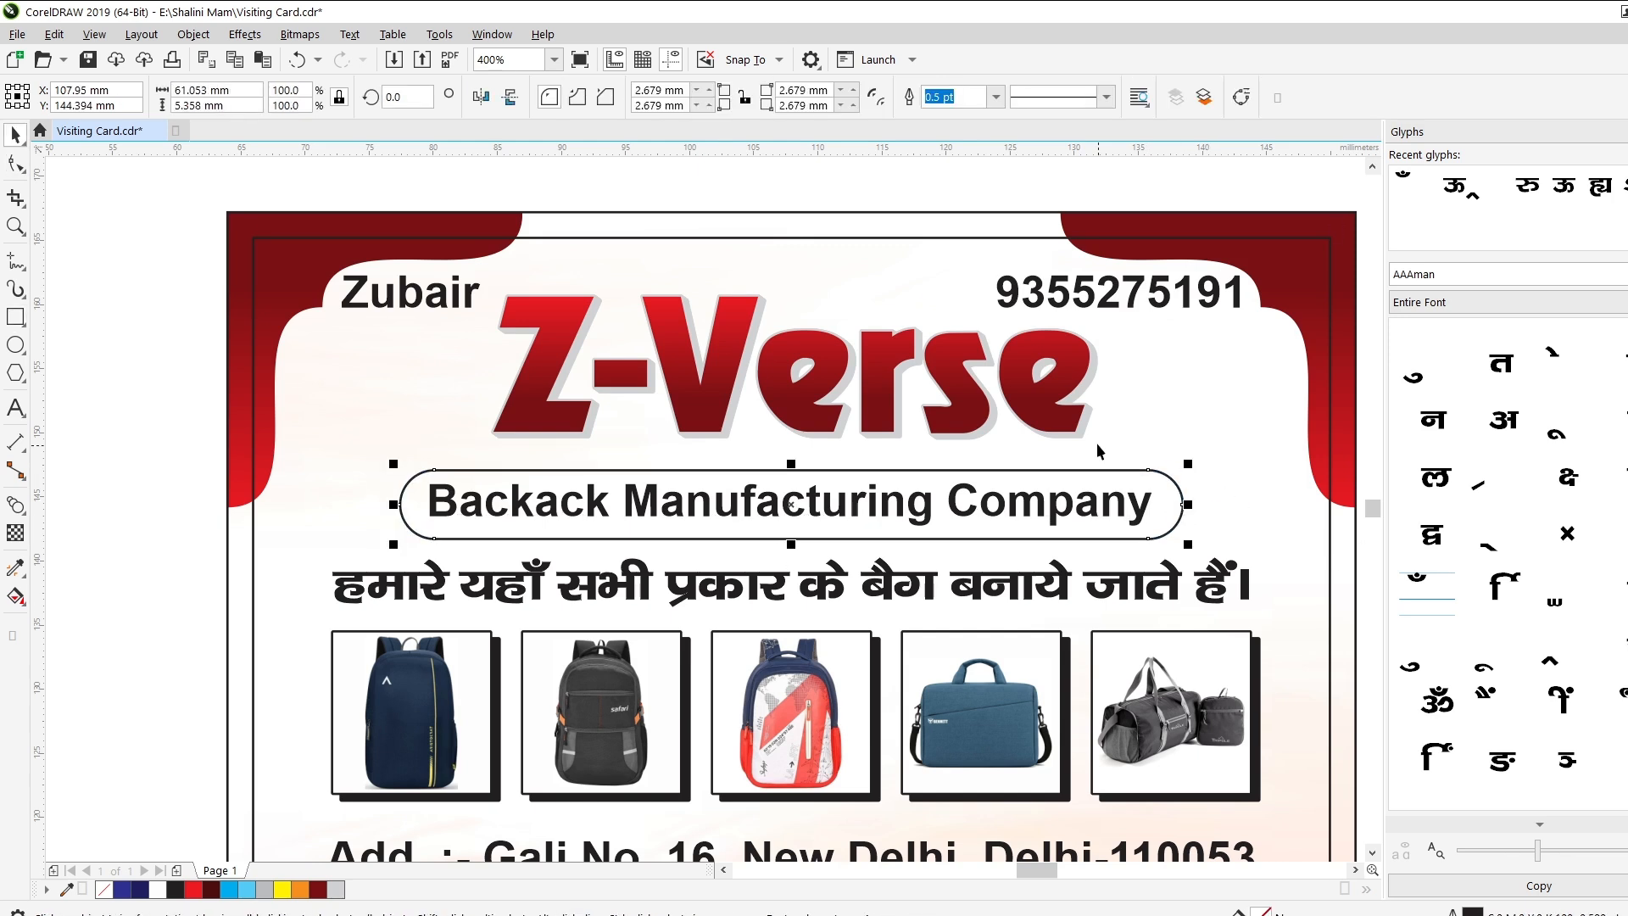
Sample the Z-Verse title's red gradient and apply it to the rounded rectangle around the English tagline
{"action": "key", "text": "i"}
{"action": "left_click", "coordinate": [1070, 416]}
{"action": "left_click", "coordinate": [1058, 495]}
{"action": "key", "text": "space"}
Bring the Backack Manufacturing Company tagline in front of the red bar and colour its text white
{"action": "left_click", "coordinate": [1080, 509], "text": "alt"}
{"action": "left_click_drag", "start_coordinate": [1080, 508], "coordinate": [1186, 562]}
{"action": "key", "text": "shift+Page_Up"}
{"action": "left_click", "coordinate": [1627, 496]}
{"action": "scroll", "coordinate": [708, 543], "scroll_direction": "down", "scroll_amount": 1}
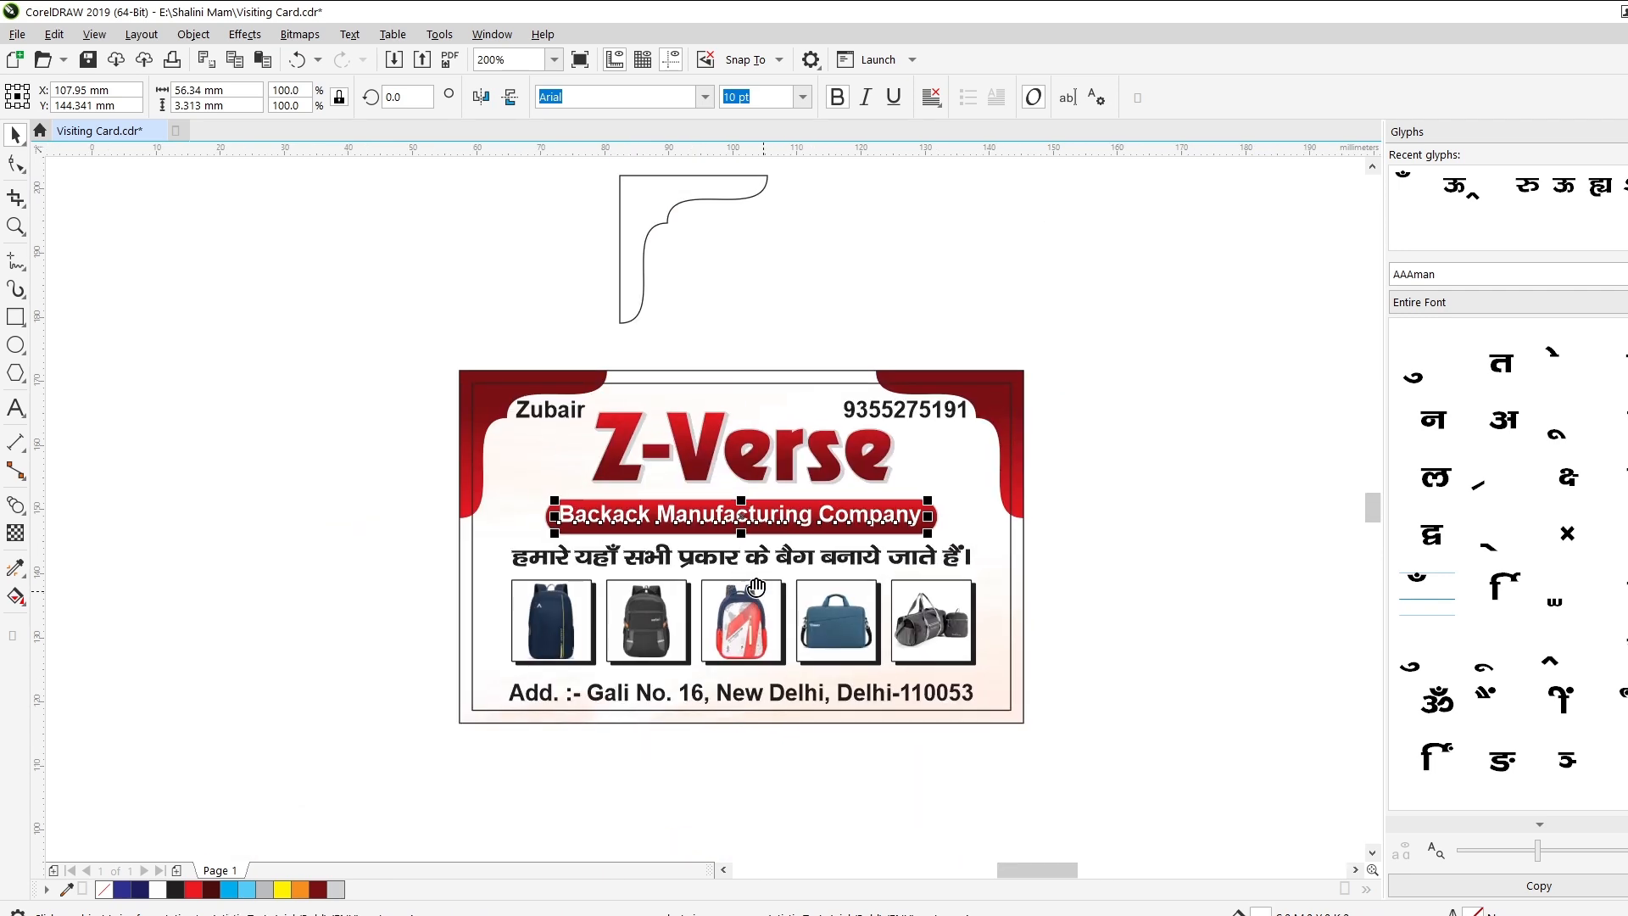
Draw a rectangle about 98 mm wide around the address line, extending past the card's sides and lower edge
{"action": "key", "text": "F6"}
{"action": "left_click_drag", "start_coordinate": [428, 676], "coordinate": [926, 737]}
{"action": "key", "text": "space"}
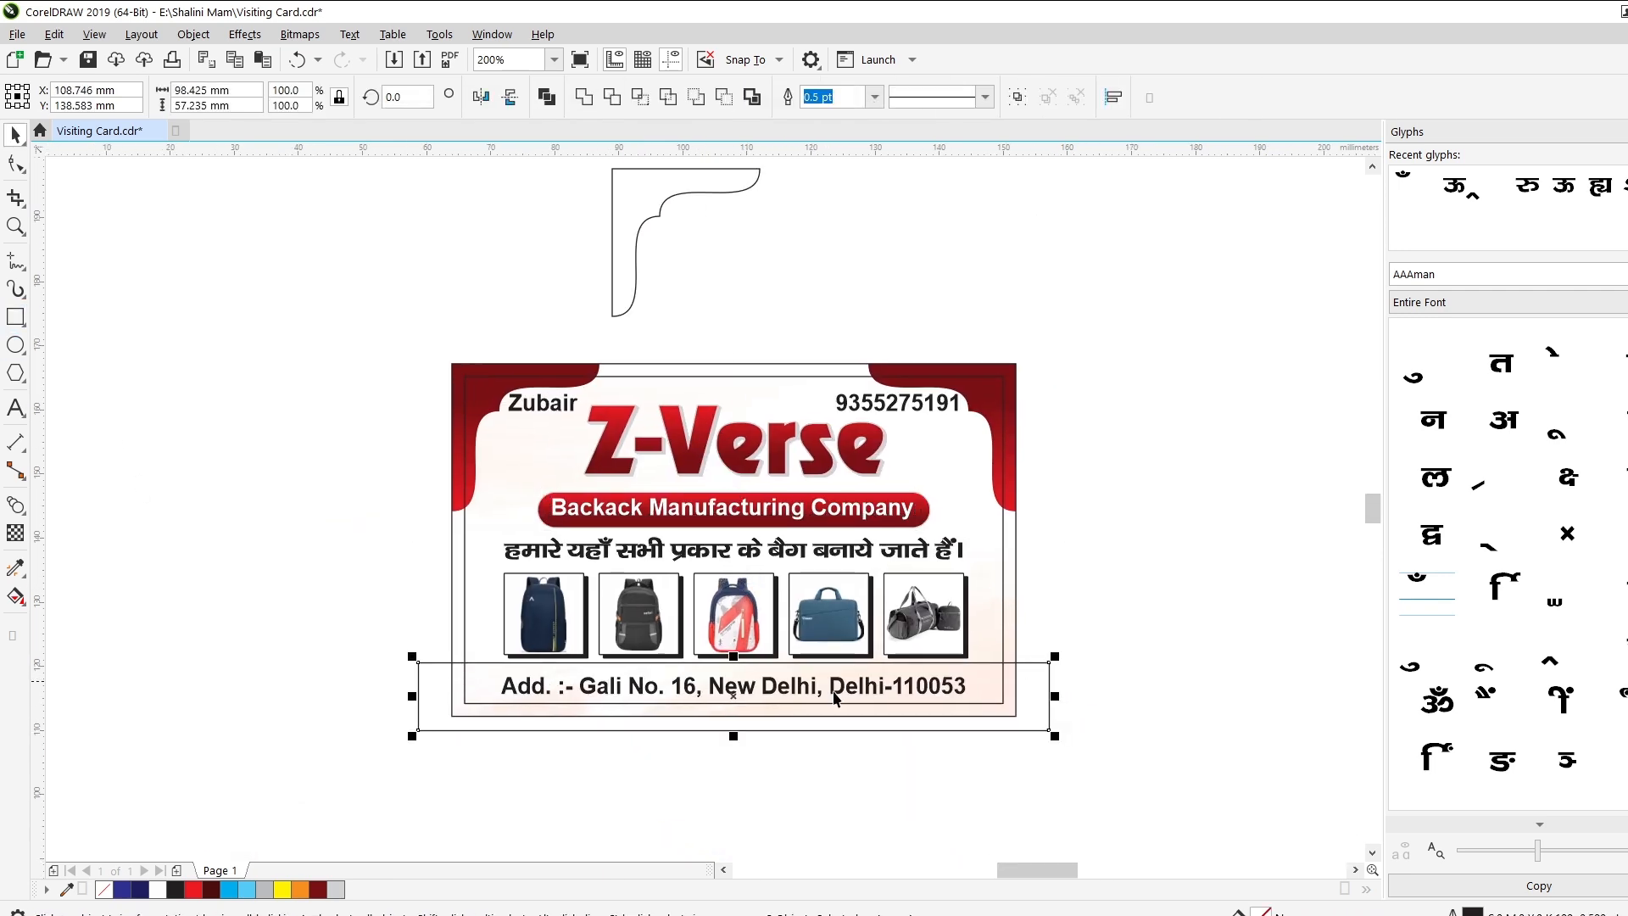
{"action": "scroll", "coordinate": [713, 685], "scroll_direction": "up", "scroll_amount": 2}
{"action": "left_click_drag", "start_coordinate": [806, 636], "coordinate": [800, 654]}
{"action": "scroll", "coordinate": [729, 694], "scroll_direction": "down", "scroll_amount": 1}
Sample the red gradient of the tagline bar and apply it to the rectangle around the address
{"action": "key", "text": "i"}
{"action": "left_click", "coordinate": [720, 367]}
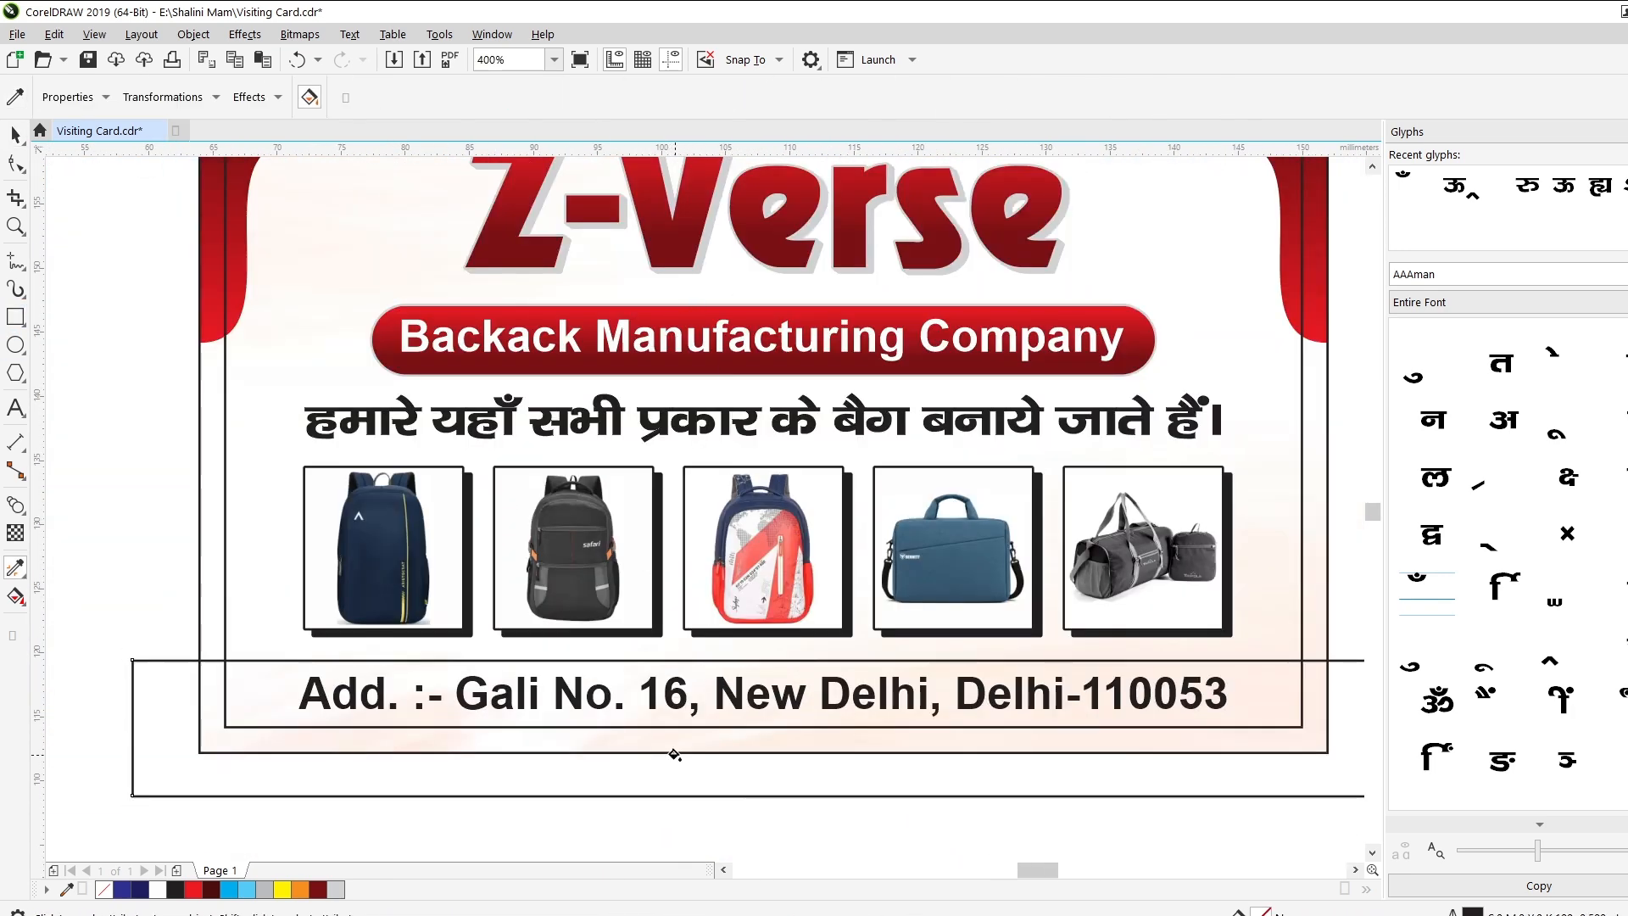
{"action": "left_click", "coordinate": [676, 755]}
{"action": "key", "text": "space"}
Clip the red address bar inside the card's background rectangle and colour the address text white
{"action": "key", "text": "ctrl+1"}
{"action": "left_click", "coordinate": [1205, 654]}
{"action": "left_click", "coordinate": [1039, 697]}
{"action": "left_click", "coordinate": [157, 889]}
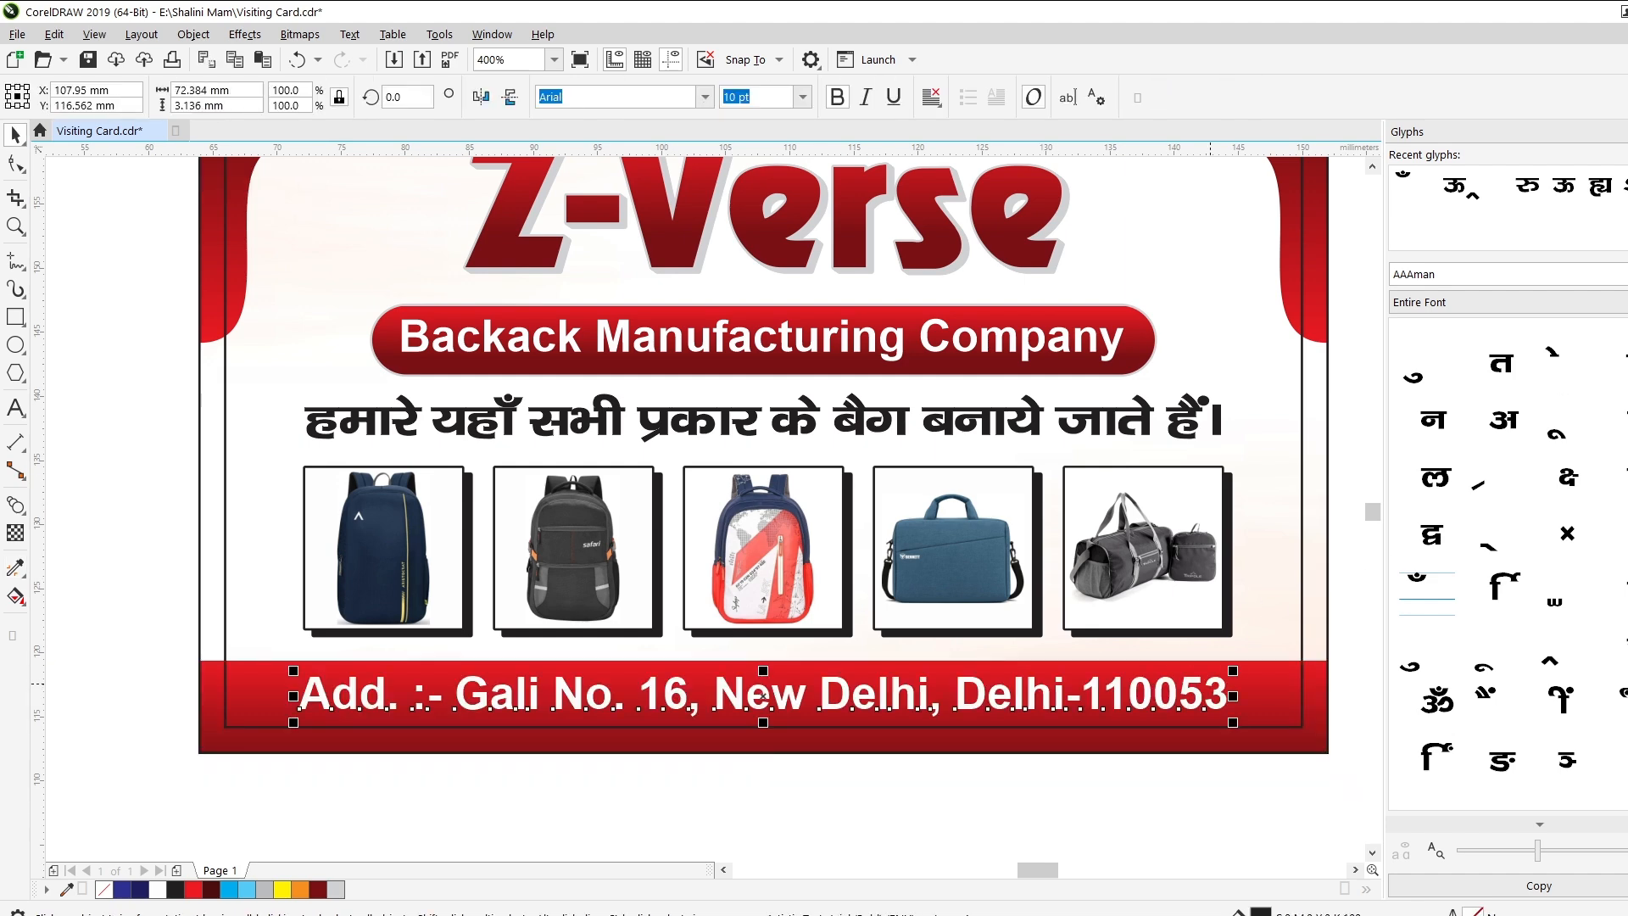
Delete the inner margin frame on the card and the spare corner outline above it
{"action": "scroll", "coordinate": [551, 723], "scroll_direction": "down", "scroll_amount": 1}
{"action": "key", "text": "Escape"}
{"action": "left_click", "coordinate": [635, 215]}
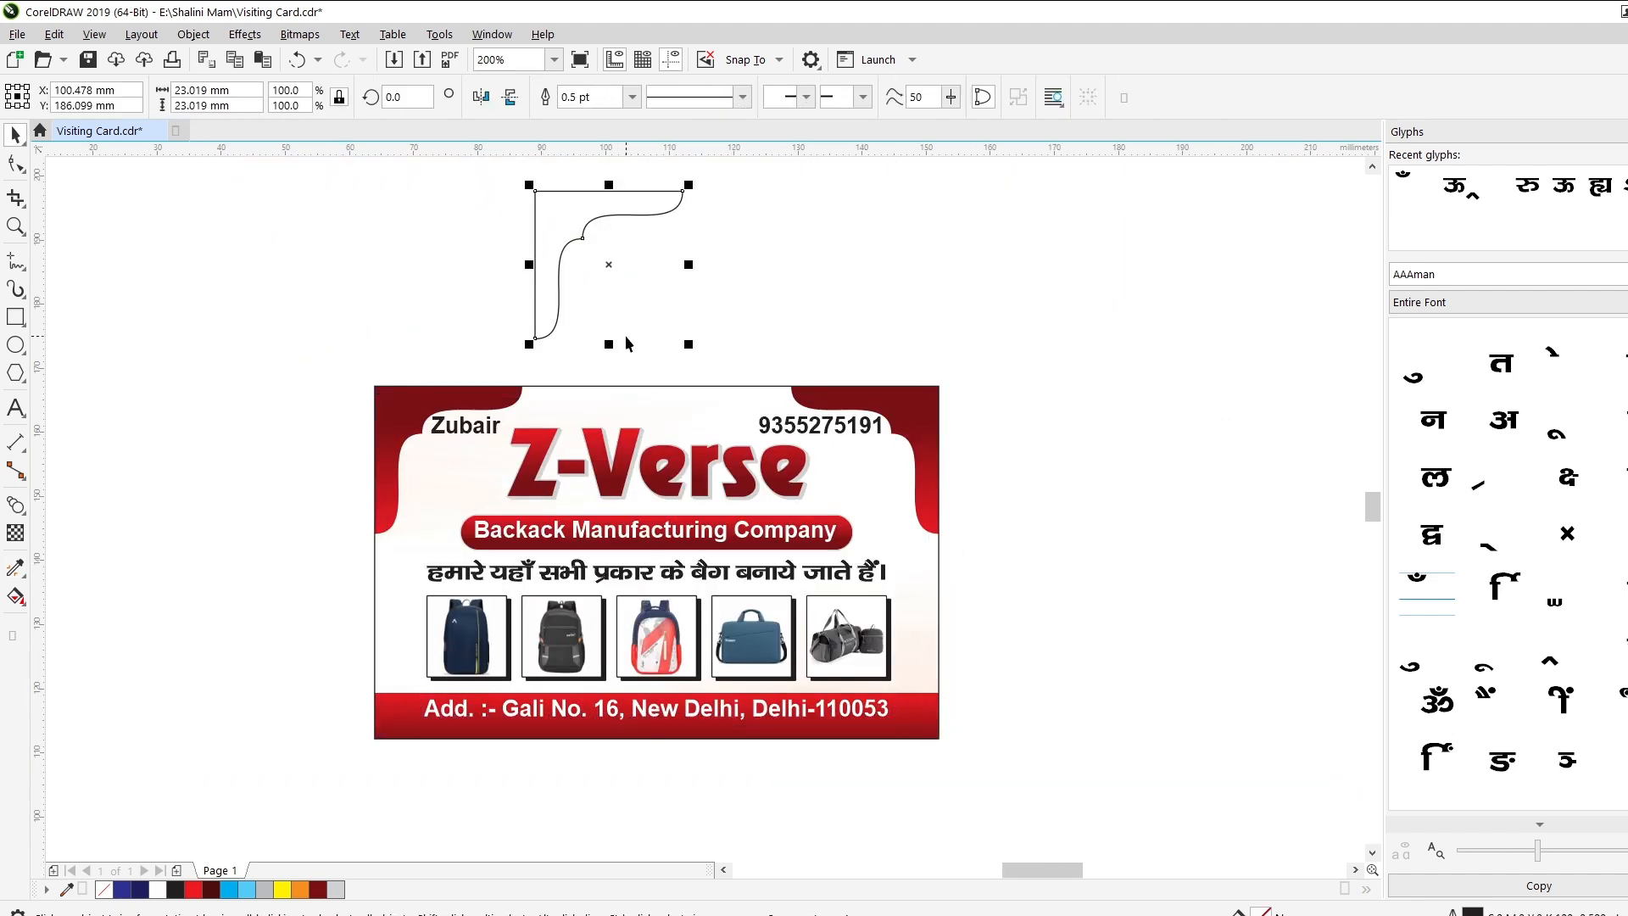
Shift both clipped corner ornaments outward and upward so that less of each shows inside the card's upper corners
{"action": "left_click_drag", "start_coordinate": [634, 214], "coordinate": [912, 408]}
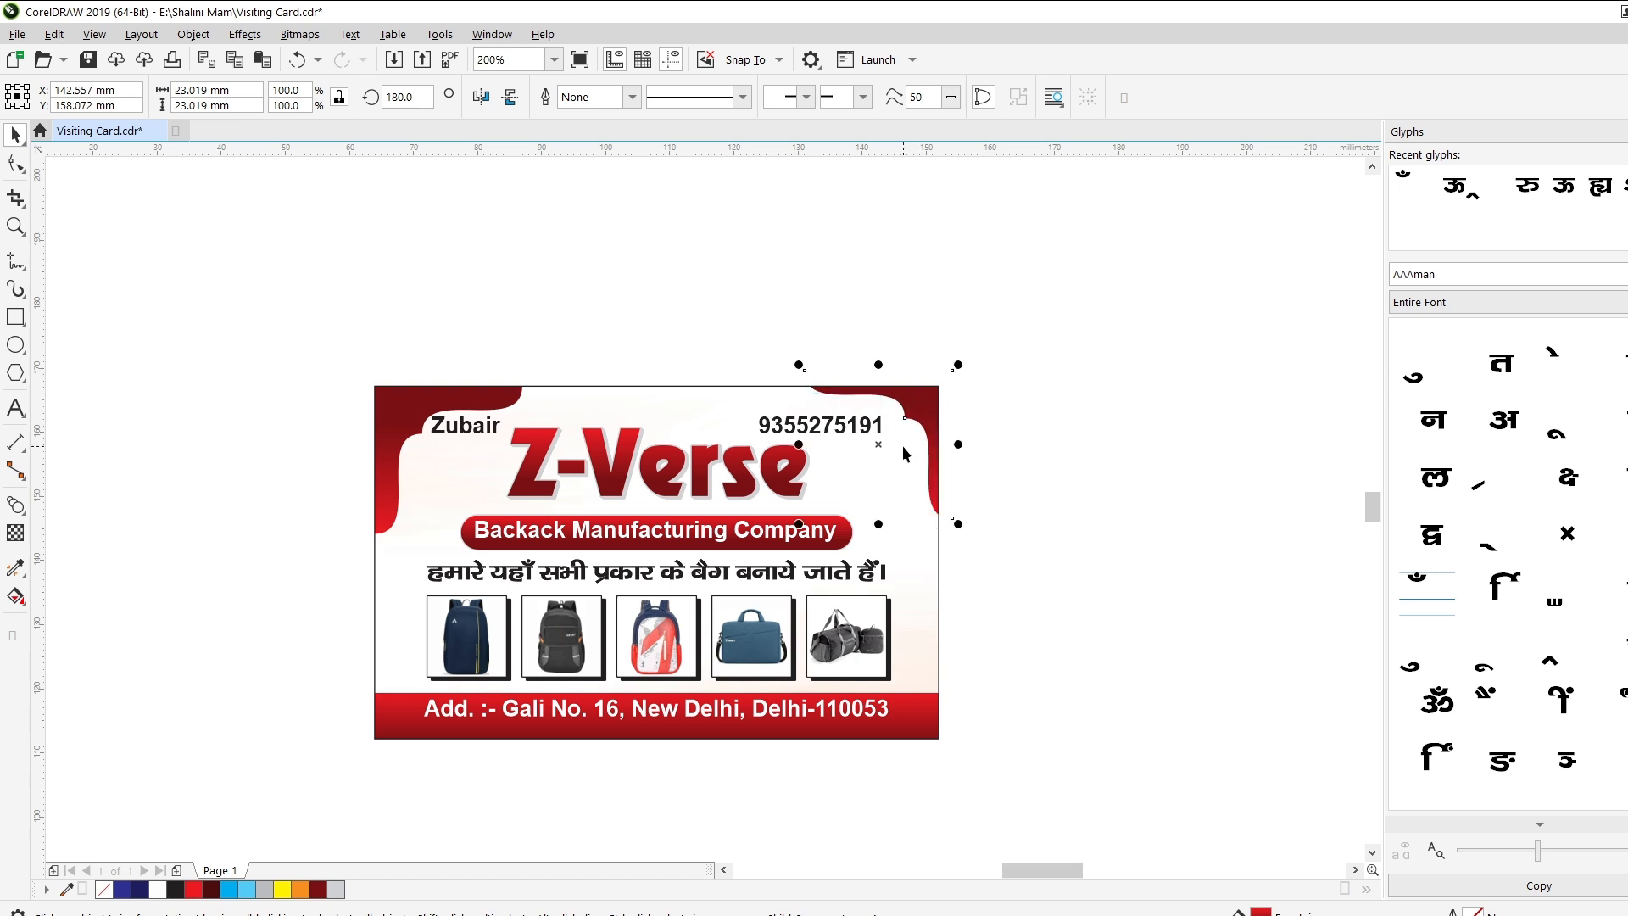
{"action": "left_click", "coordinate": [908, 389], "text": "shift"}
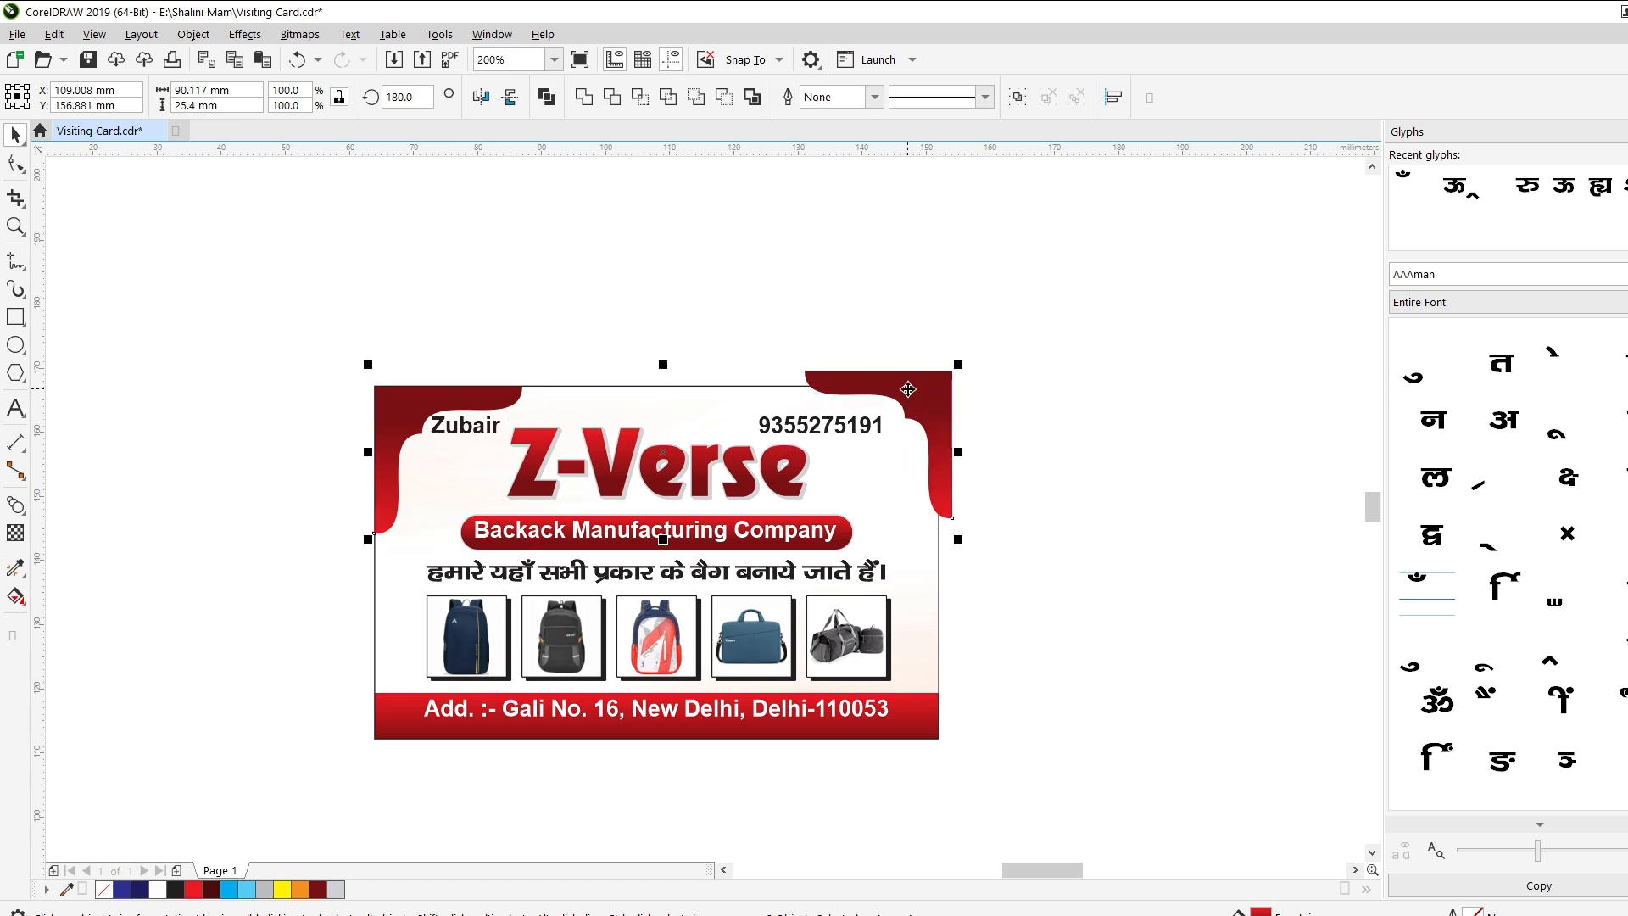
{"action": "left_click", "coordinate": [977, 492]}
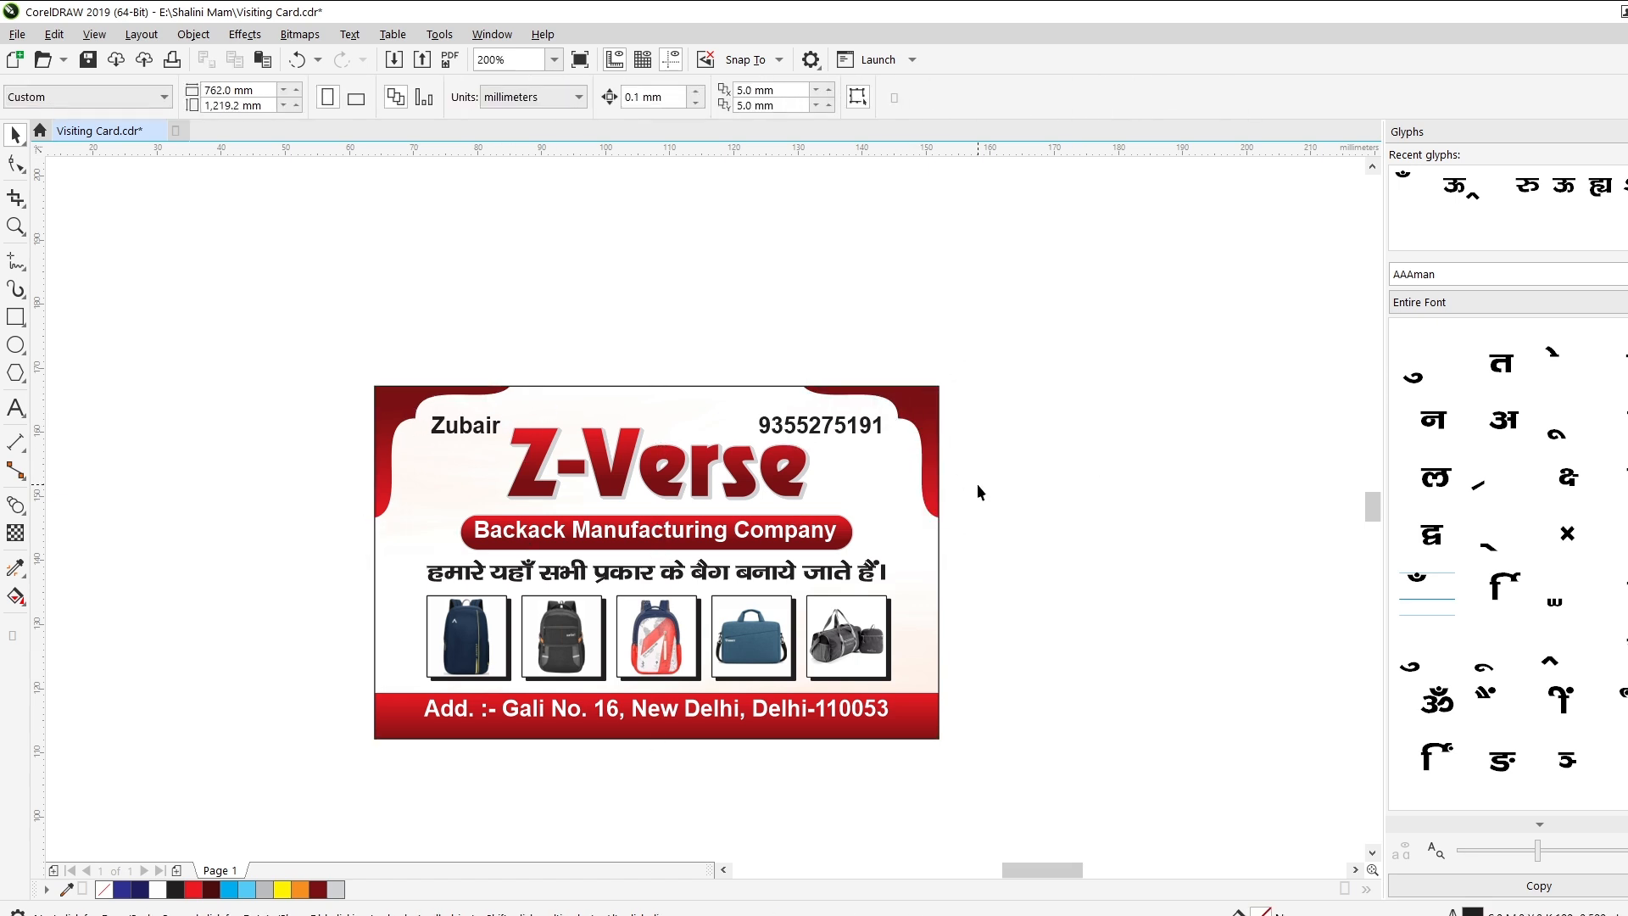
Move the contact name and phone number group up, closer to the card's upper edge
{"action": "left_click", "coordinate": [502, 405]}
{"action": "scroll", "coordinate": [502, 405], "scroll_direction": "up", "scroll_amount": 1}
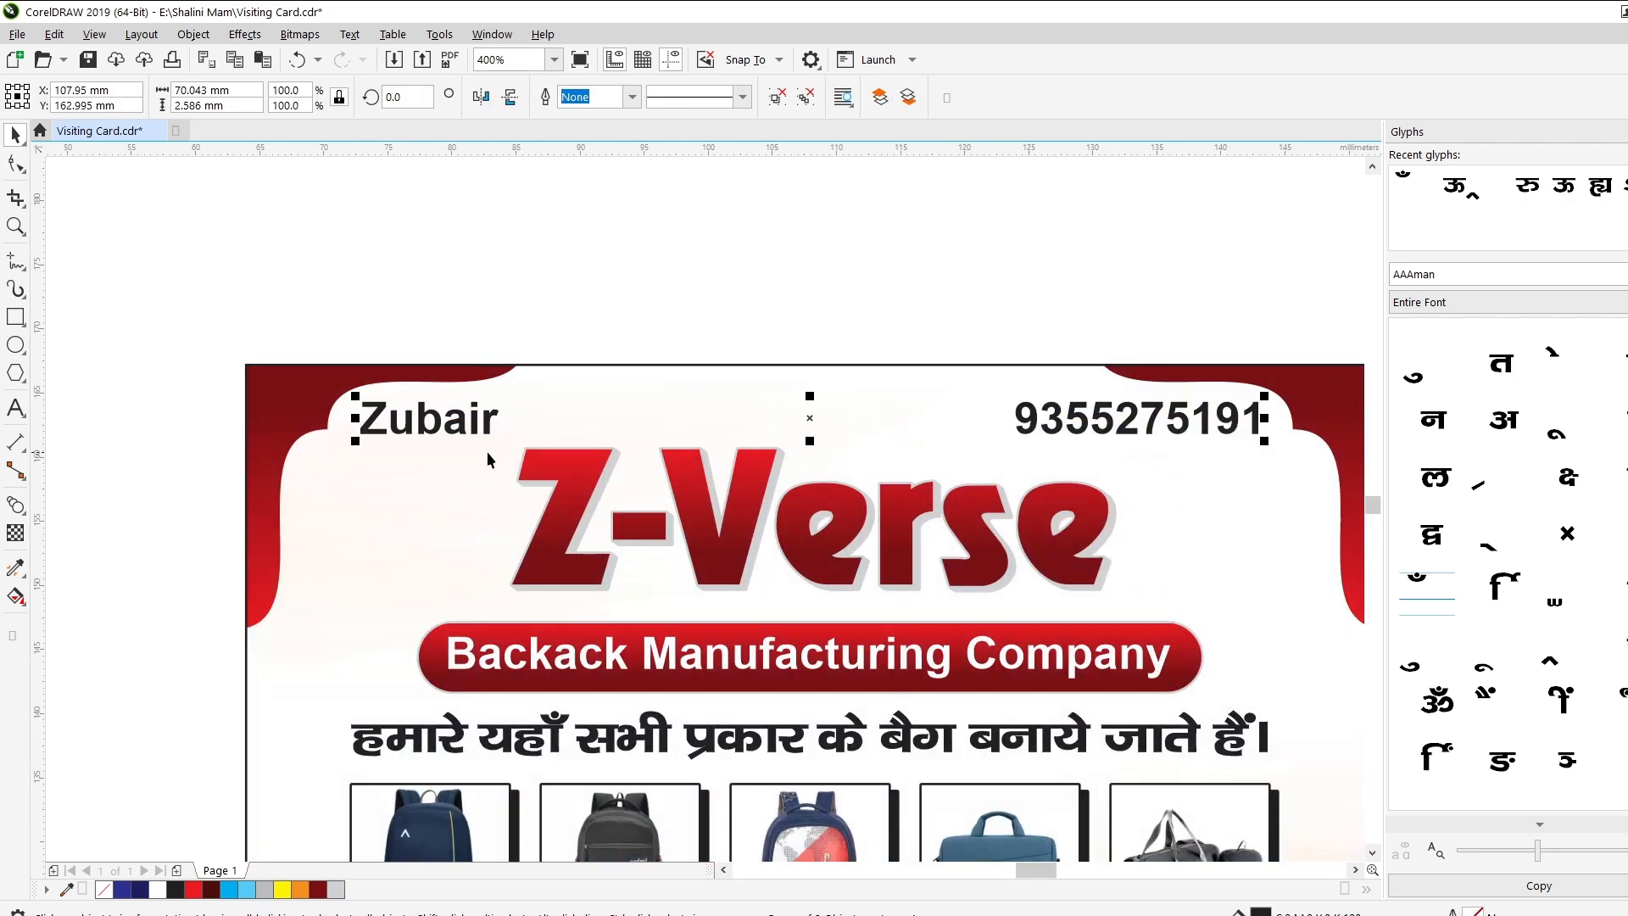
{"action": "scroll", "coordinate": [487, 452], "scroll_direction": "down", "scroll_amount": 1}
Select all objects of the visiting card together
{"action": "left_click", "coordinate": [1070, 442]}
{"action": "left_click_drag", "start_coordinate": [1011, 429], "coordinate": [302, 804]}
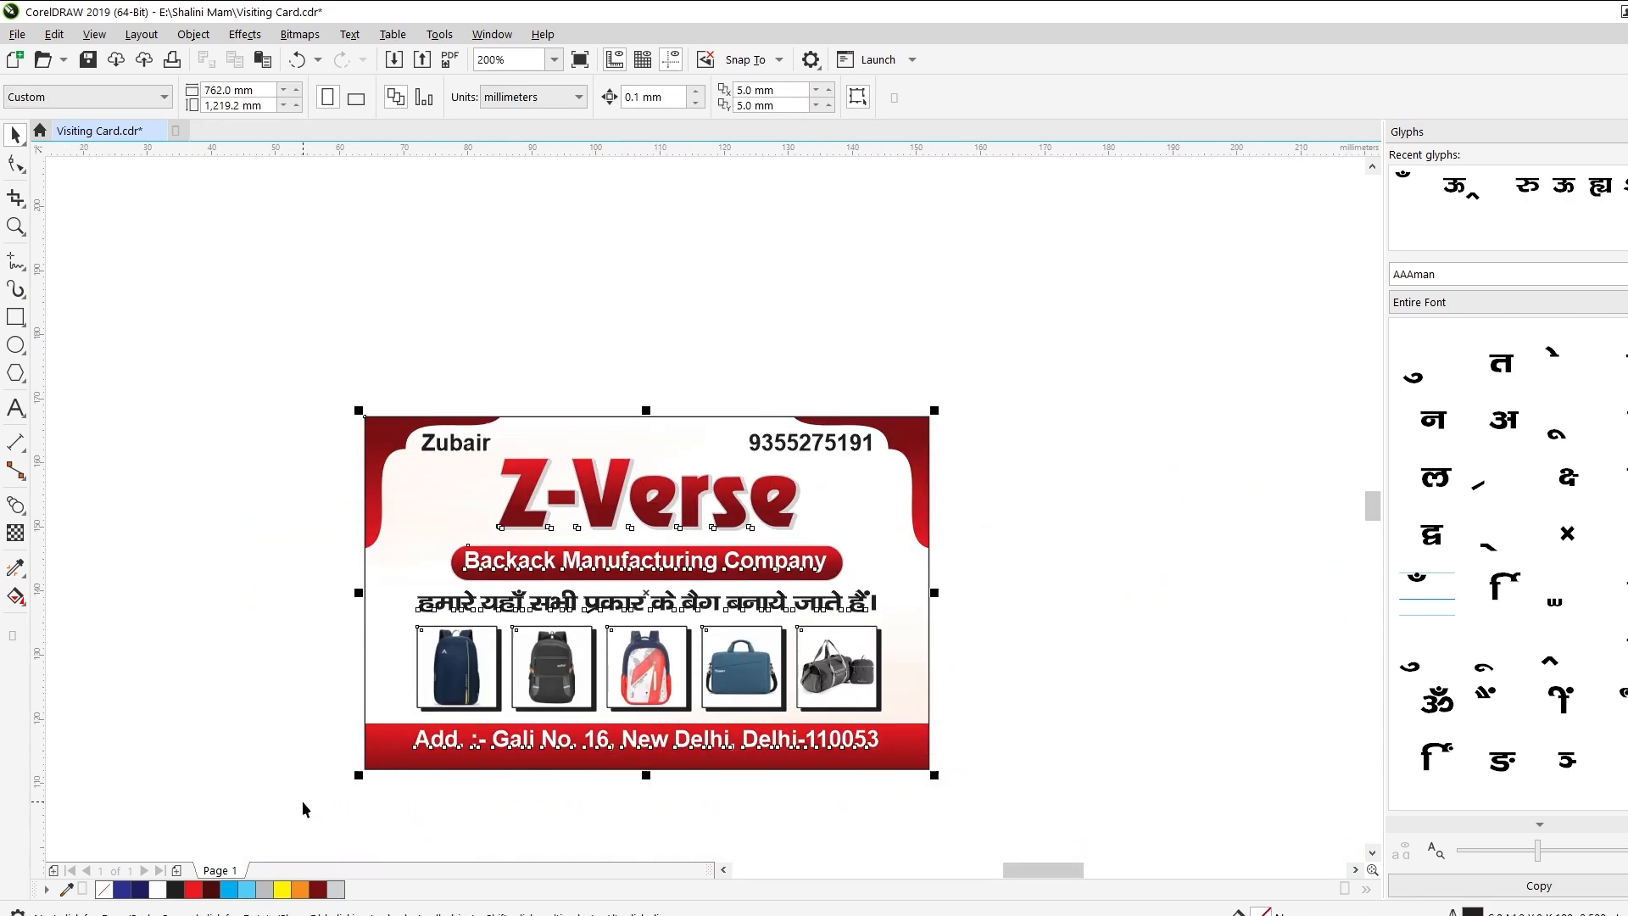